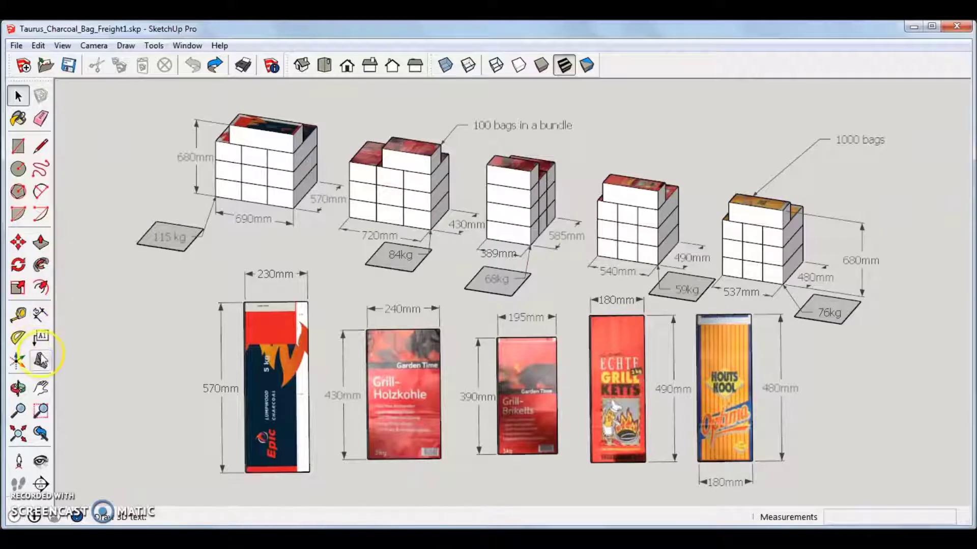
# - Create 3D text reading 'Bag Freight Options' and place it in the model
pyautogui.click(41, 361)
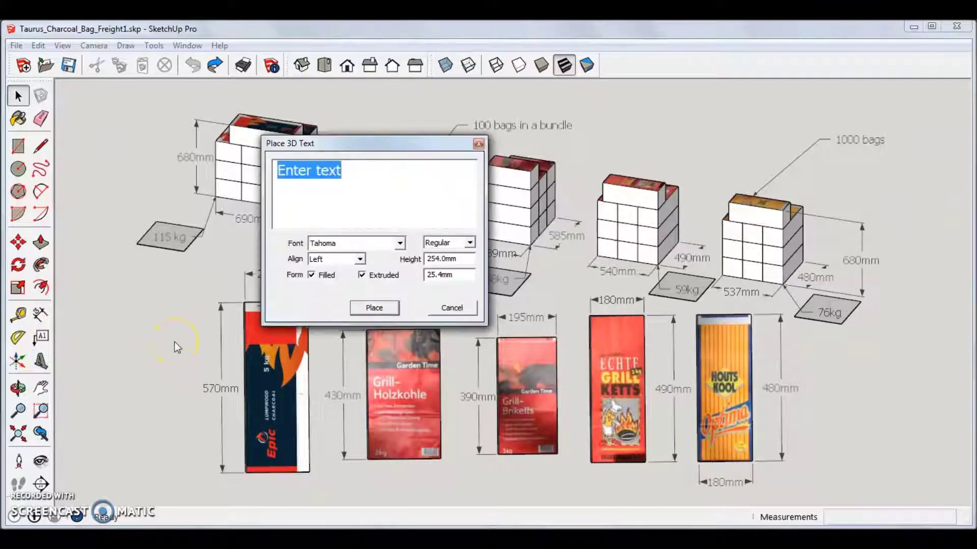
pyautogui.write('Bag Freight Options')
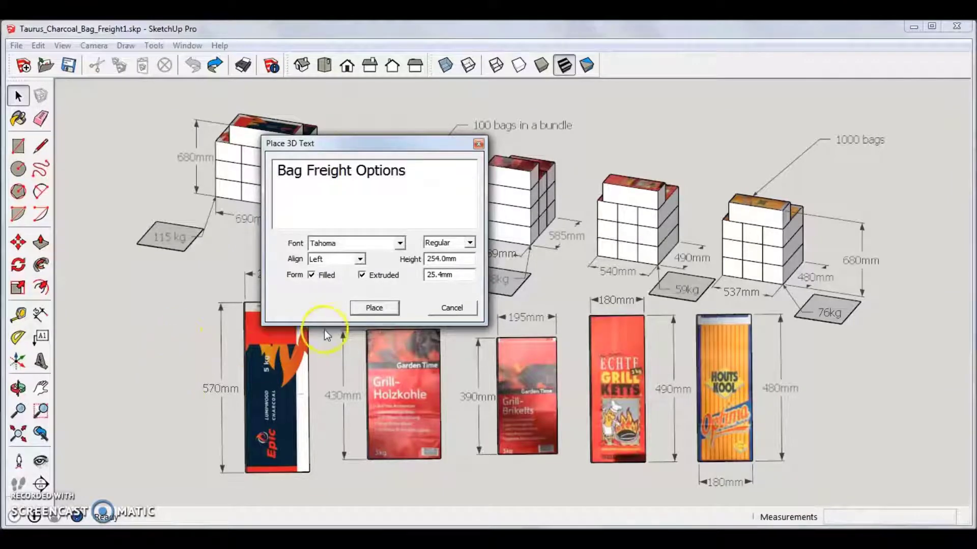
pyautogui.click(374, 308)
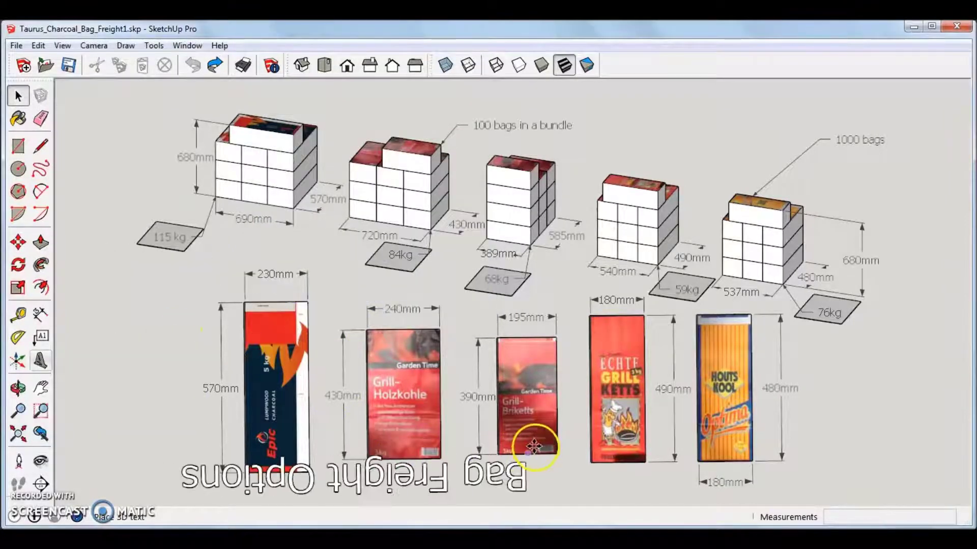
pyautogui.click(527, 422)
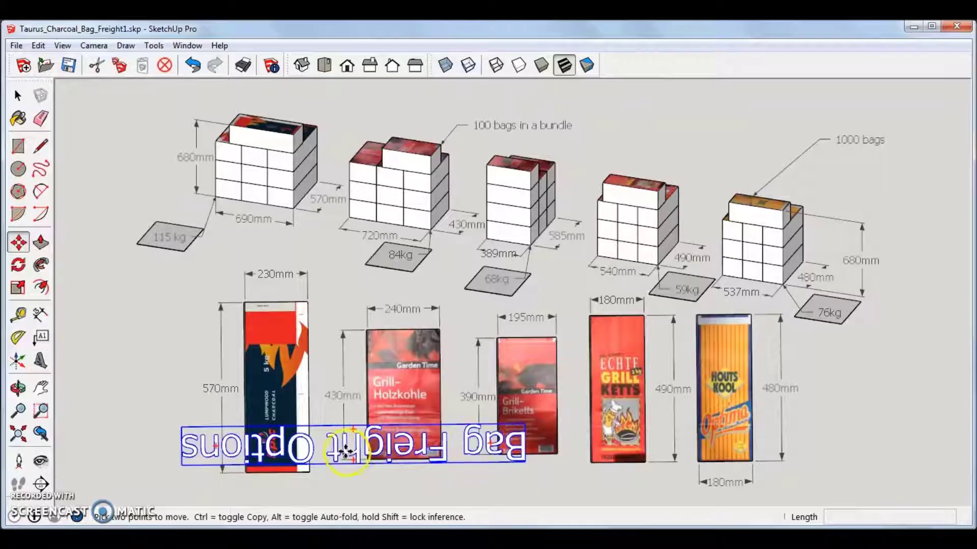
# - Rotate the title 180° to read upright and move it above the bag stacks at upper right
pyautogui.click(211, 446)
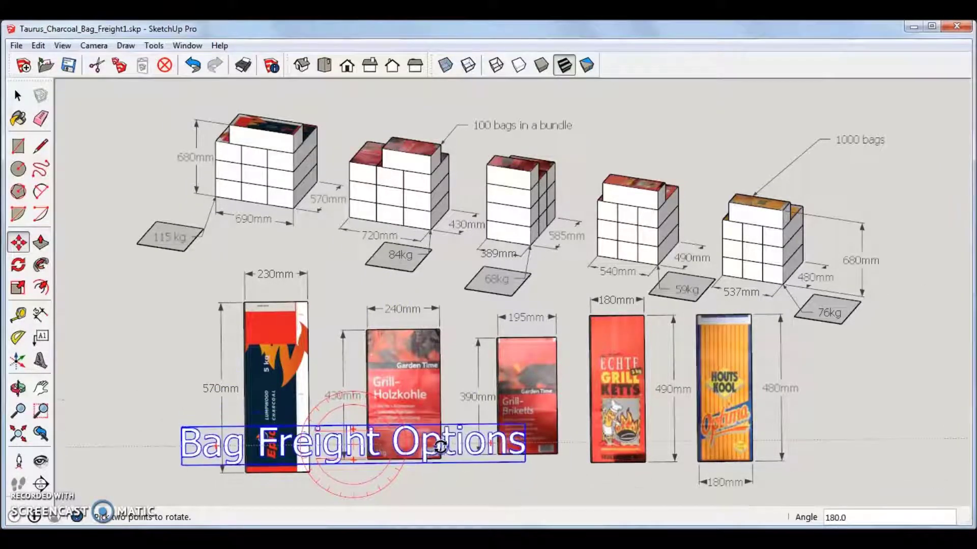
pyautogui.click(440, 442)
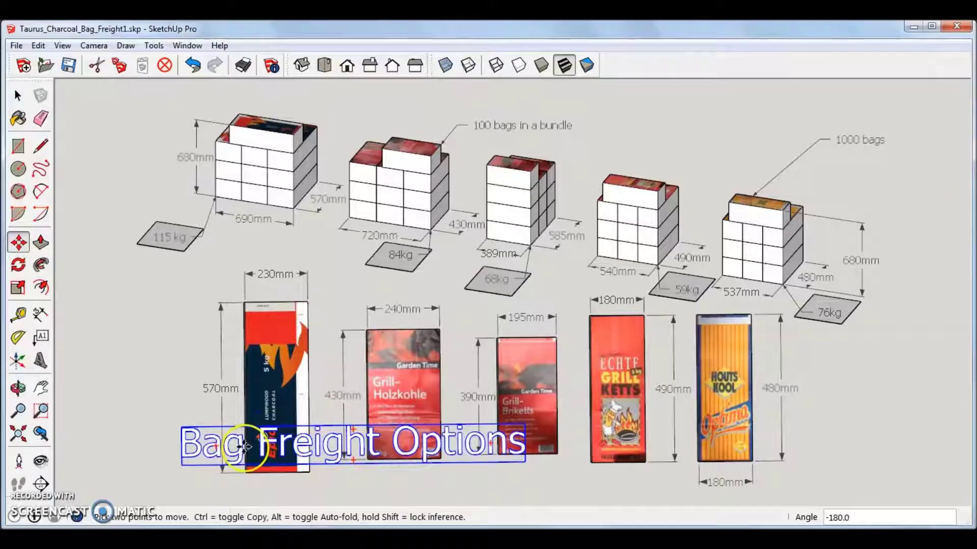
pyautogui.click(202, 438)
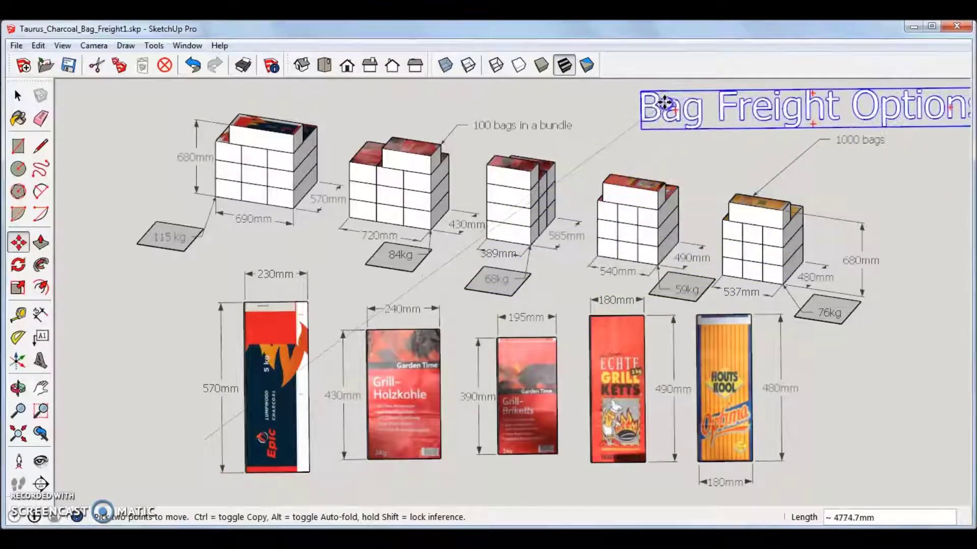
pyautogui.click(627, 105)
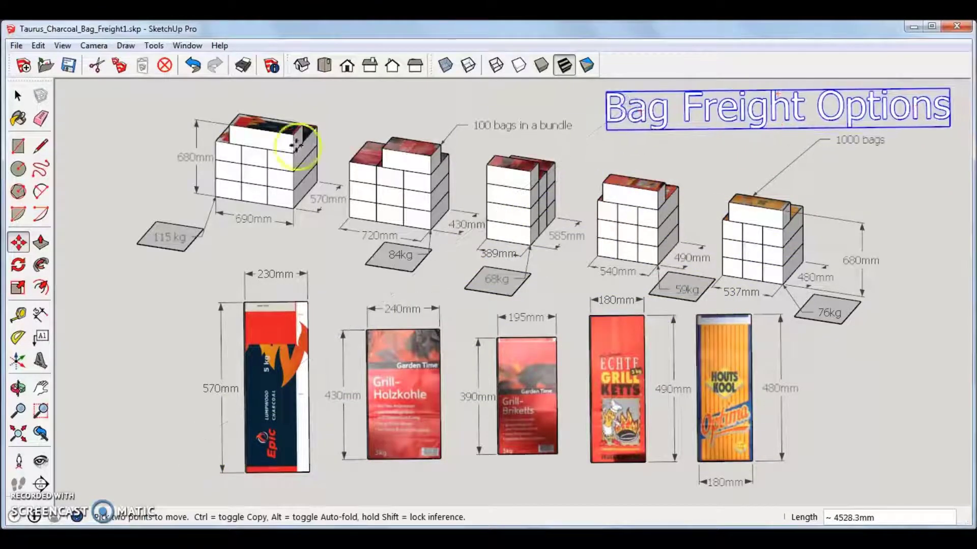
pyautogui.click(18, 95)
pyautogui.click(80, 122)
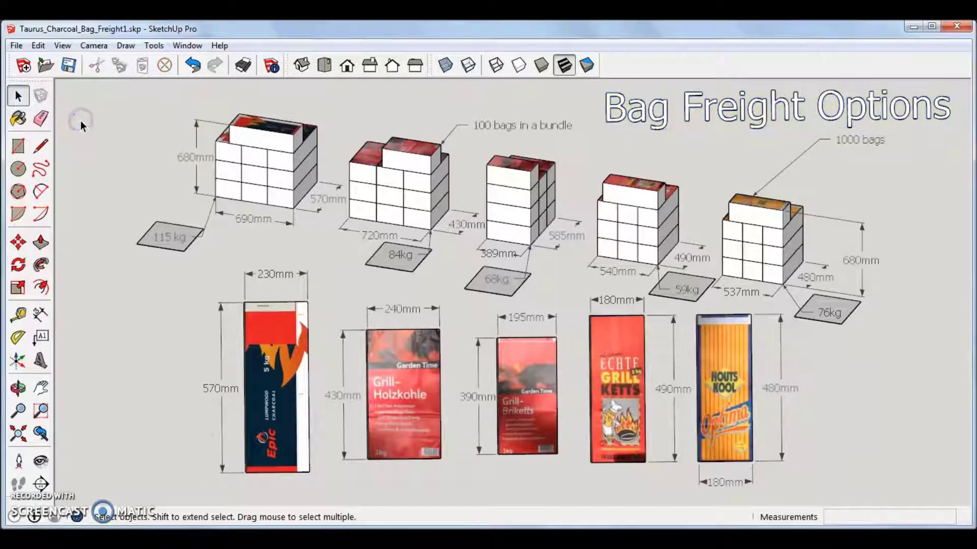
# - Start a new blank model and look over the File, Edit and View menus
pyautogui.click(23, 67)
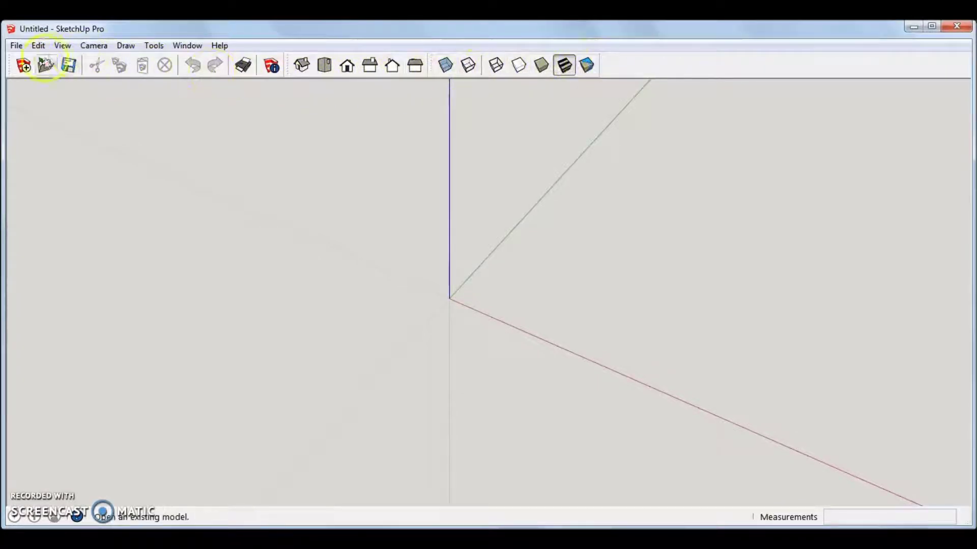
pyautogui.click(17, 46)
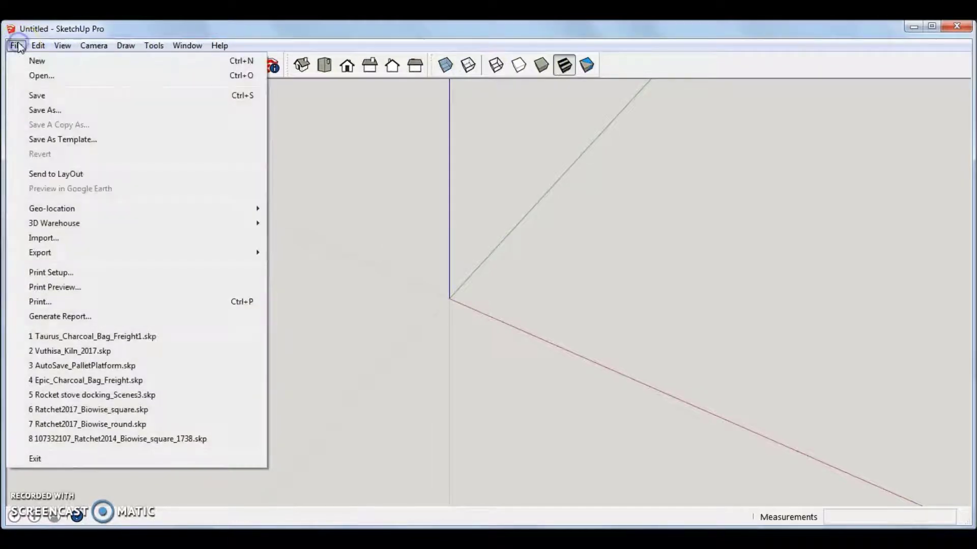
pyautogui.click(40, 46)
pyautogui.moveTo(60, 49)
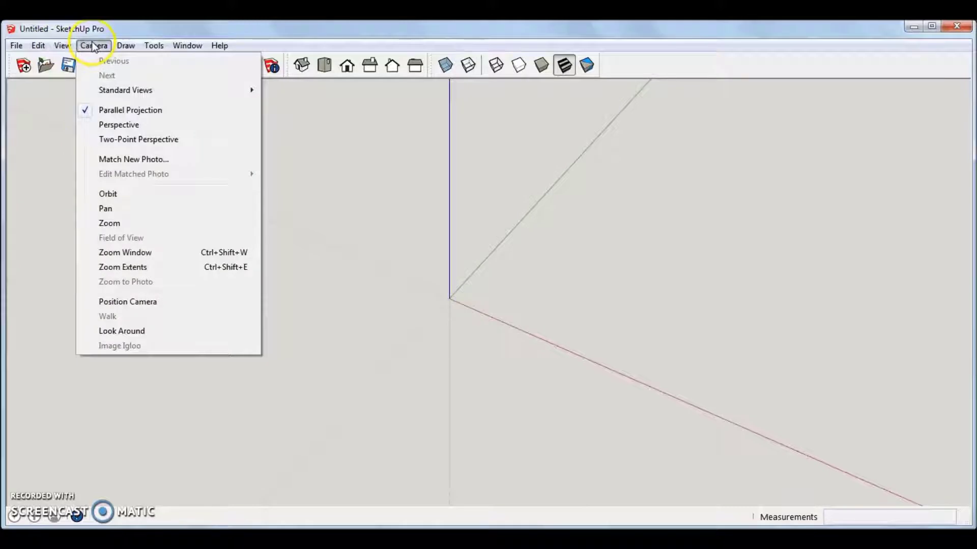
pyautogui.moveTo(152, 48)
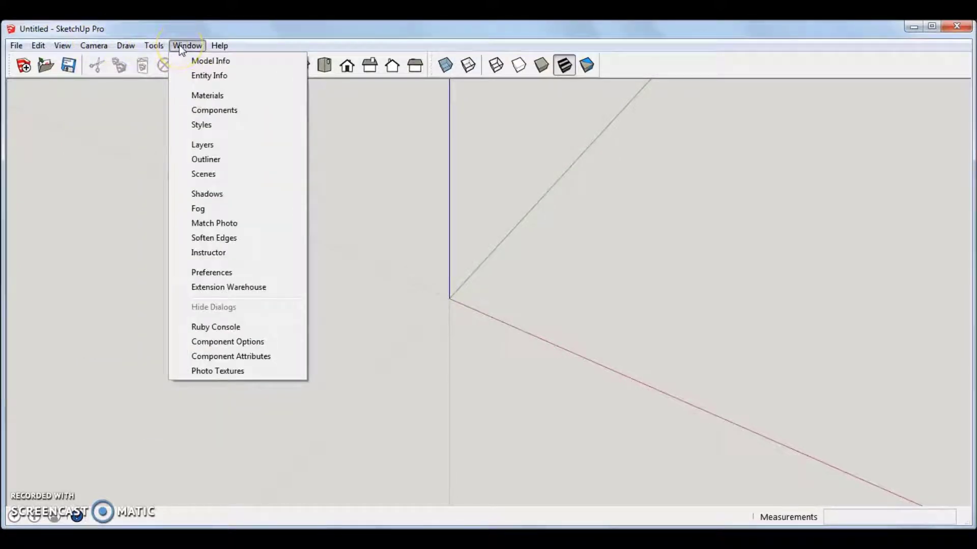
# - Look over the Help menu, then bring up the Toolbars dialog from the View menu
pyautogui.click(219, 46)
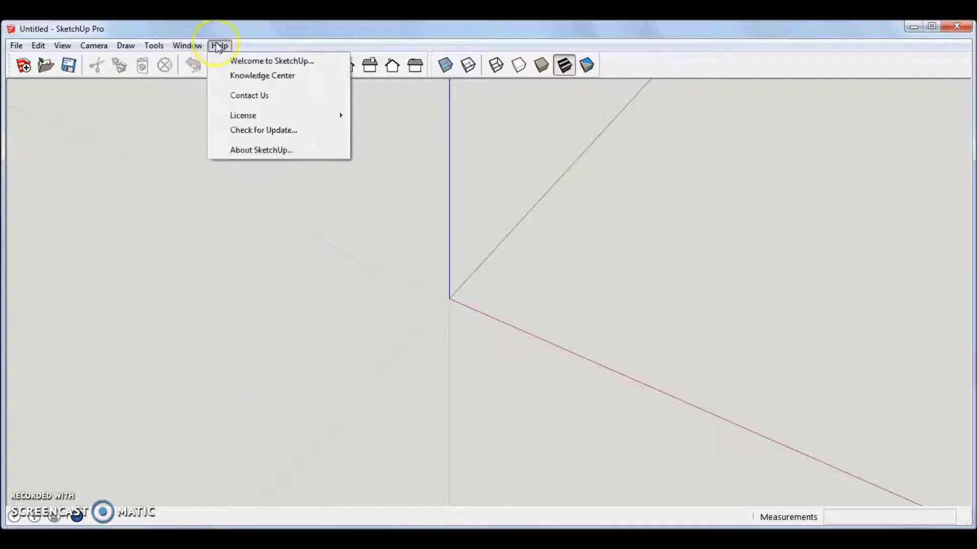
pyautogui.moveTo(187, 46)
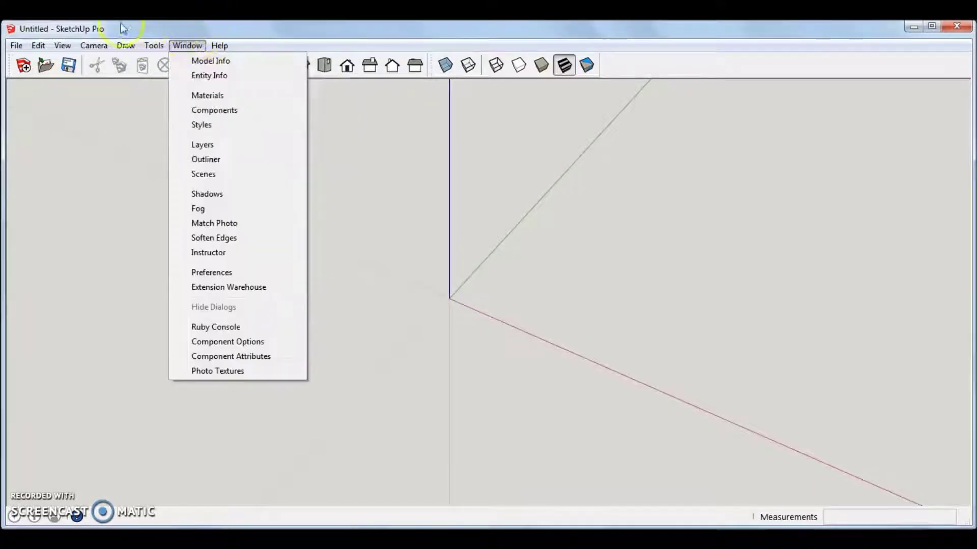
pyautogui.click(79, 30)
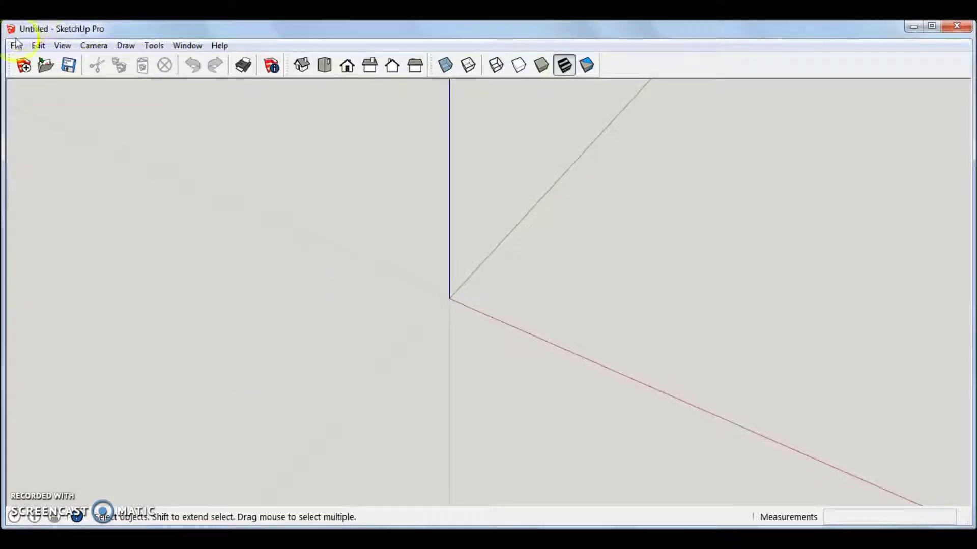
pyautogui.click(63, 46)
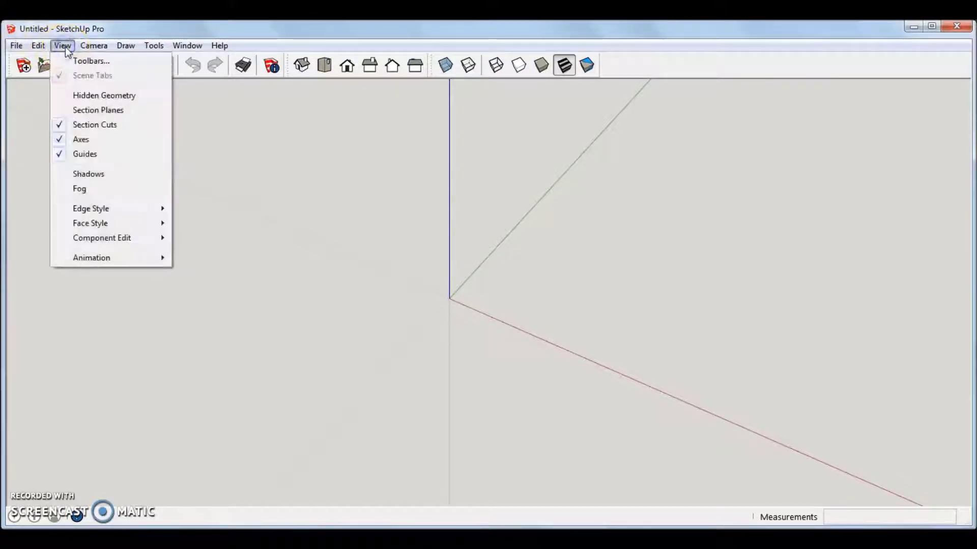
pyautogui.click(75, 62)
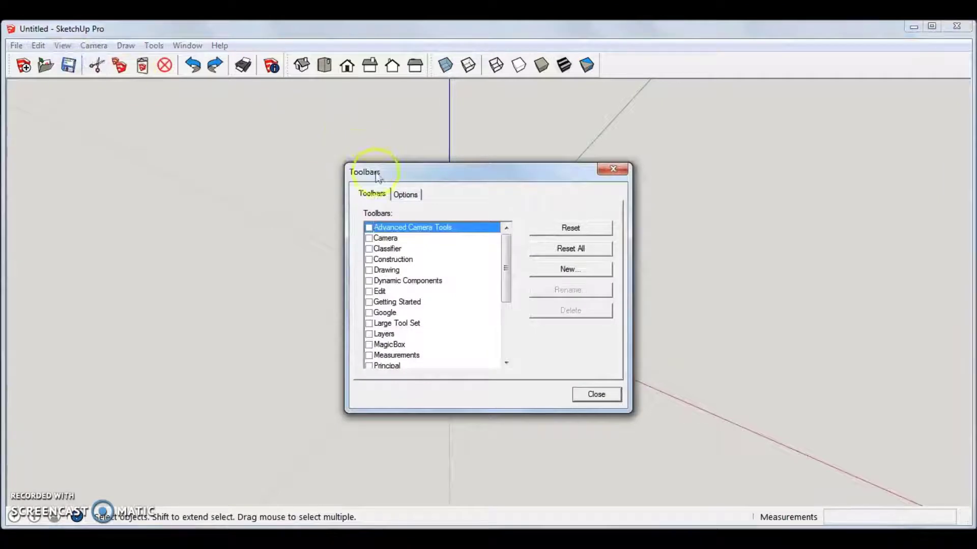
# - Tick Large Tool Set in the Toolbars dialog and close it
pyautogui.click(369, 324)
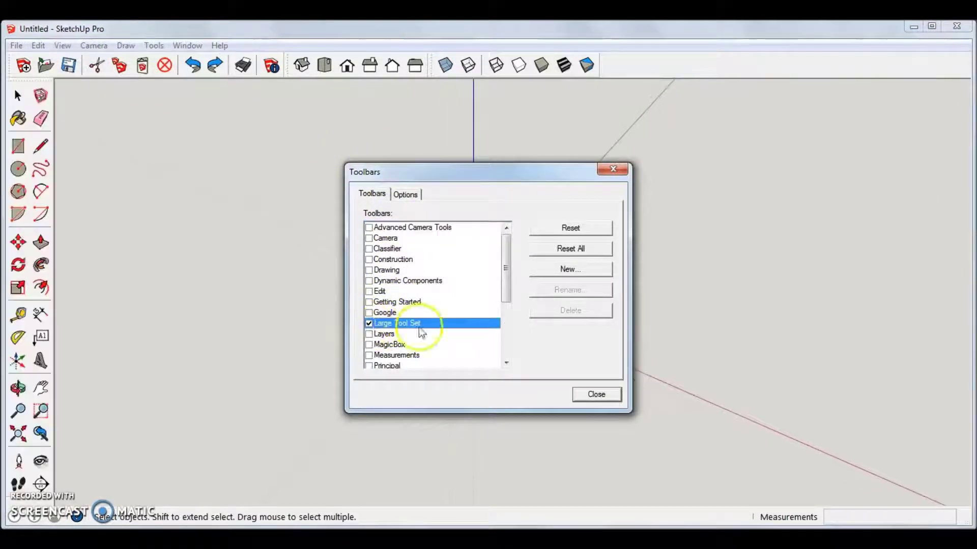
pyautogui.click(595, 395)
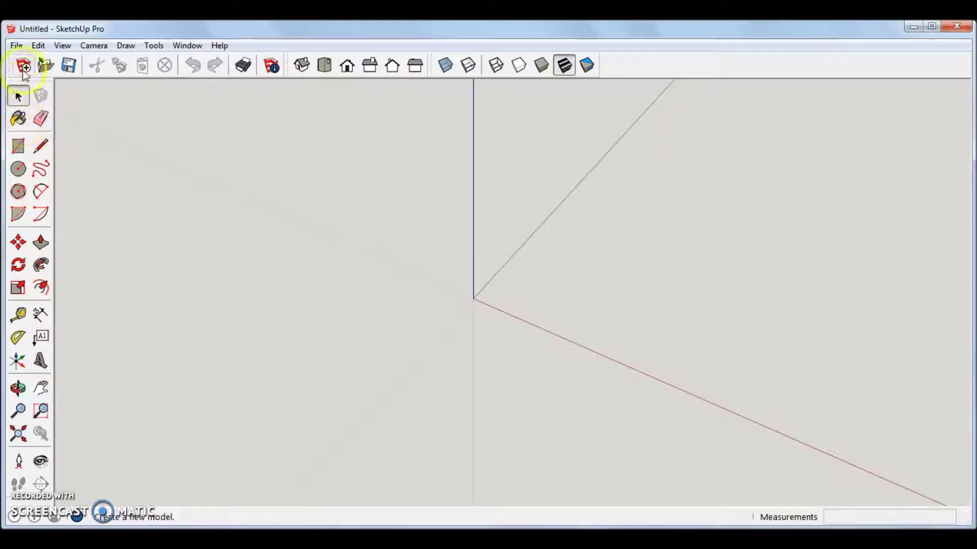
# - Open the Instructor panel from the Window menu and nudge it into position
pyautogui.click(155, 45)
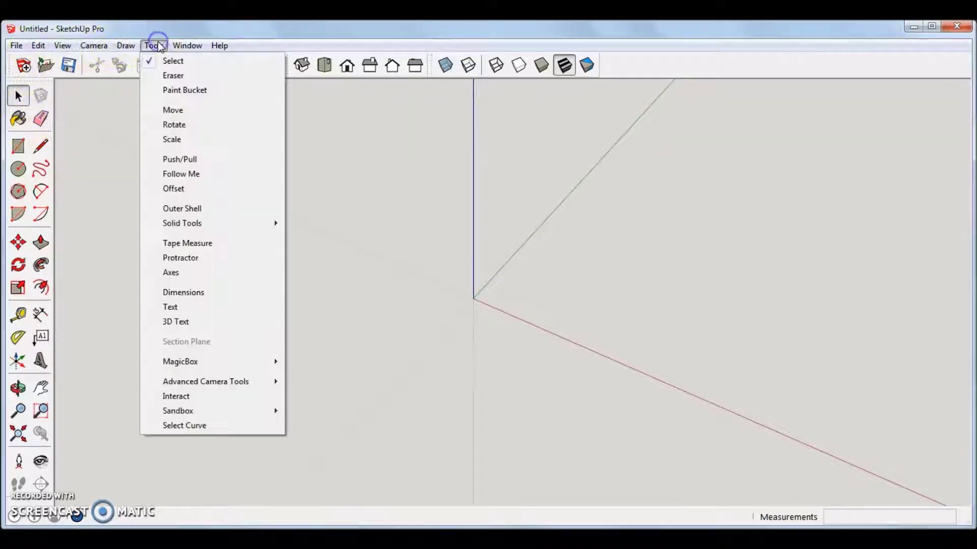
pyautogui.moveTo(187, 45)
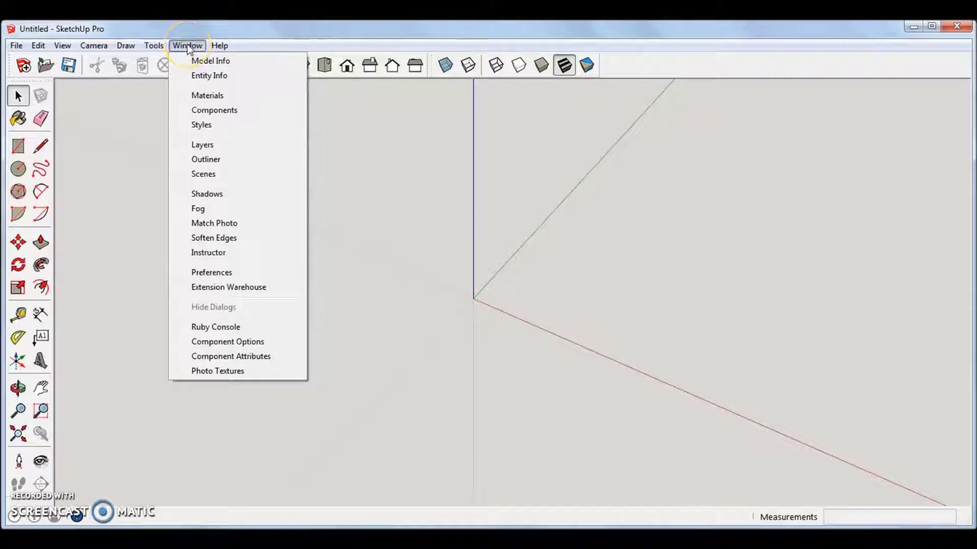
pyautogui.click(206, 252)
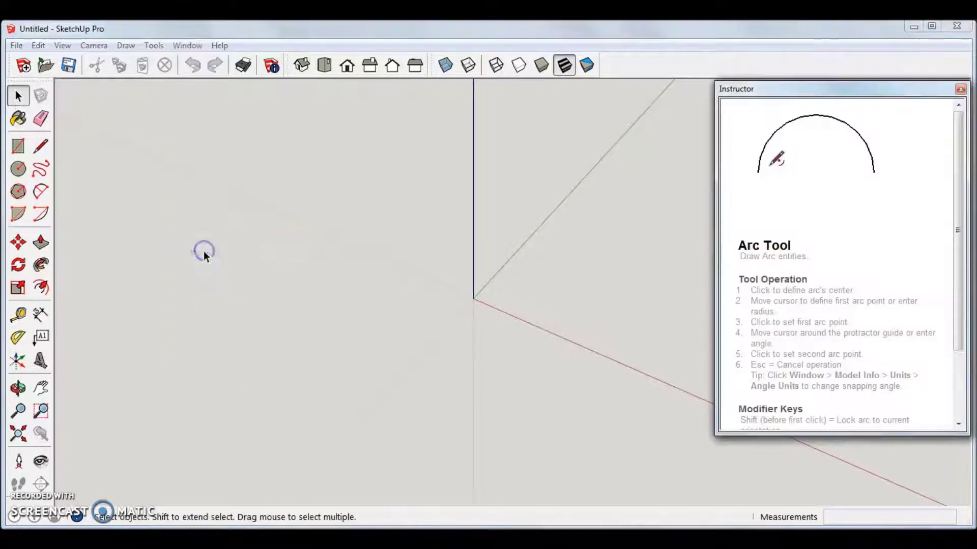
pyautogui.moveTo(824, 98)
pyautogui.mouseDown()
pyautogui.moveTo(838, 98)
pyautogui.moveTo(830, 94)
pyautogui.mouseUp()
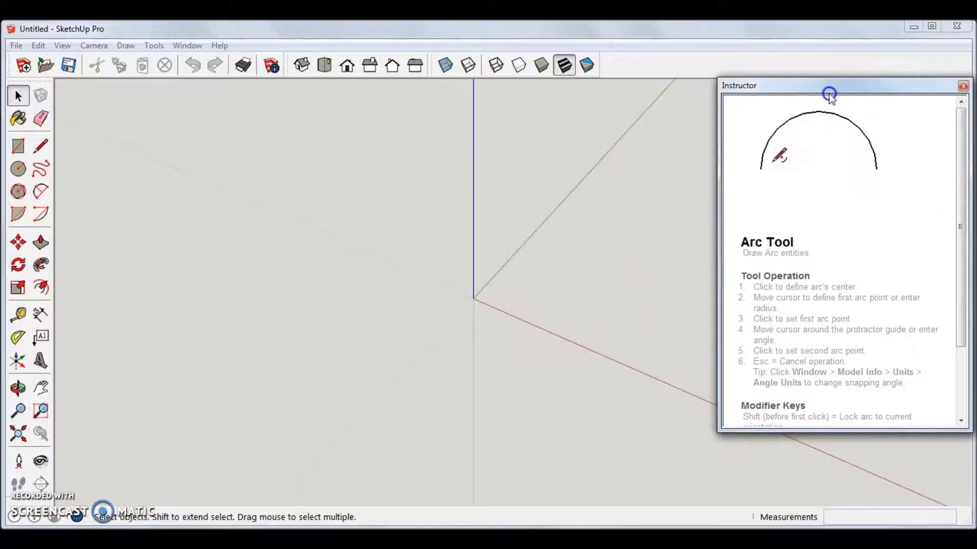
# - Step through the Rectangle, Line, Circle, Freehand, Polygon and 2-Point Arc tools' guides
pyautogui.click(19, 147)
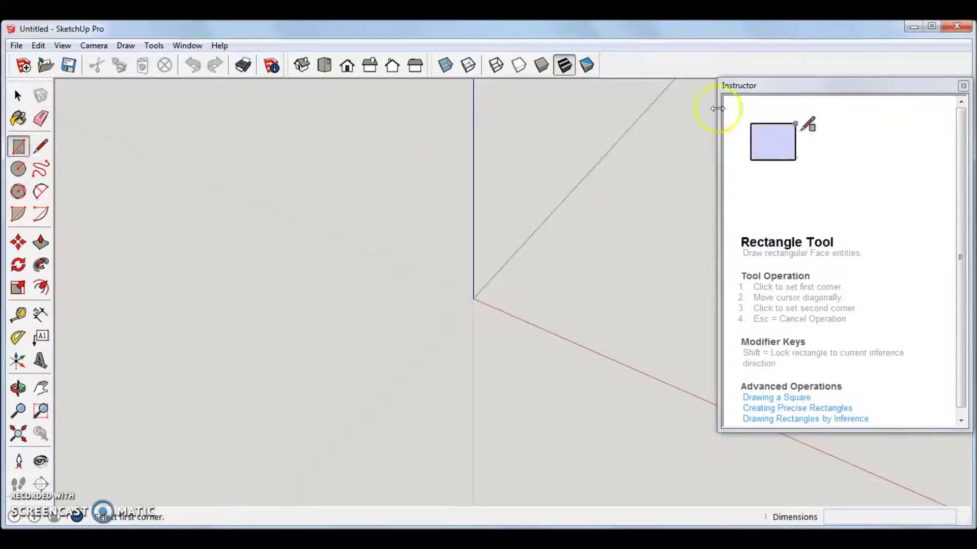
pyautogui.click(42, 148)
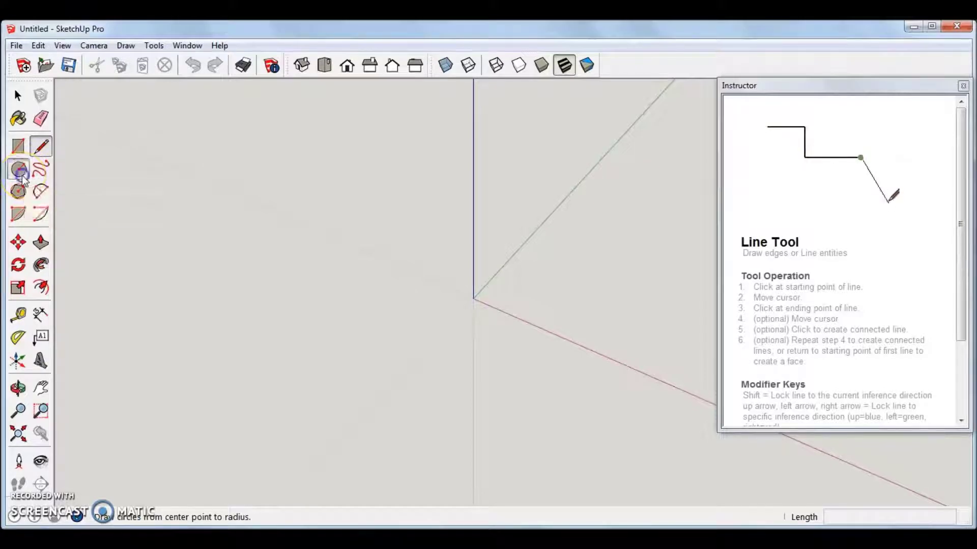
pyautogui.click(21, 170)
pyautogui.click(40, 172)
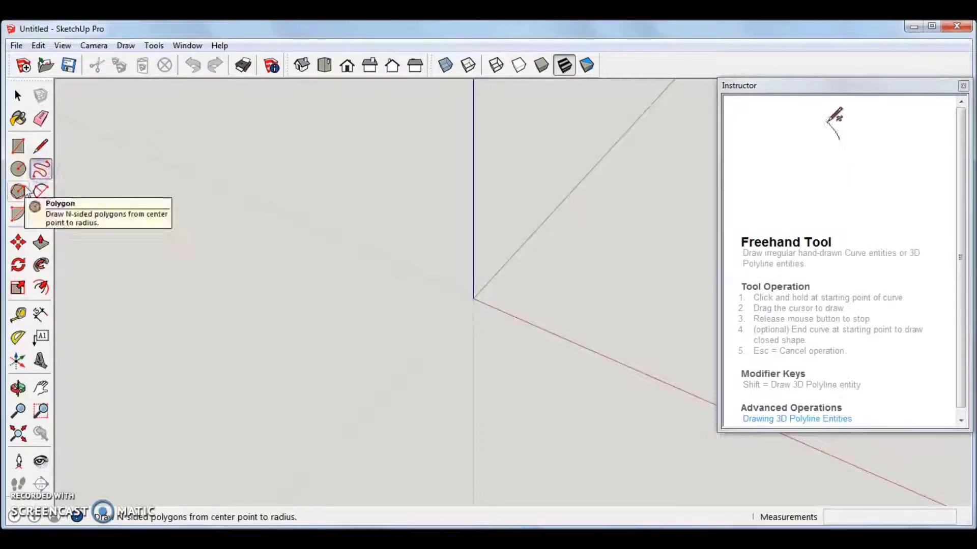
pyautogui.click(18, 192)
pyautogui.click(41, 191)
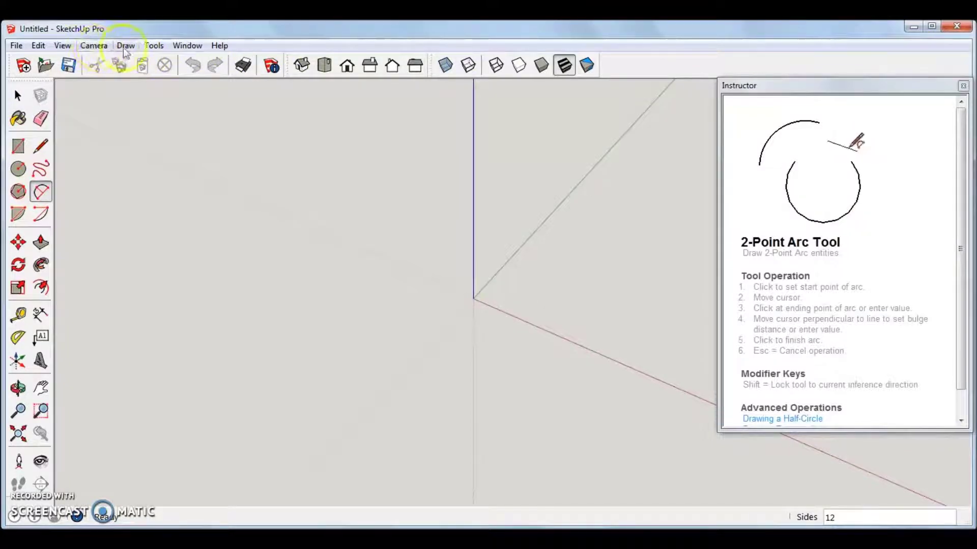
# - In the Toolbars dialog, show the Measurements panel and reposition it
pyautogui.click(65, 45)
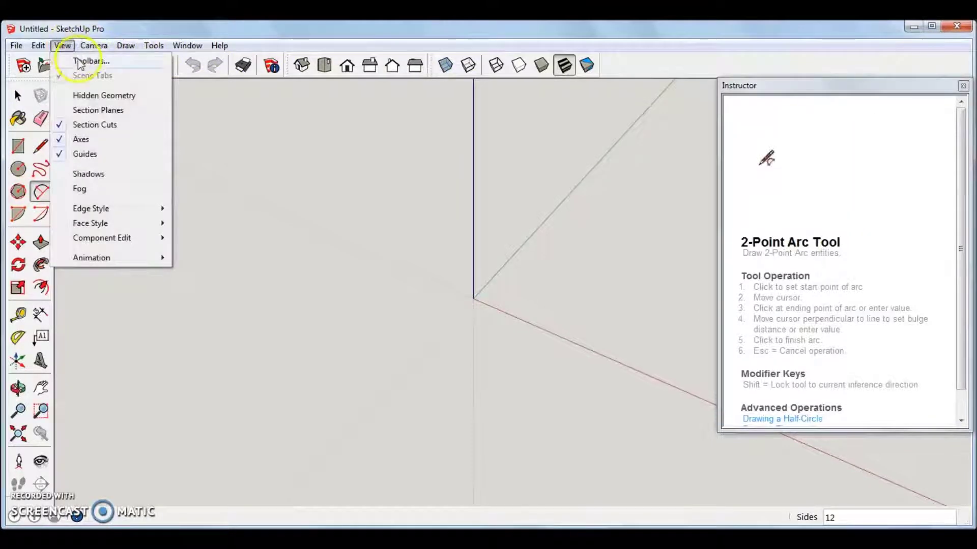
pyautogui.click(80, 62)
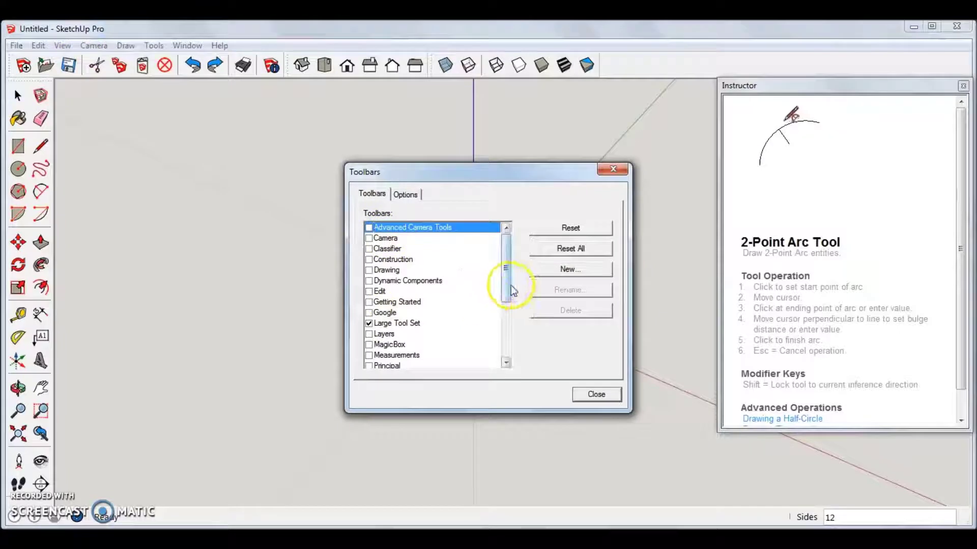
pyautogui.moveTo(511, 291); pyautogui.dragTo(523, 306)
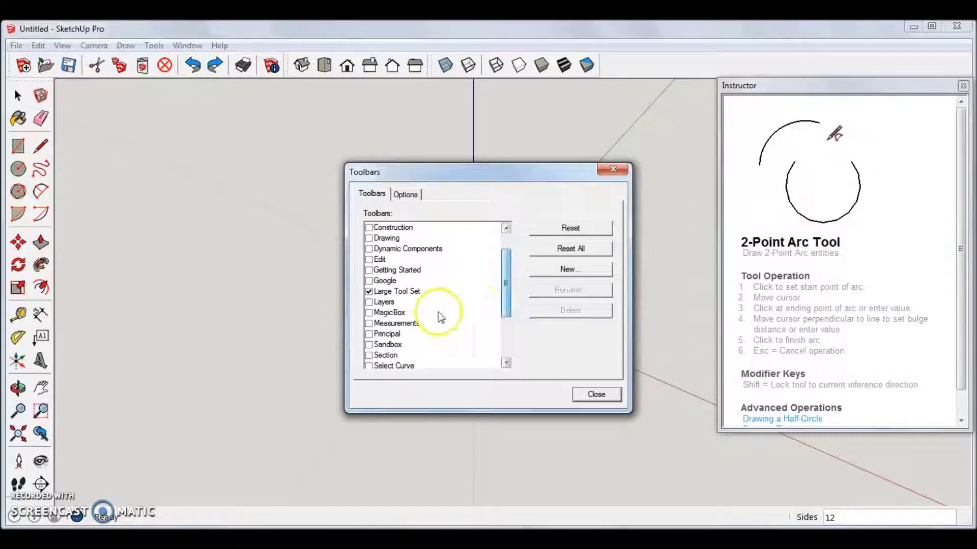
pyautogui.click(369, 323)
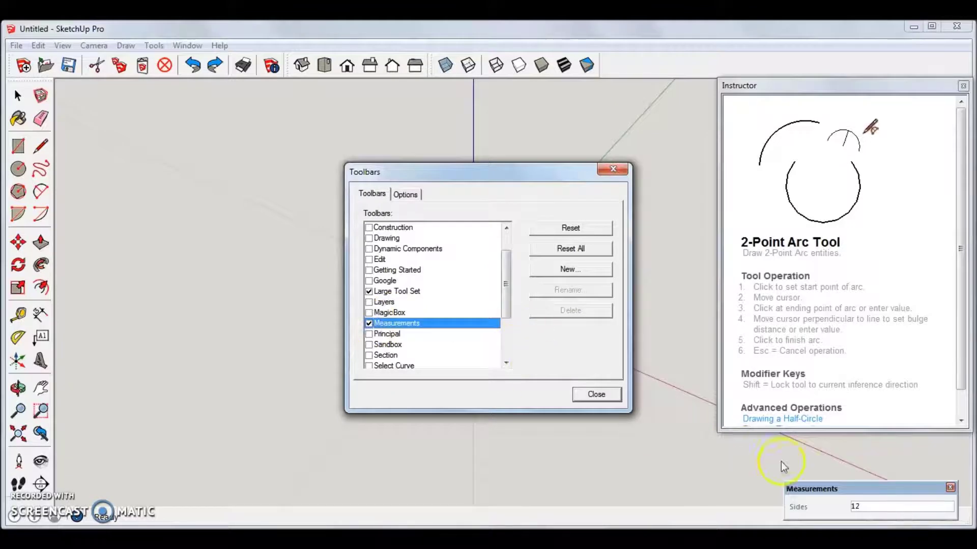
pyautogui.moveTo(845, 489); pyautogui.dragTo(853, 465)
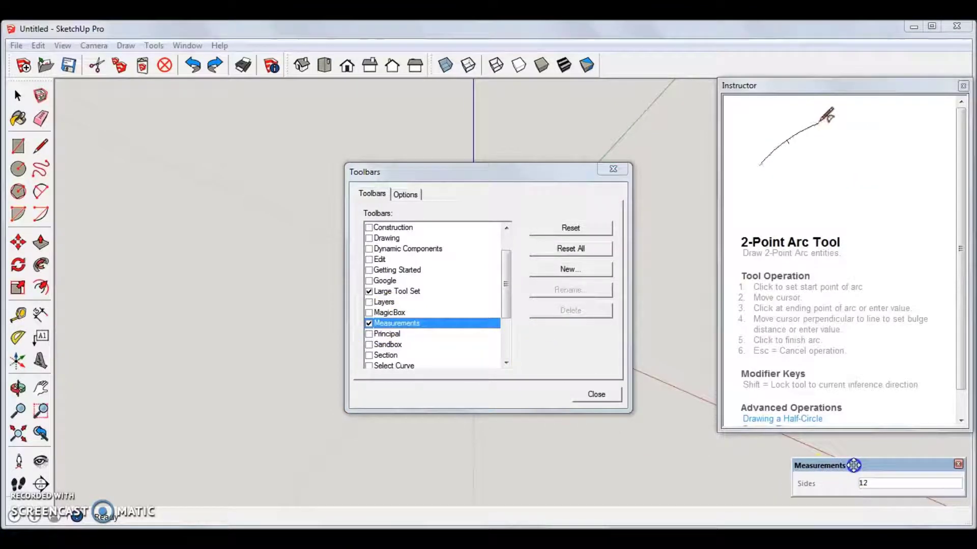
# - Leave the Measurements panel switched off, close the Toolbars dialog and the Instructor panel
pyautogui.click(370, 324)
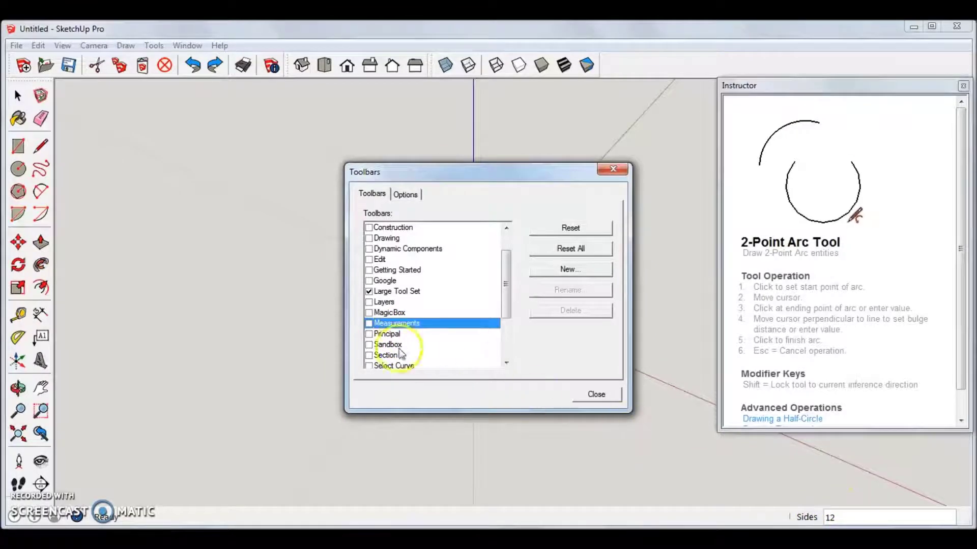
pyautogui.click(368, 324)
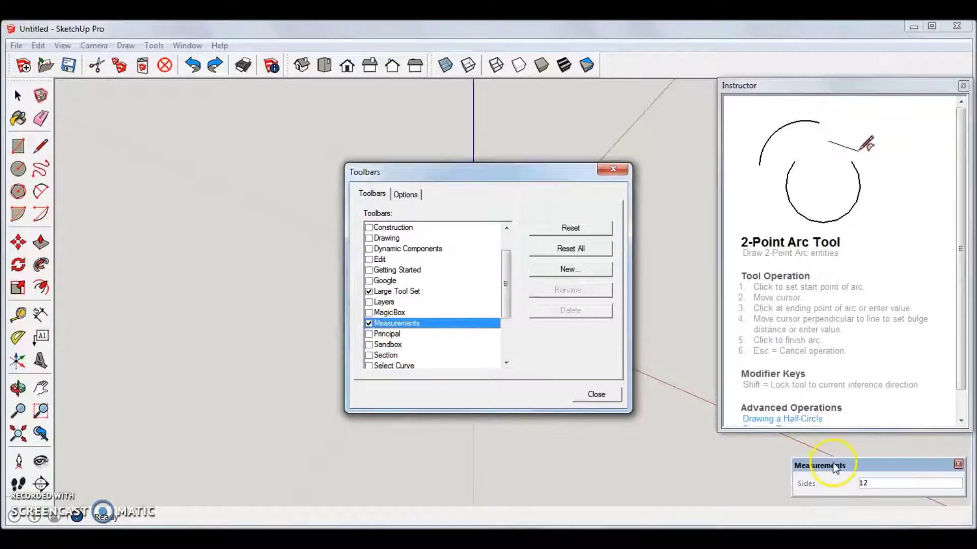
pyautogui.moveTo(834, 463); pyautogui.dragTo(834, 467)
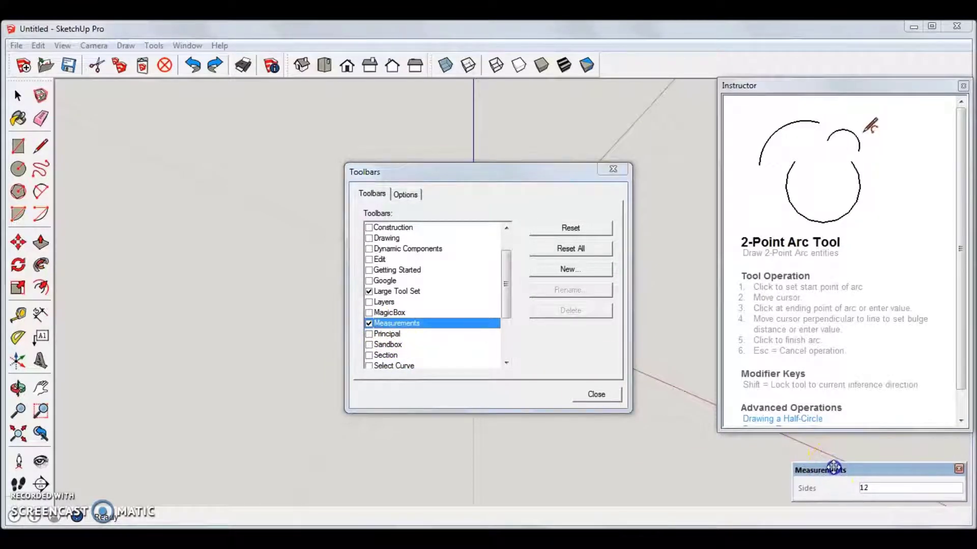
pyautogui.click(368, 324)
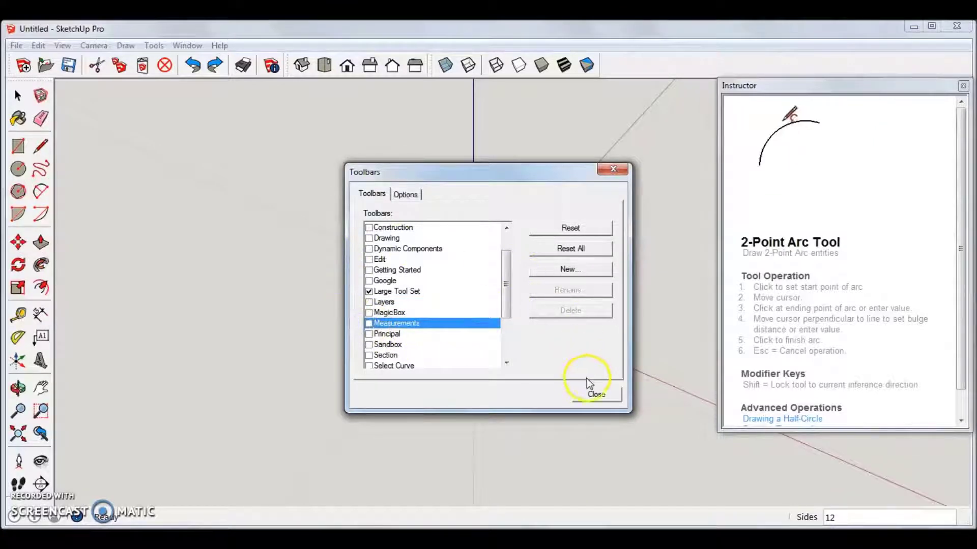
pyautogui.click(594, 395)
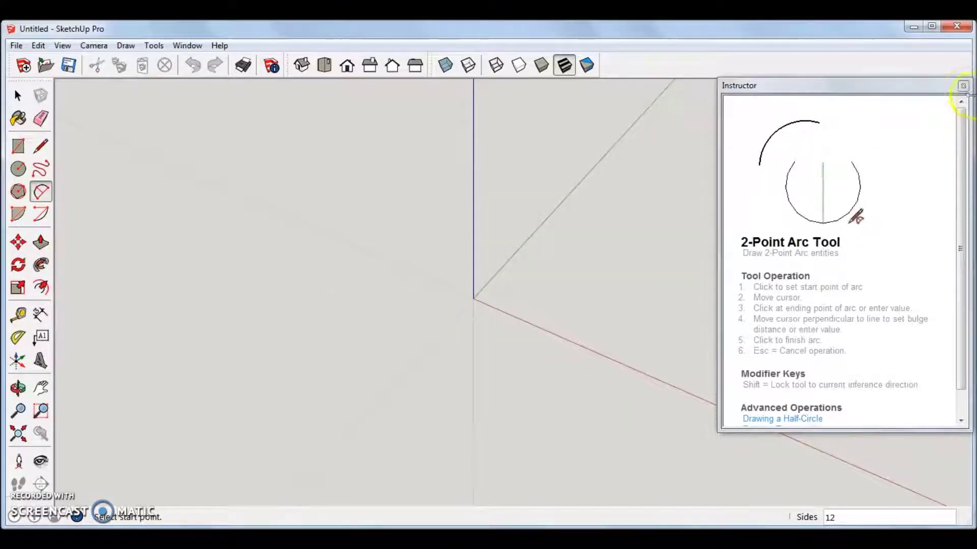
pyautogui.click(963, 86)
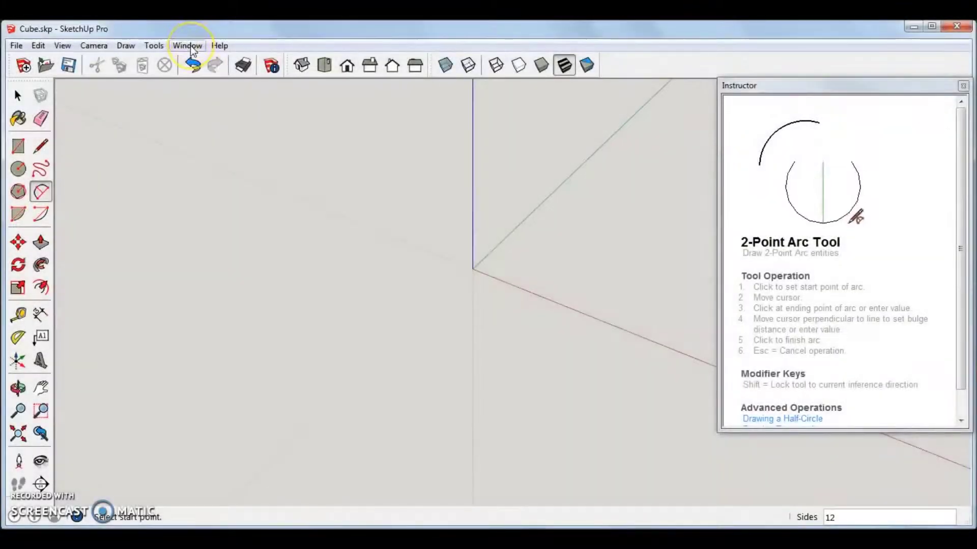
pyautogui.click(189, 46)
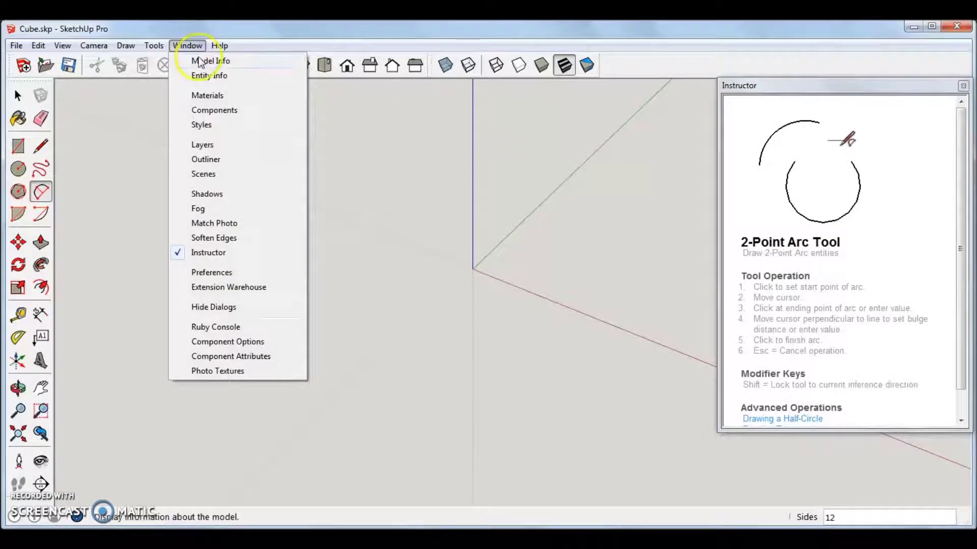
pyautogui.click(199, 60)
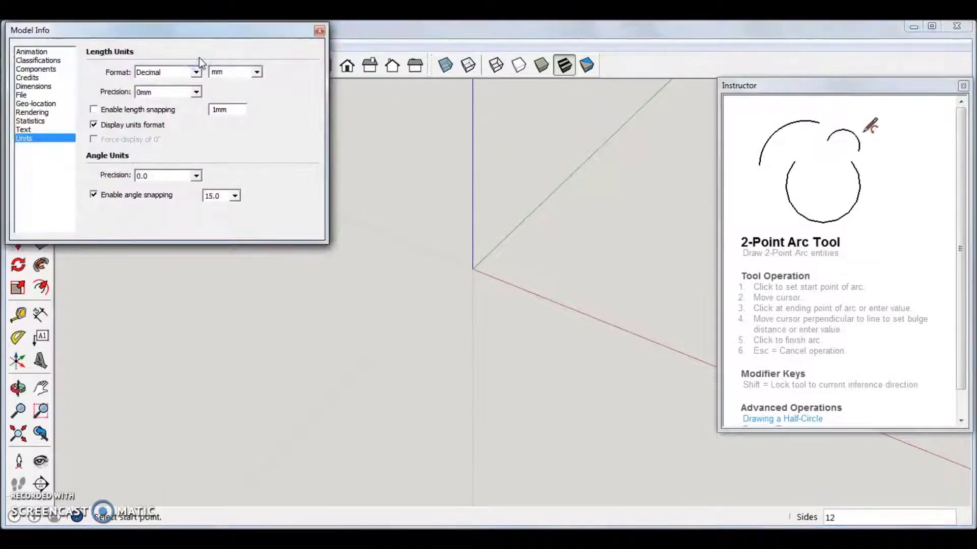
pyautogui.click(49, 52)
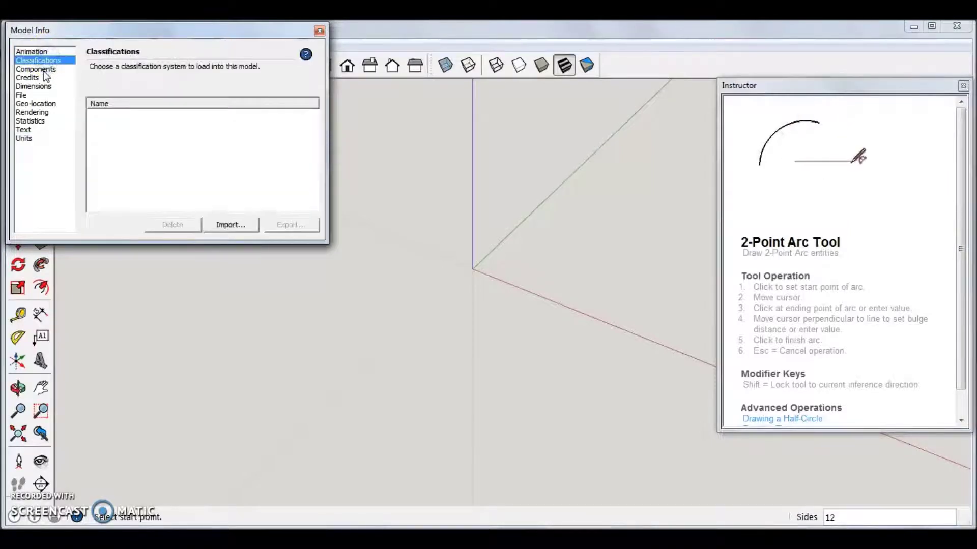
pyautogui.click(44, 70)
pyautogui.click(36, 78)
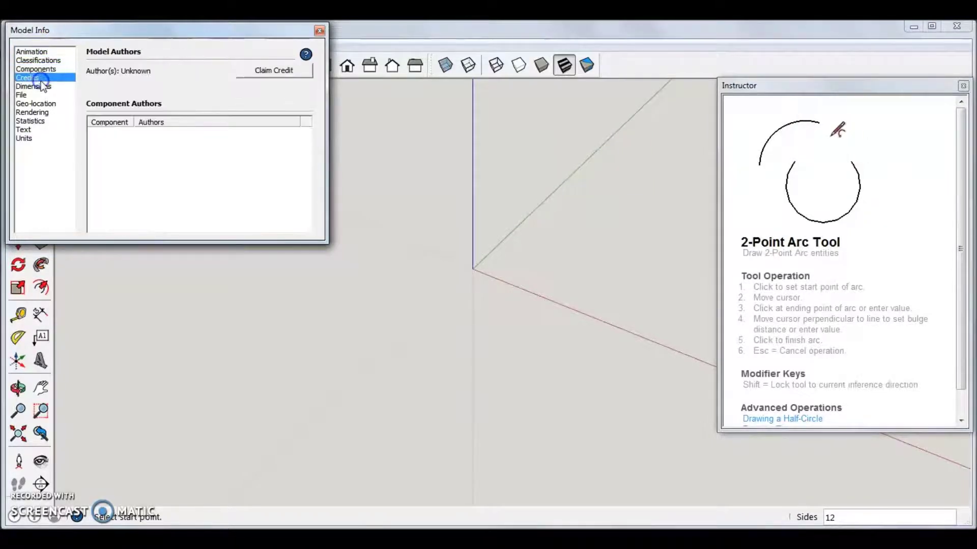
pyautogui.click(40, 86)
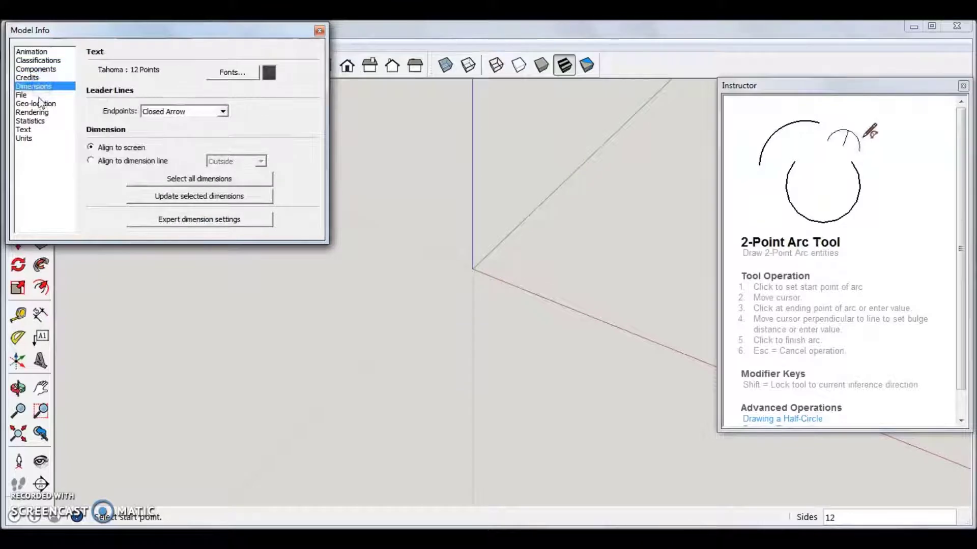
pyautogui.click(40, 95)
pyautogui.click(44, 103)
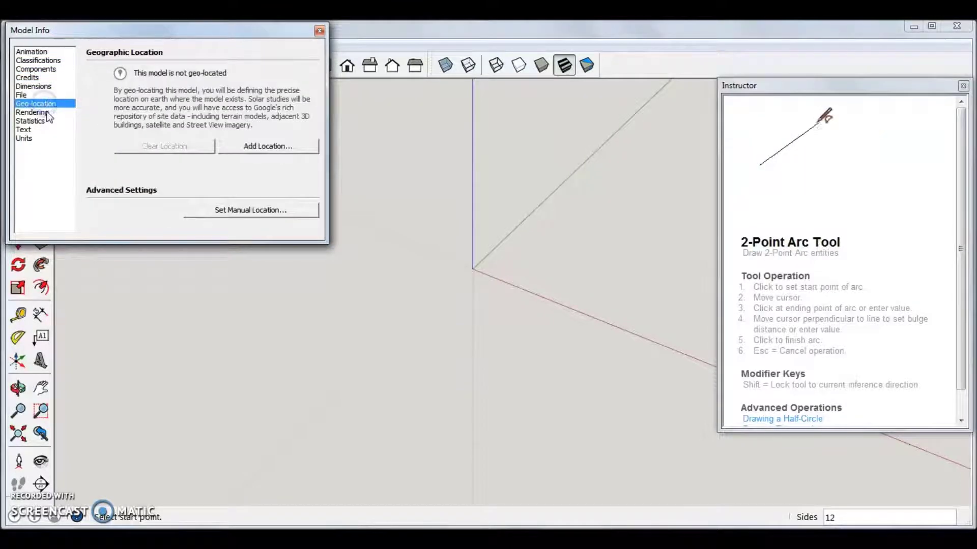
pyautogui.click(48, 112)
pyautogui.click(44, 129)
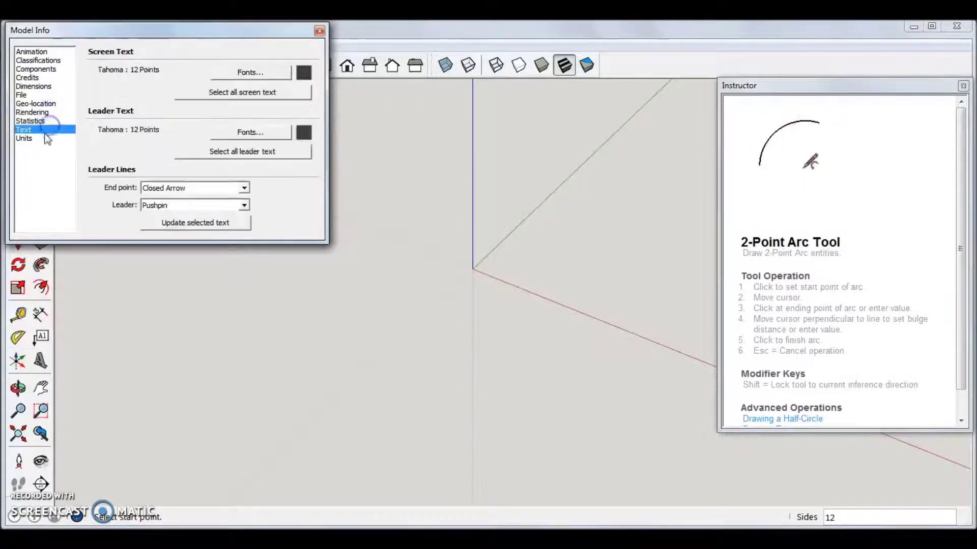
pyautogui.click(40, 121)
pyautogui.click(38, 129)
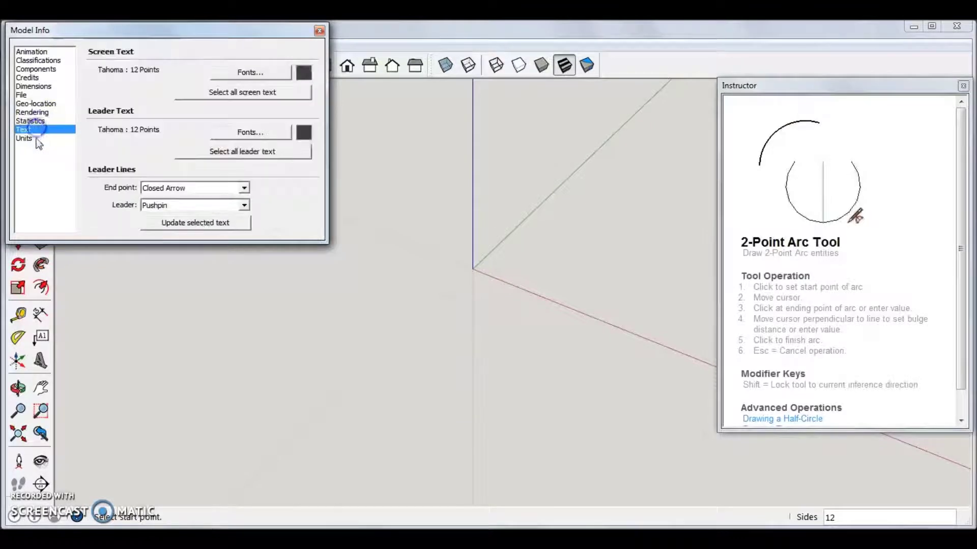
pyautogui.click(36, 138)
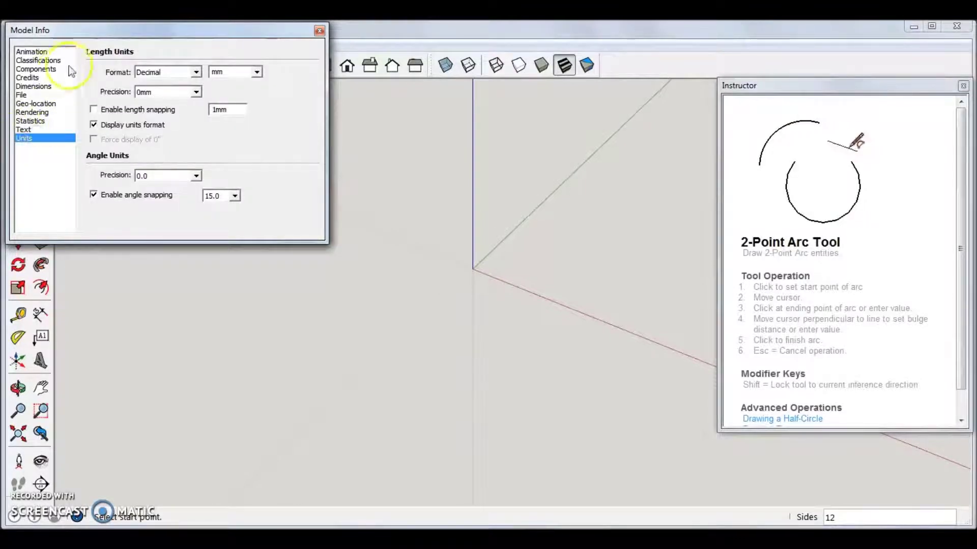
pyautogui.click(198, 71)
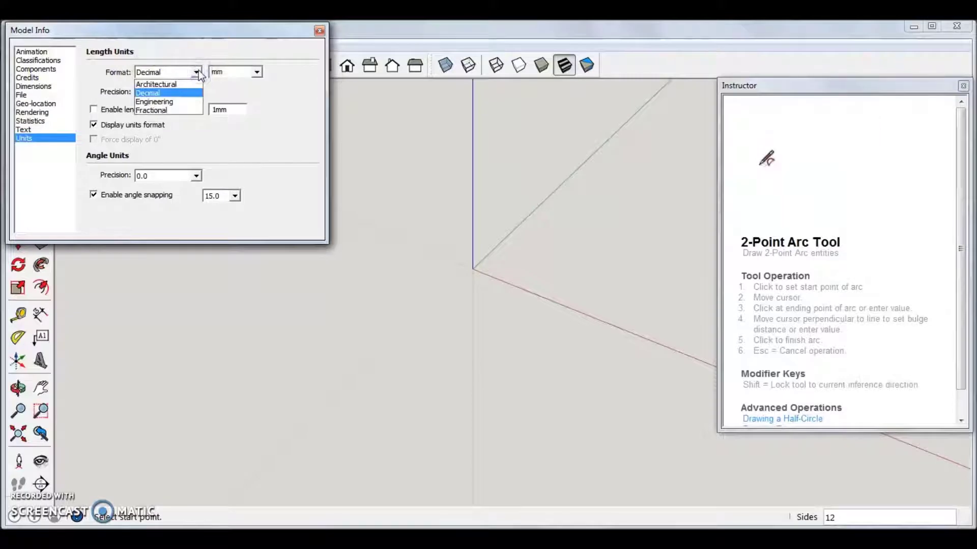
pyautogui.click(198, 70)
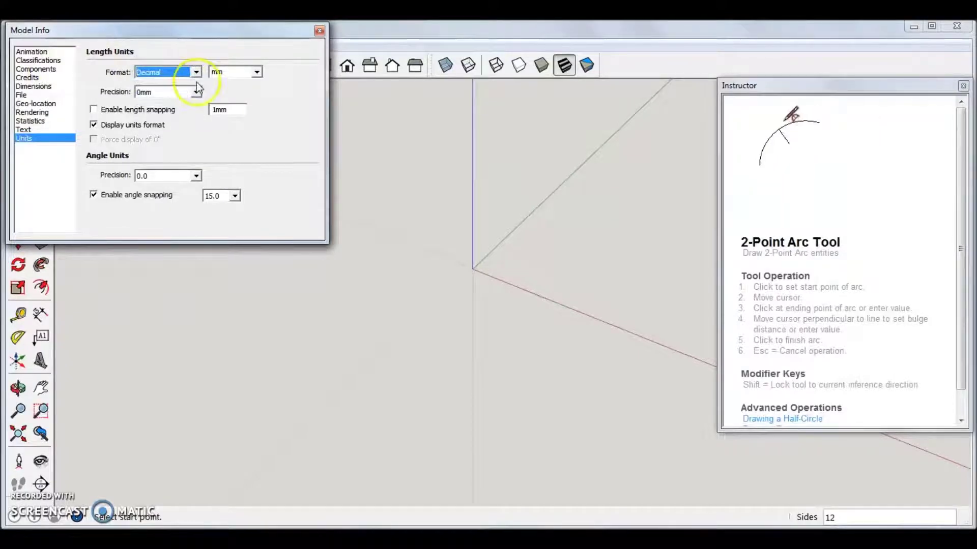
pyautogui.click(196, 92)
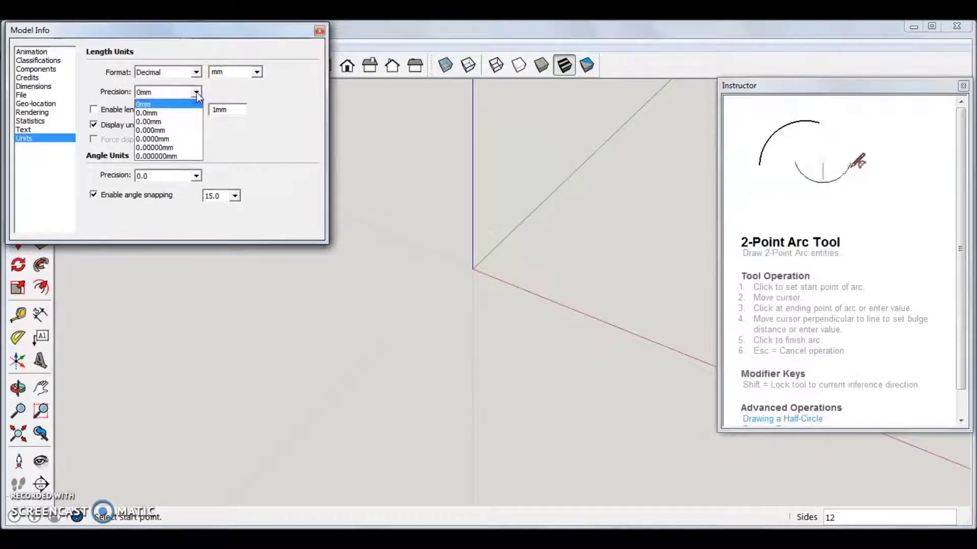
pyautogui.click(197, 93)
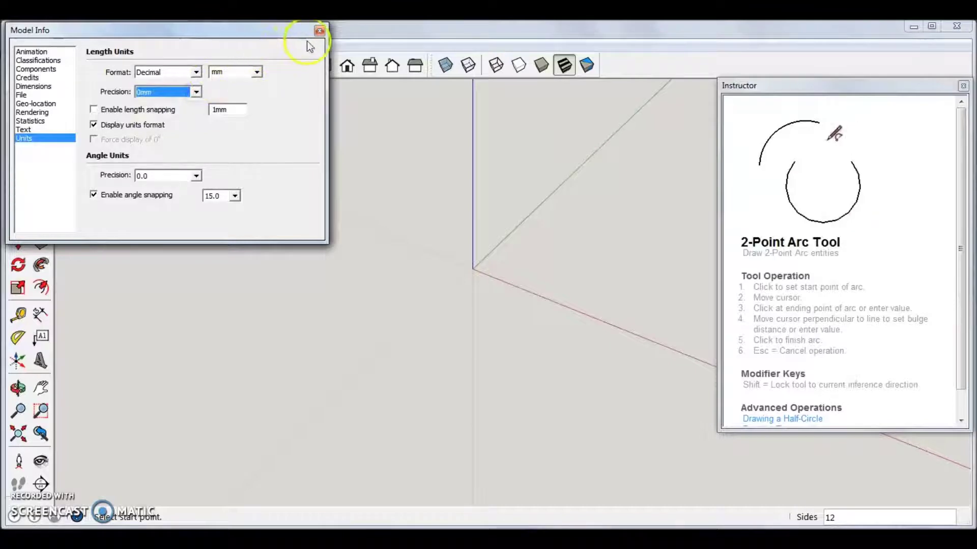
pyautogui.click(319, 31)
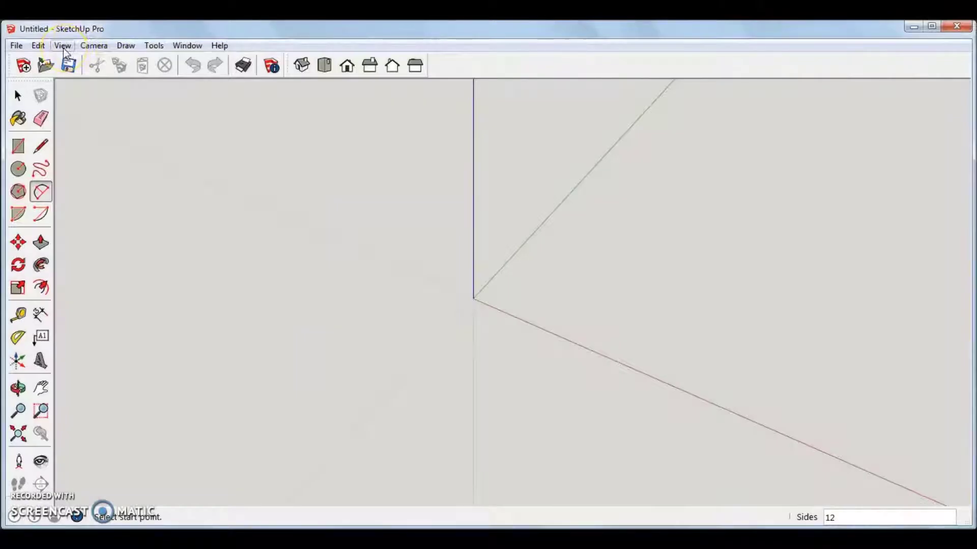
# - Turn on the Styles toolbar in the Toolbars dialog and close it
pyautogui.click(62, 46)
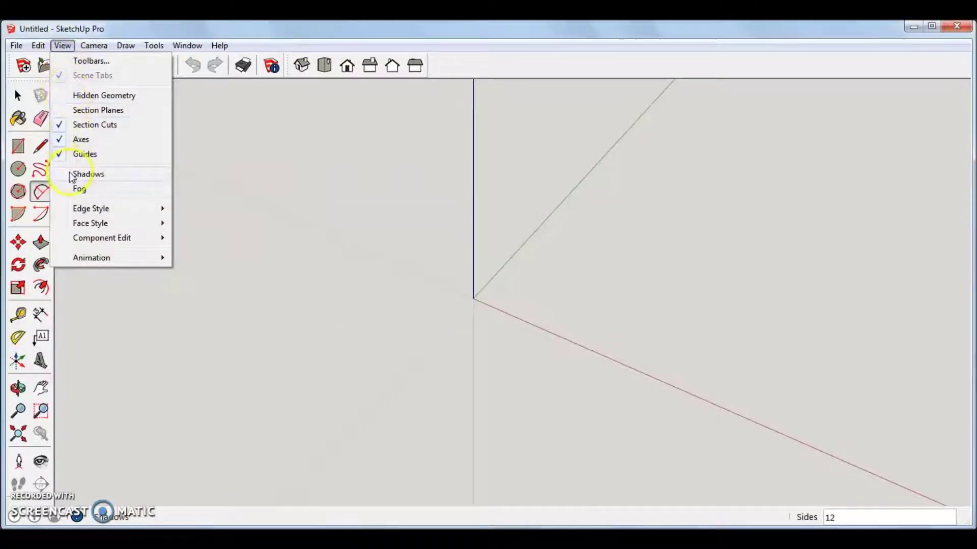
pyautogui.click(81, 61)
pyautogui.moveTo(506, 273); pyautogui.dragTo(507, 338)
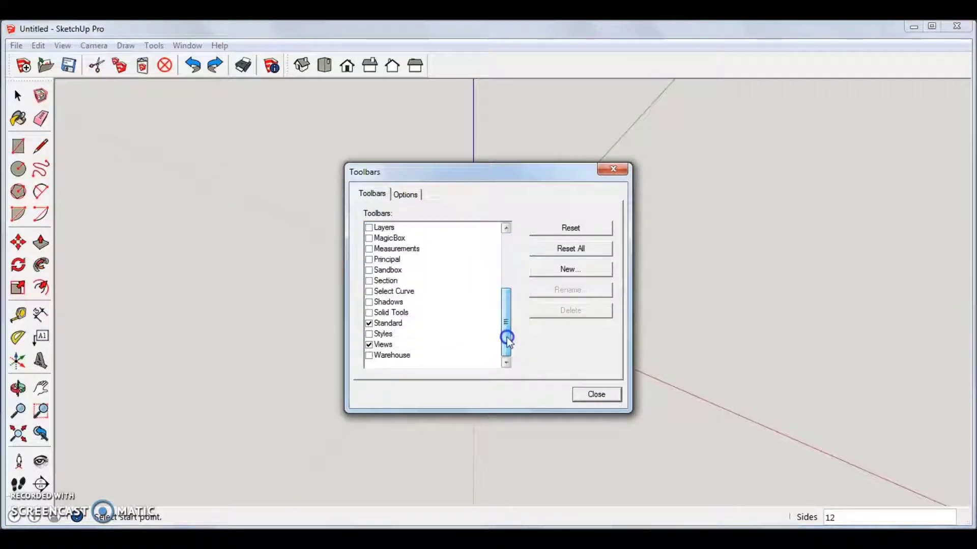
pyautogui.click(369, 334)
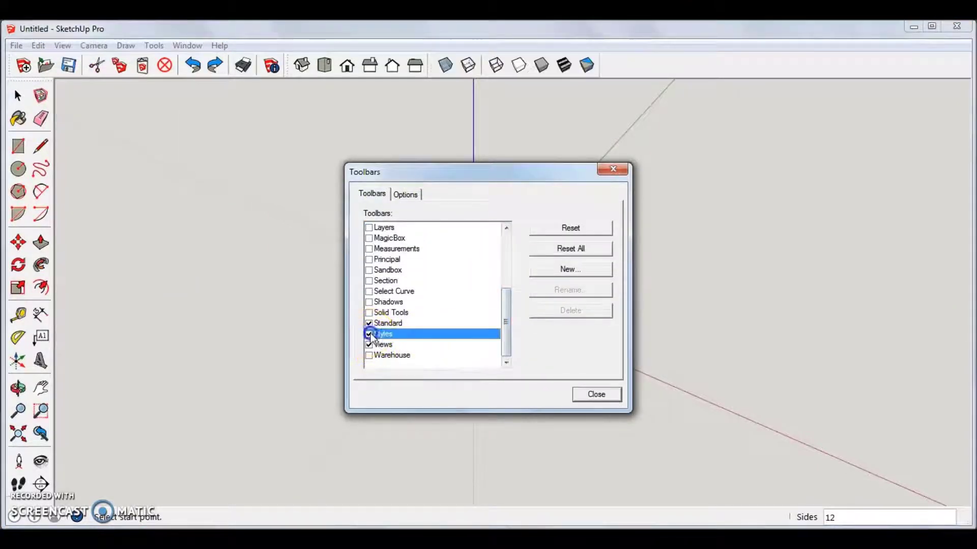
pyautogui.click(596, 395)
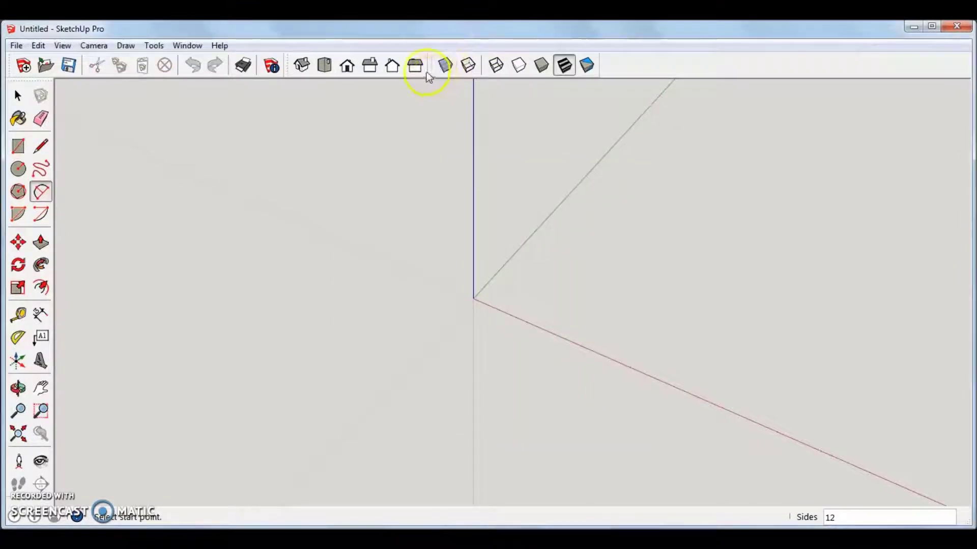
pyautogui.moveTo(430, 70)
pyautogui.mouseDown()
pyautogui.moveTo(462, 66)
pyautogui.moveTo(432, 68)
pyautogui.mouseUp()
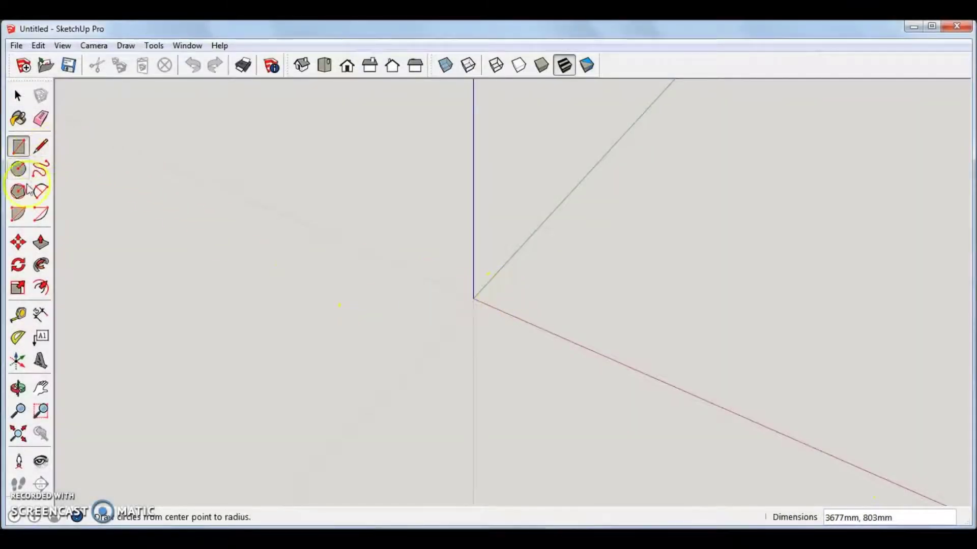
# - Draw a 7631 mm line from the origin along the green axis
pyautogui.click(46, 151)
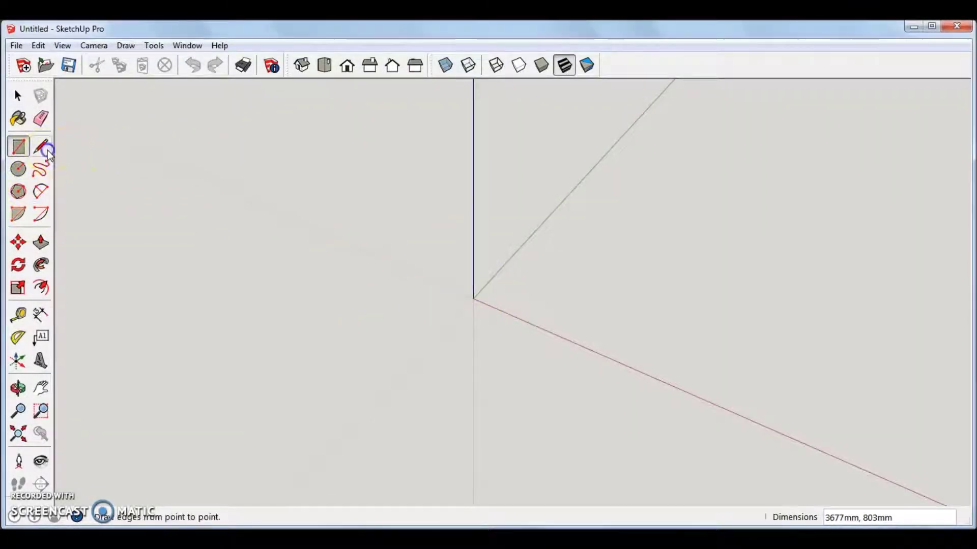
pyautogui.click(473, 298)
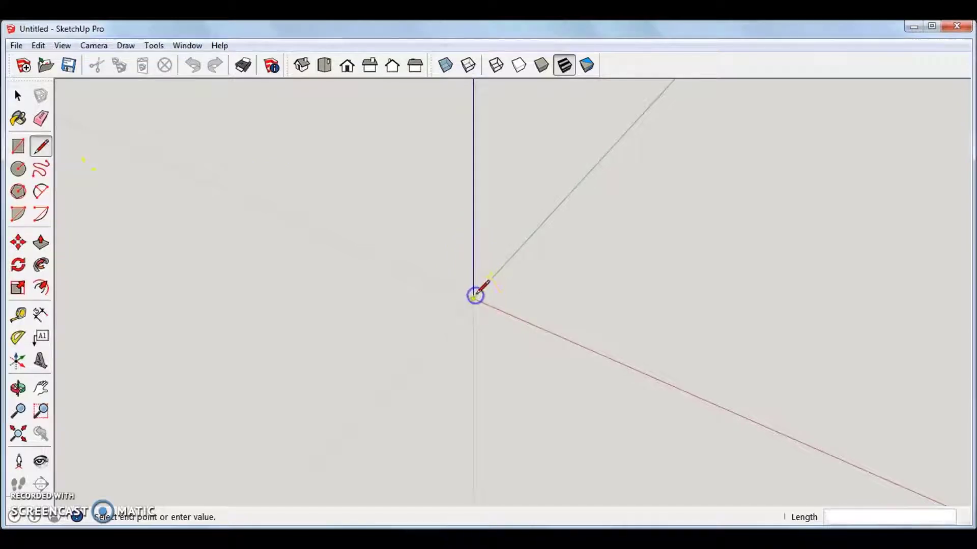
pyautogui.click(517, 250)
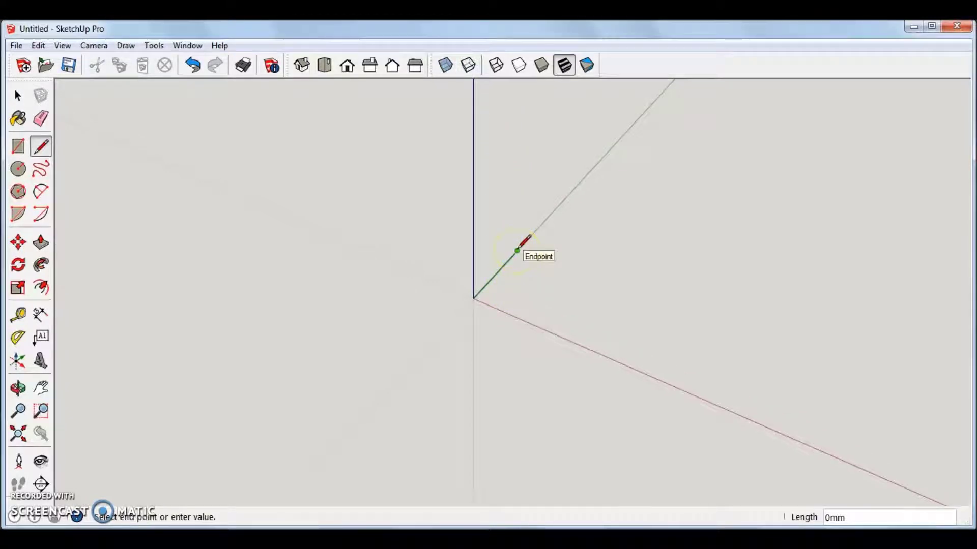
pyautogui.click(517, 250)
pyautogui.click(518, 251)
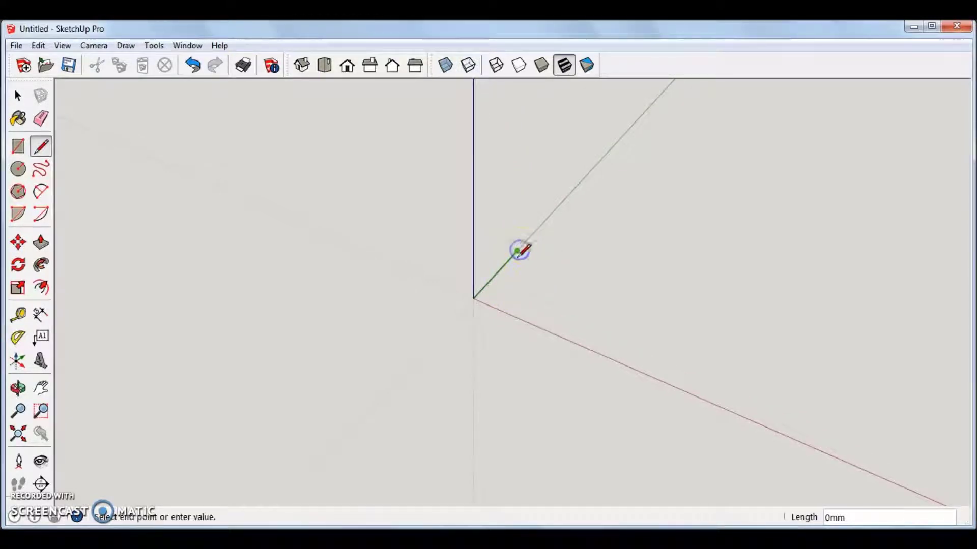
pyautogui.press('Escape')
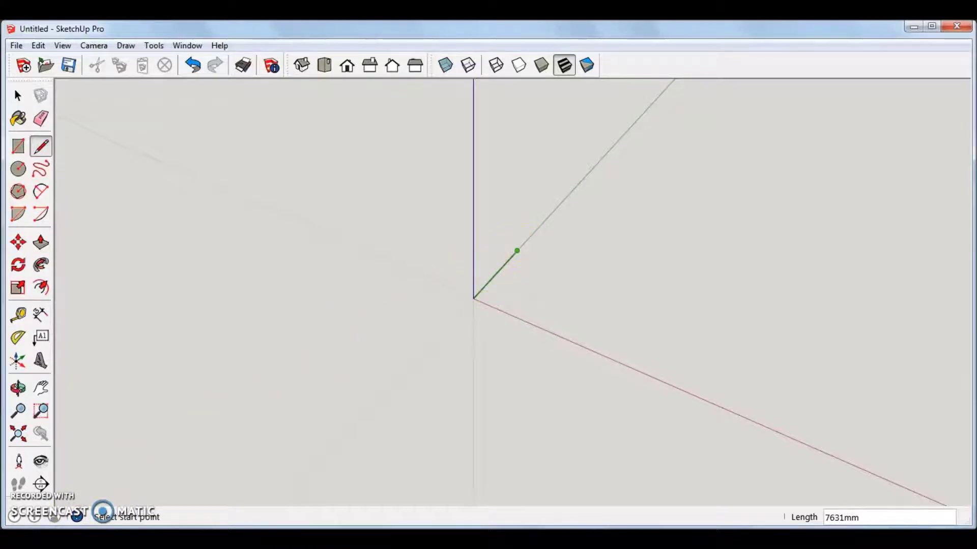
pyautogui.click(62, 45)
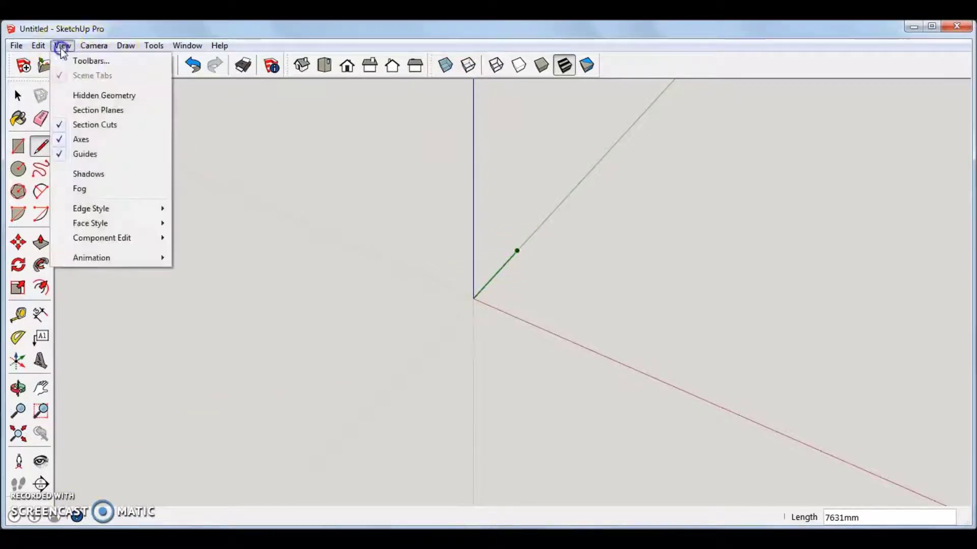
pyautogui.click(66, 139)
pyautogui.click(60, 136)
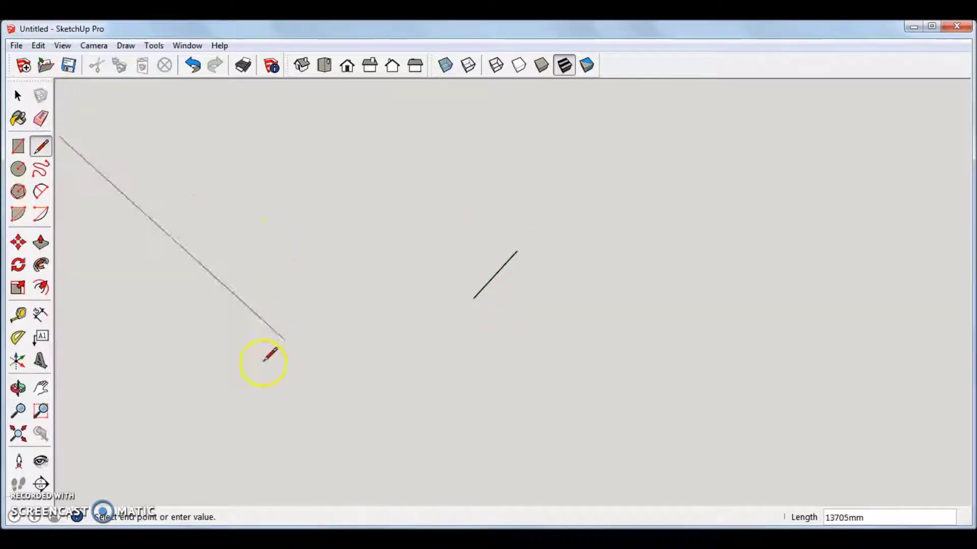
pyautogui.press('Escape')
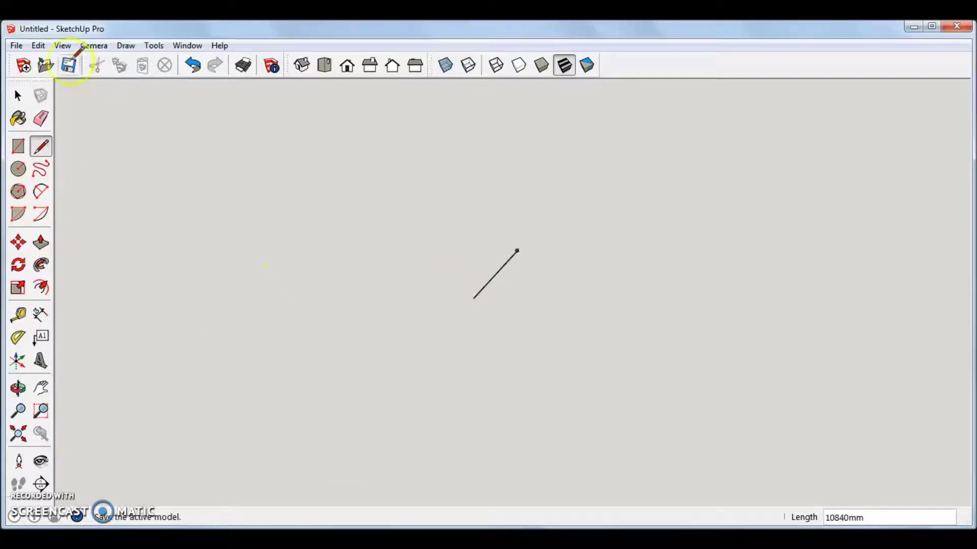
pyautogui.click(62, 47)
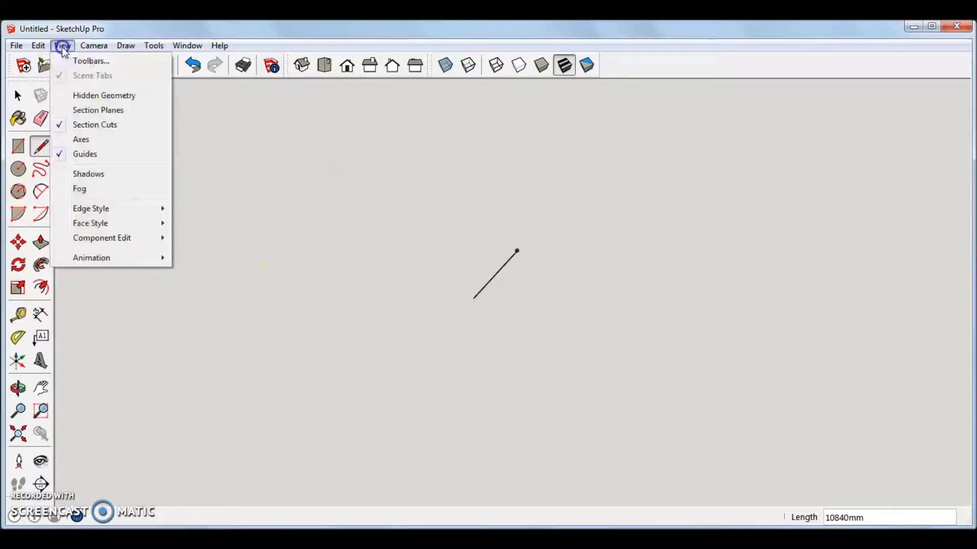
pyautogui.click(63, 136)
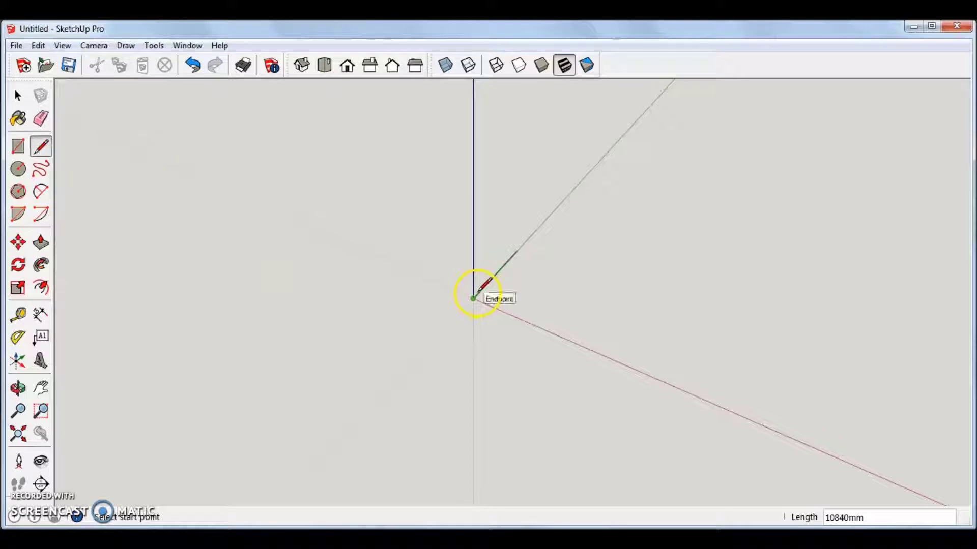
pyautogui.click(329, 236)
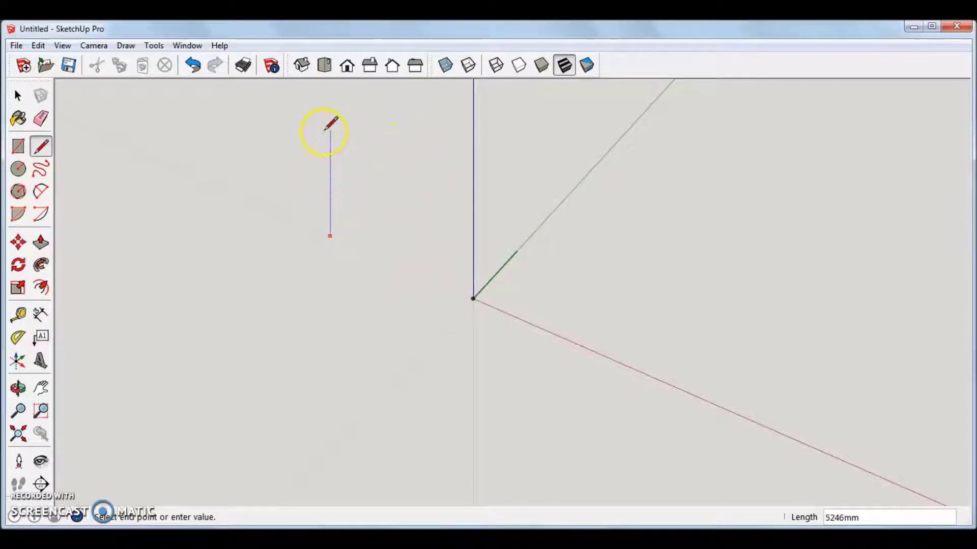
pyautogui.press('Escape')
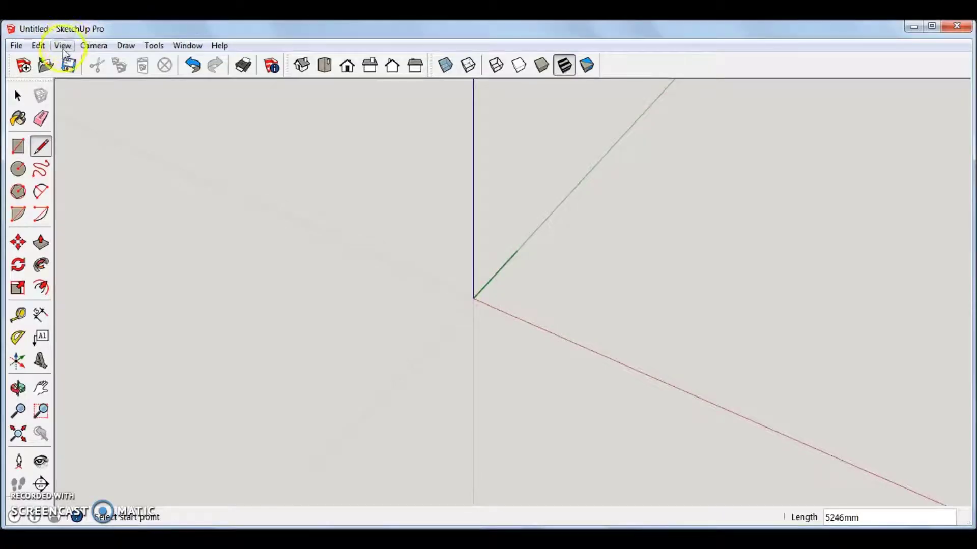
pyautogui.click(63, 47)
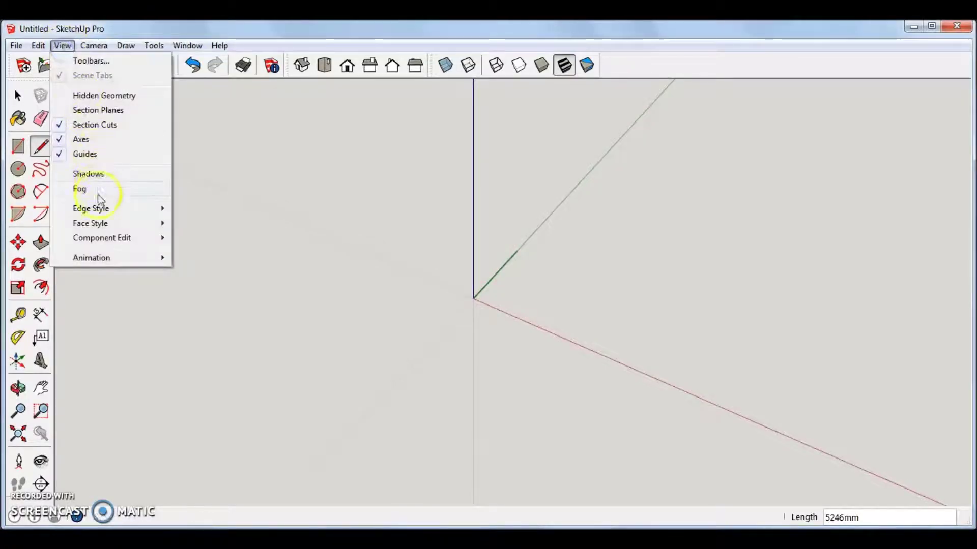
pyautogui.moveTo(102, 214)
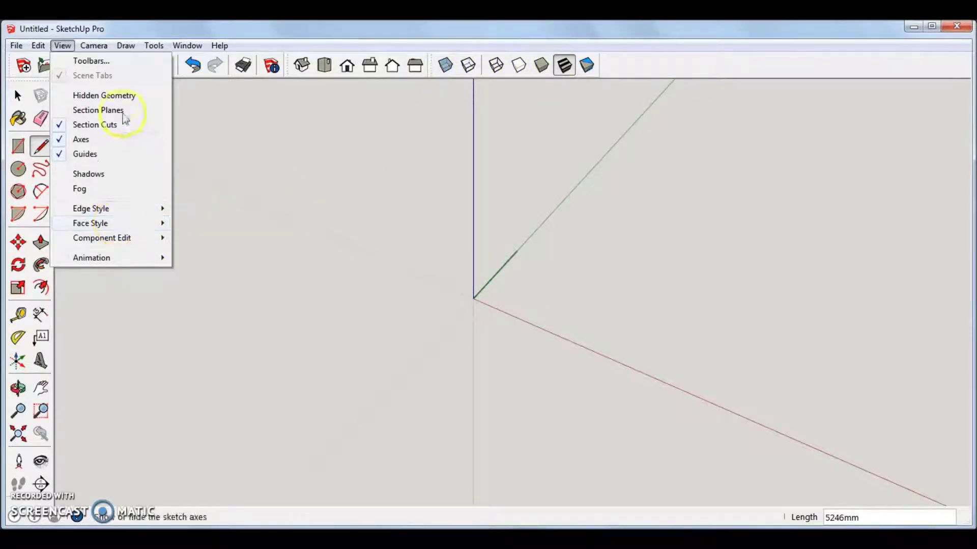
pyautogui.click(65, 27)
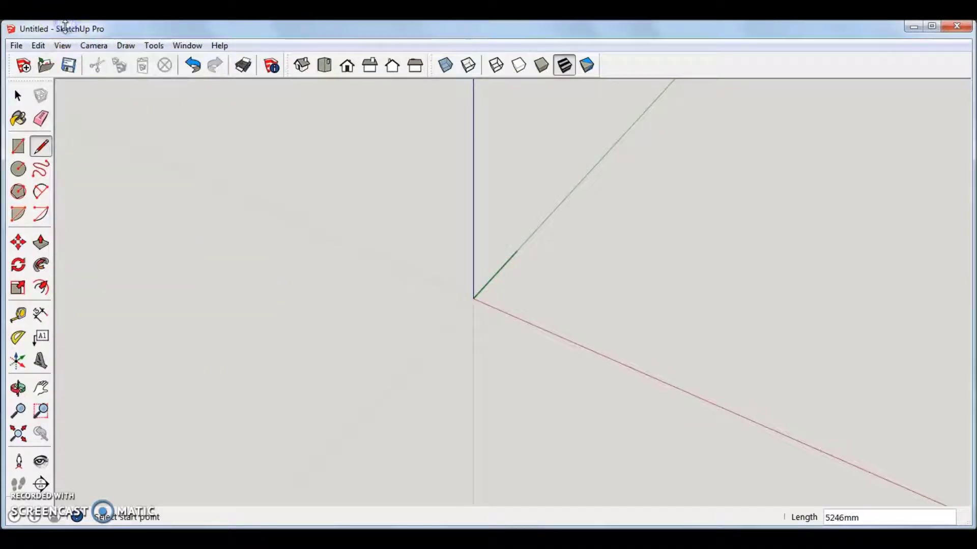
# - Zoom in and draw a line from the origin along the green axis
pyautogui.scroll(5, 491, 244)
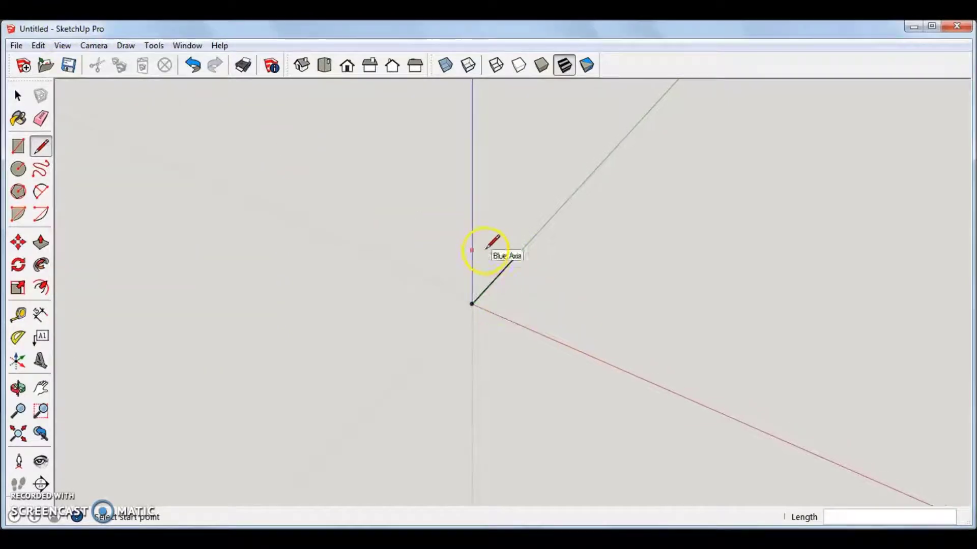
pyautogui.scroll(5, 498, 278)
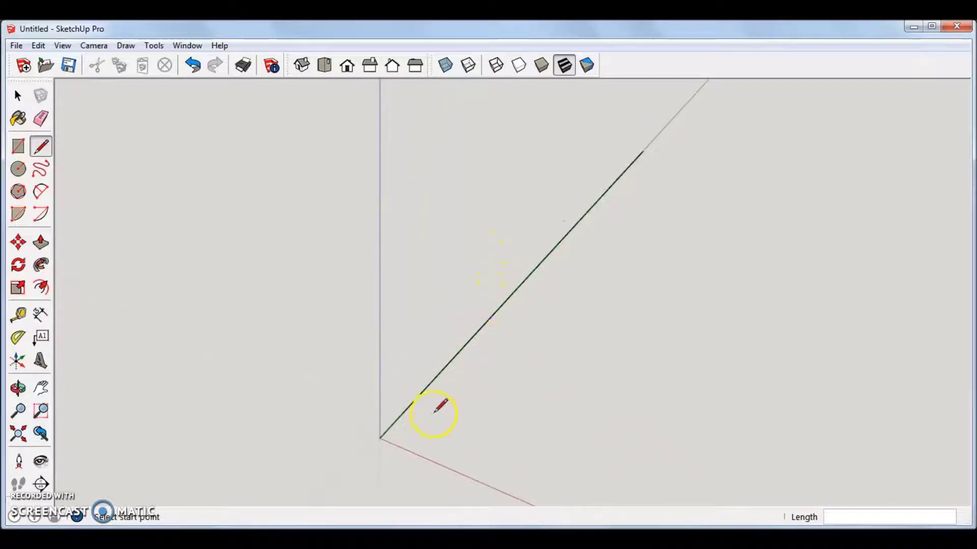
pyautogui.click(379, 438)
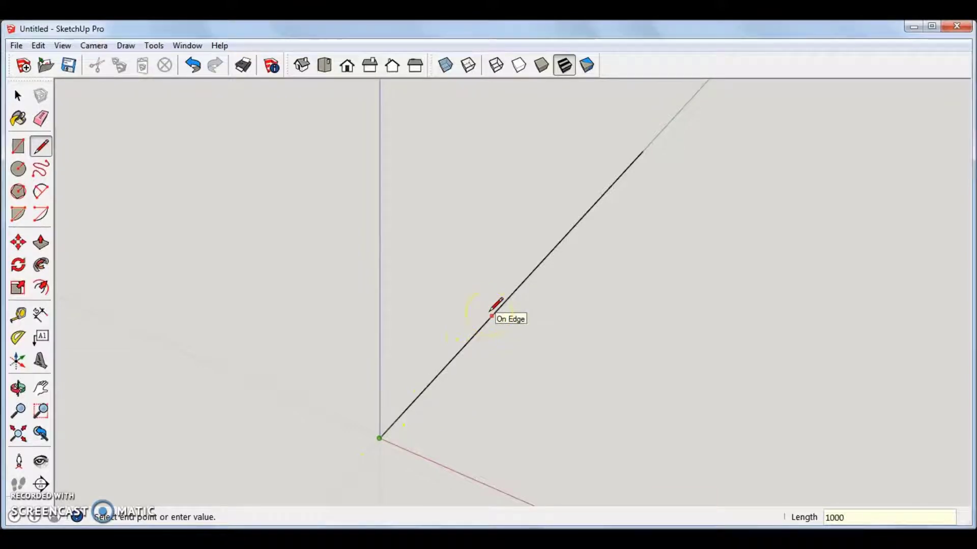
pyautogui.press('Escape')
pyautogui.click(459, 354)
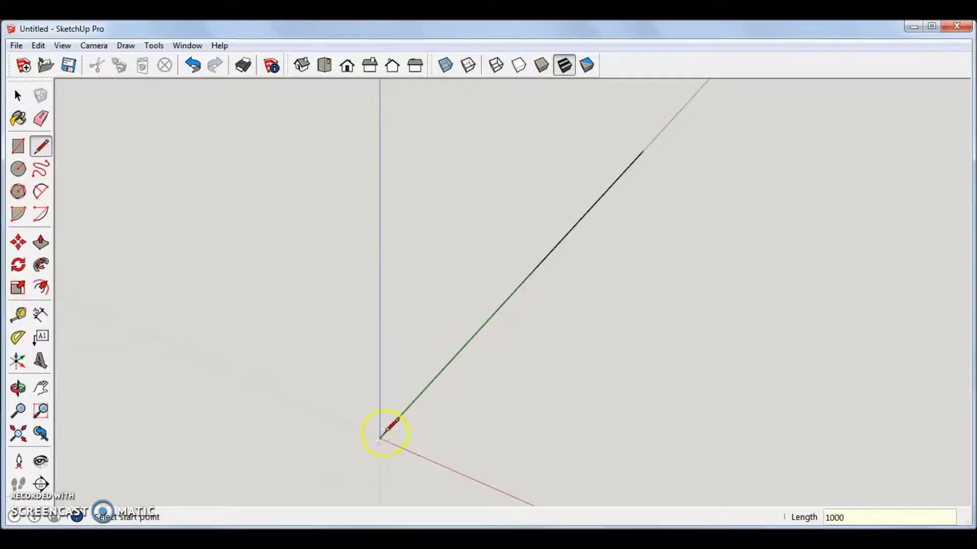
pyautogui.click(379, 437)
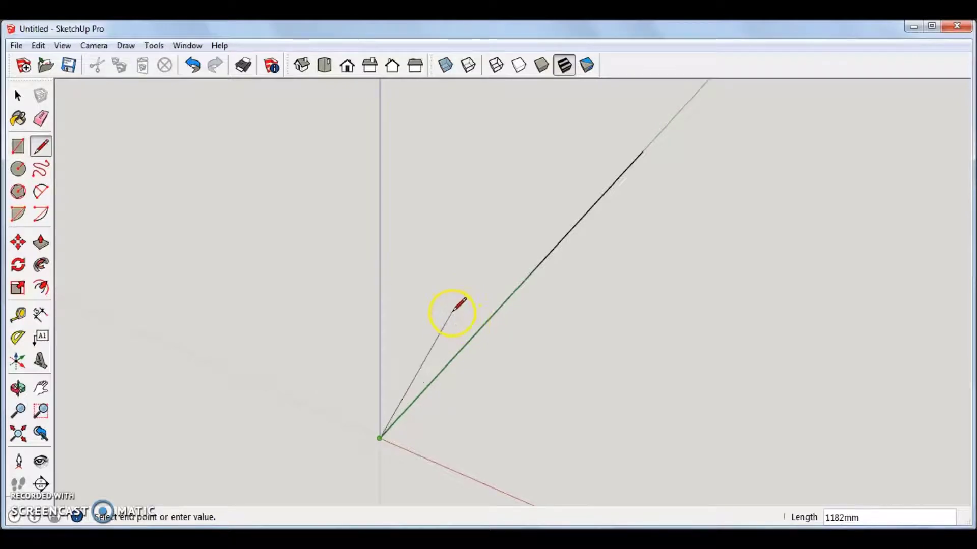
pyautogui.click(468, 330)
# - Raise a 1000 mm vertical edge from a point on that line and move the on-screen keyboard aside
pyautogui.click(468, 340)
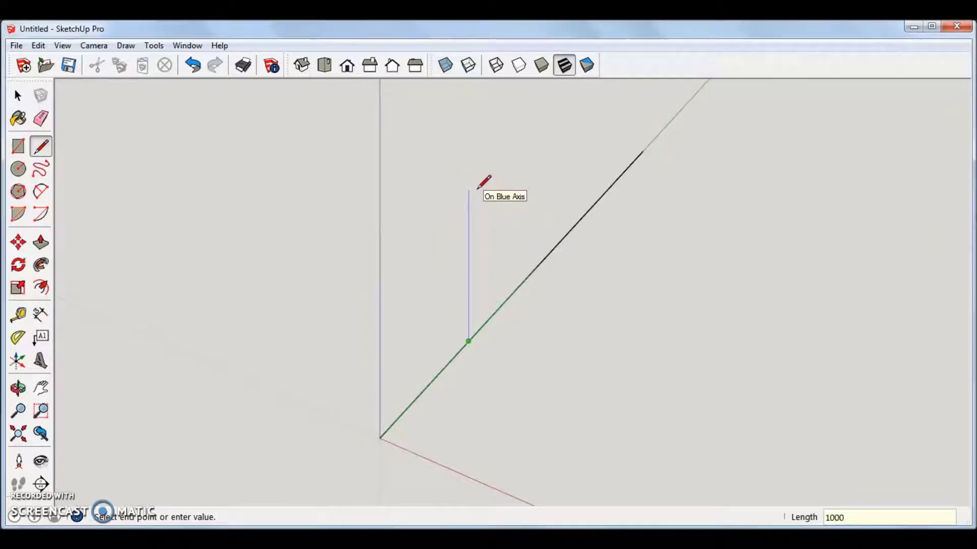
pyautogui.press('Return')
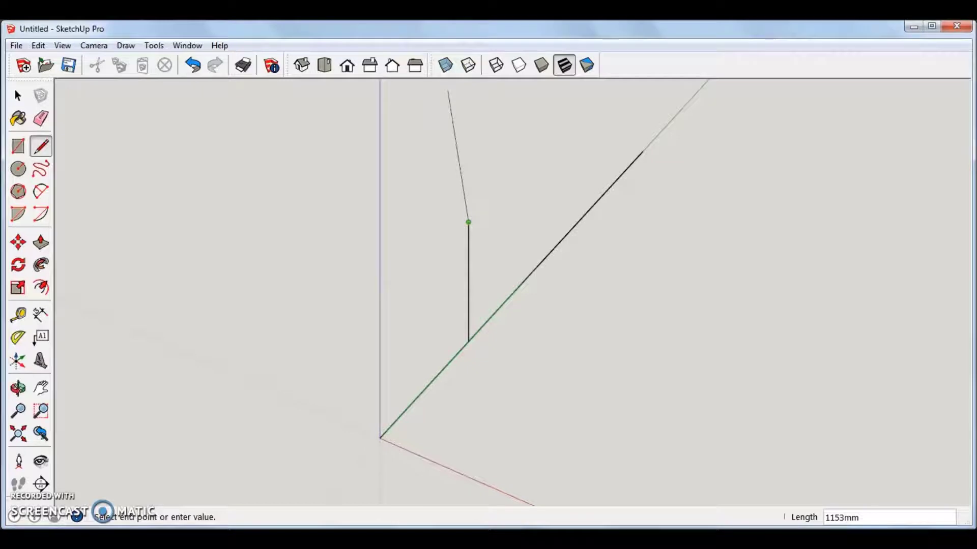
pyautogui.press('Escape')
pyautogui.moveTo(688, 457); pyautogui.dragTo(675, 99)
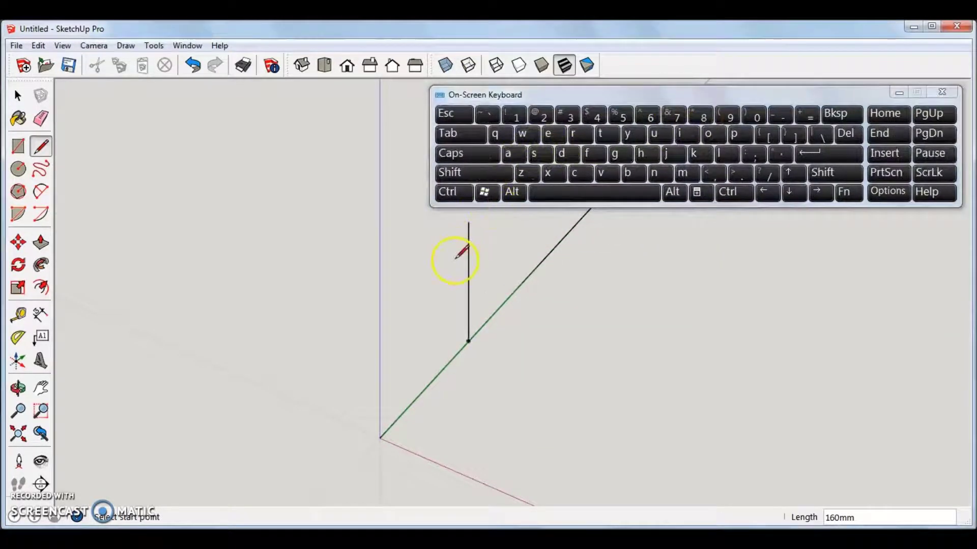
# - Undo the vertical edge and the green-axis lines to clear the model
pyautogui.click(38, 45)
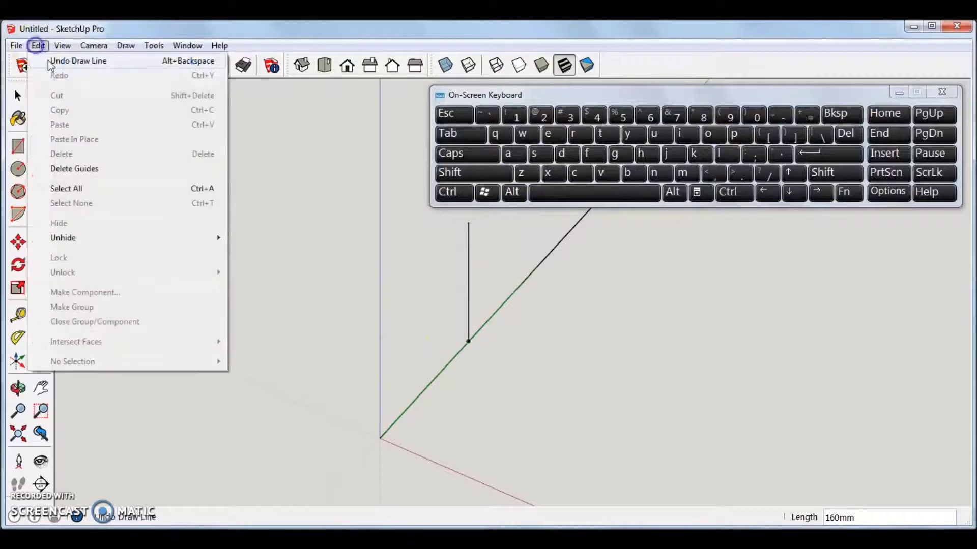
pyautogui.click(46, 60)
pyautogui.click(45, 46)
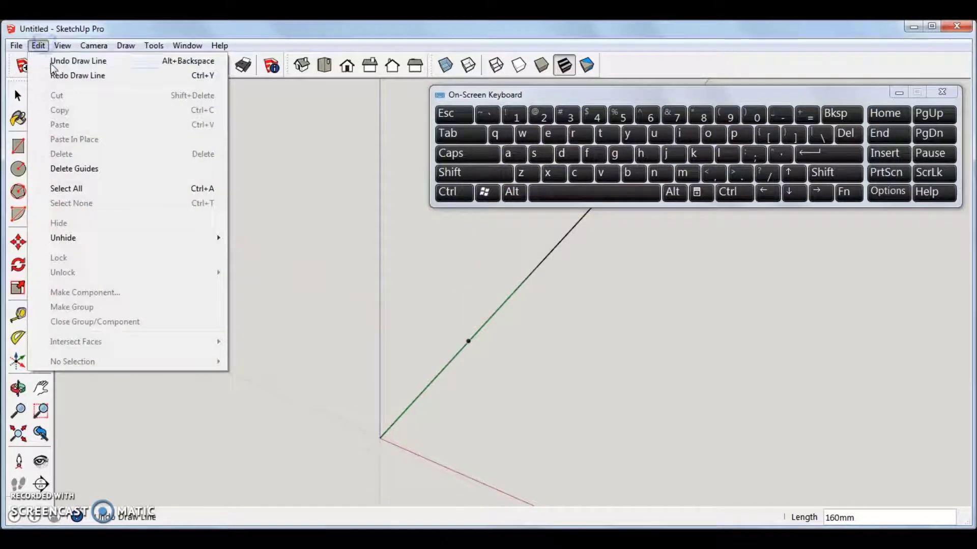
pyautogui.click(48, 61)
pyautogui.click(41, 46)
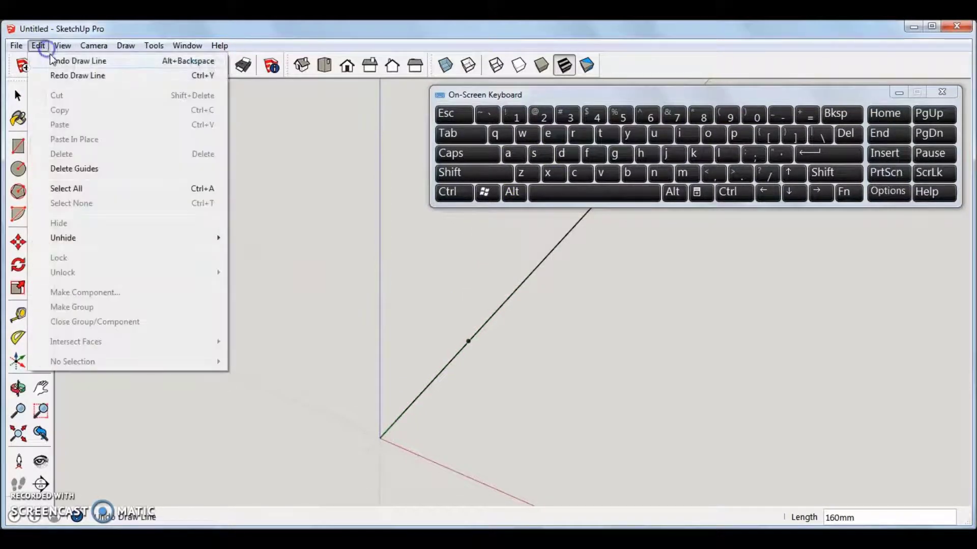
pyautogui.click(48, 60)
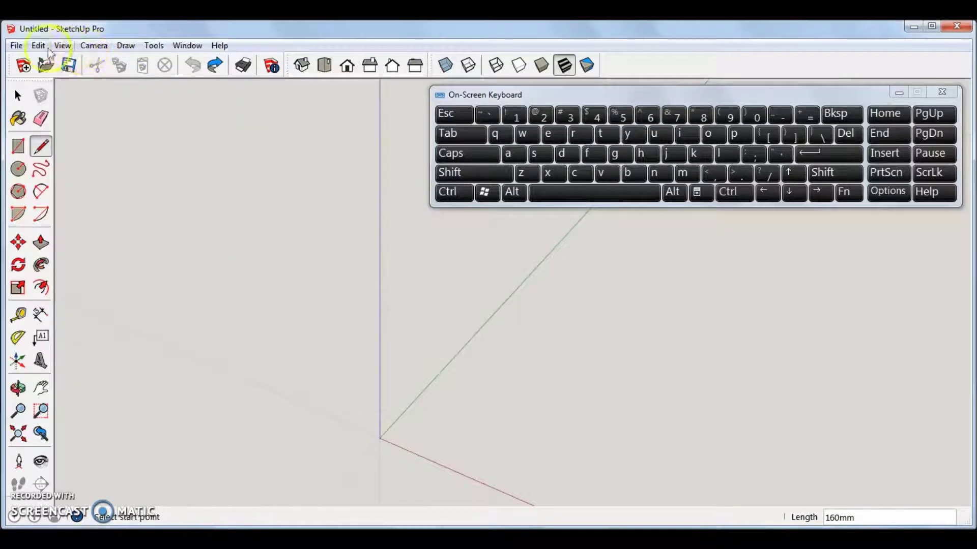
pyautogui.click(38, 45)
pyautogui.click(62, 46)
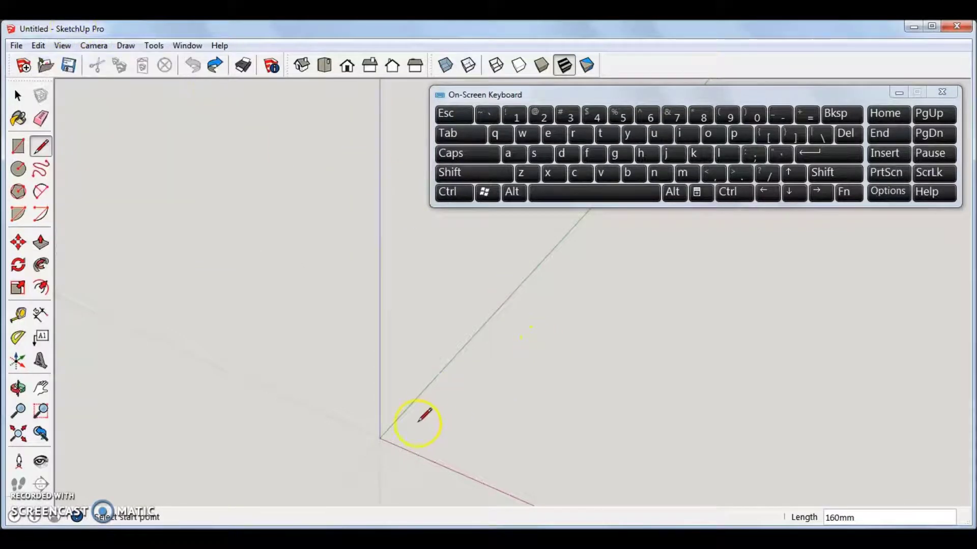
# - Draw a 1000 mm square upright face along the green axis from the origin
pyautogui.click(380, 438)
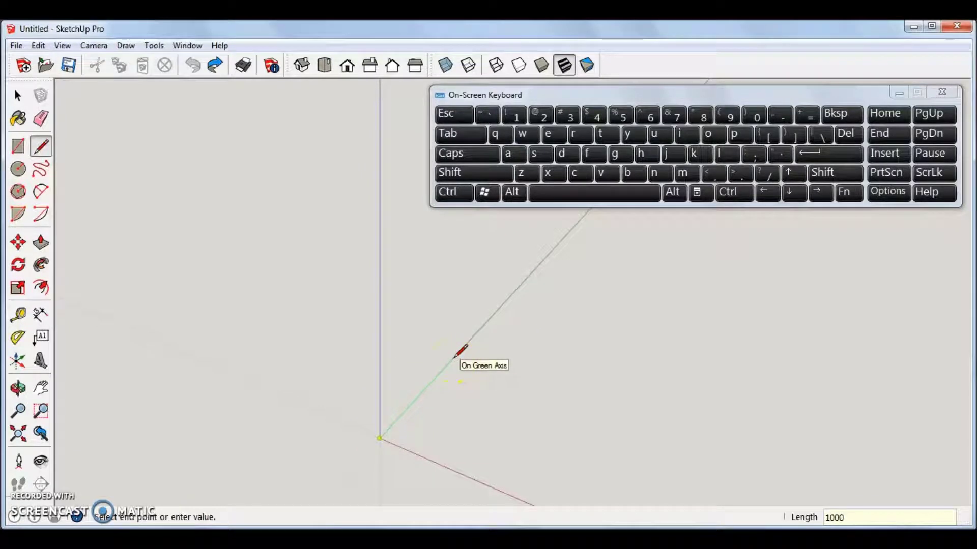
pyautogui.press('Return')
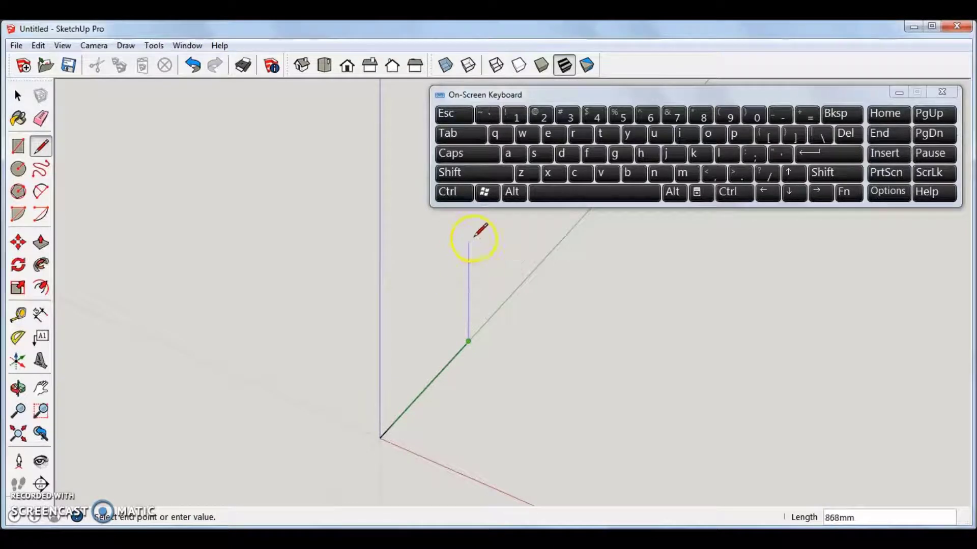
pyautogui.moveTo(484, 104); pyautogui.dragTo(561, 99)
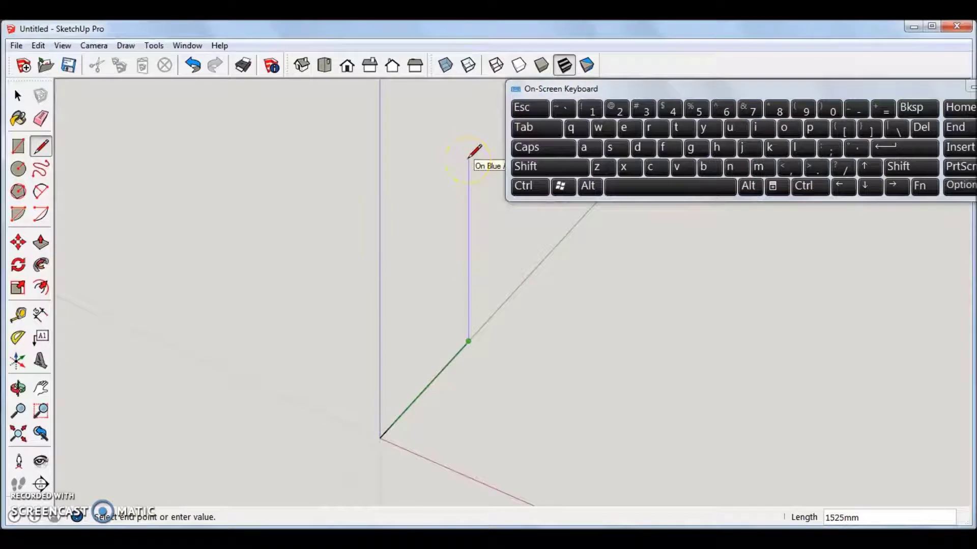
pyautogui.press('Return')
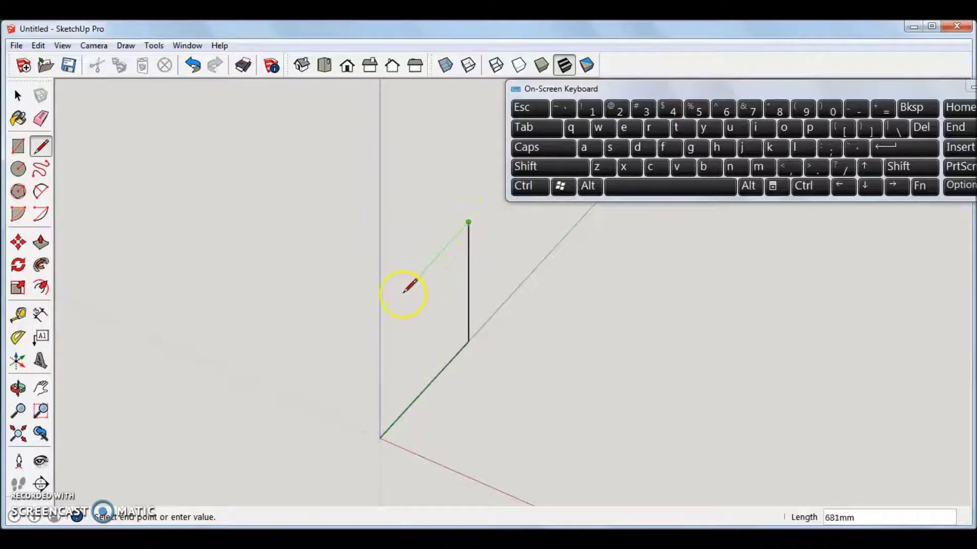
pyautogui.click(379, 318)
pyautogui.click(380, 438)
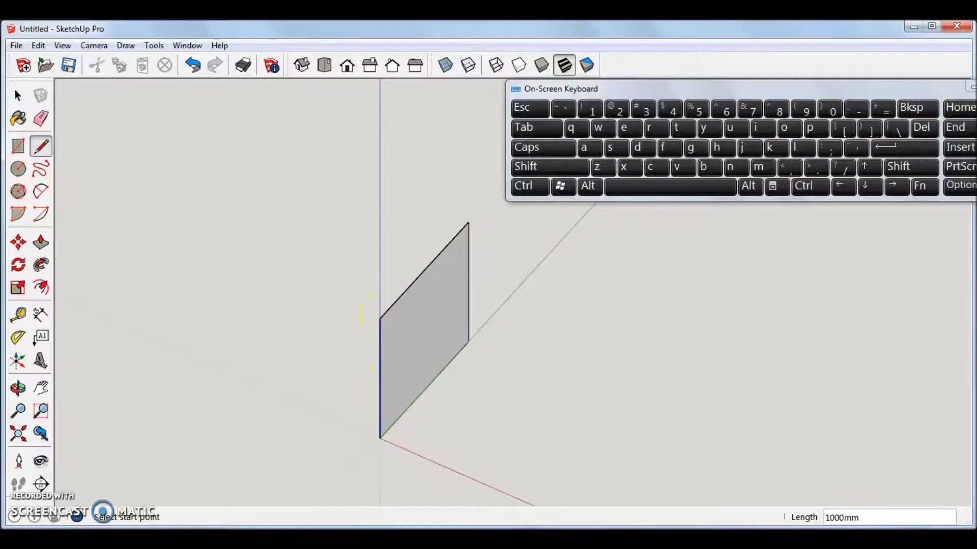
pyautogui.click(970, 87)
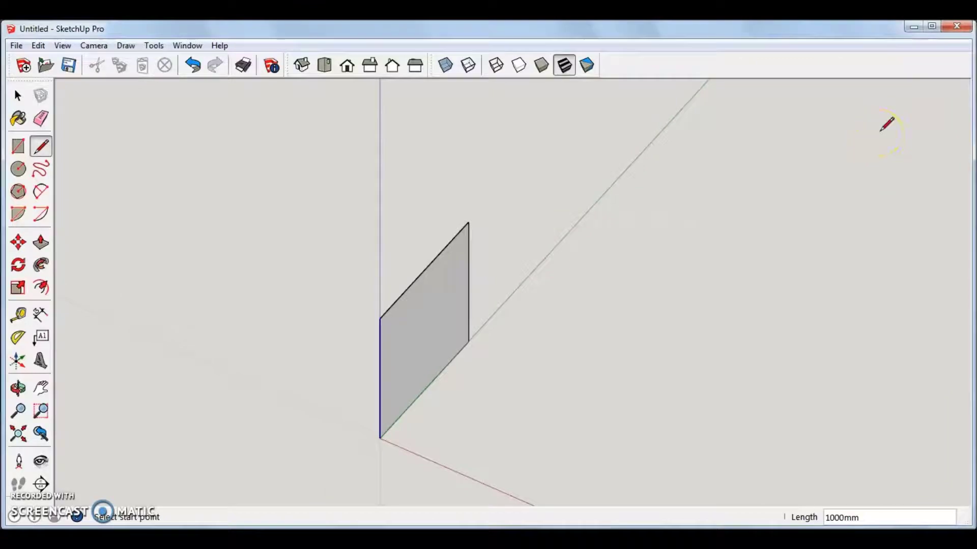
# - Draw a second 1000 mm square face along the red axis, sharing the origin edge
pyautogui.click(379, 318)
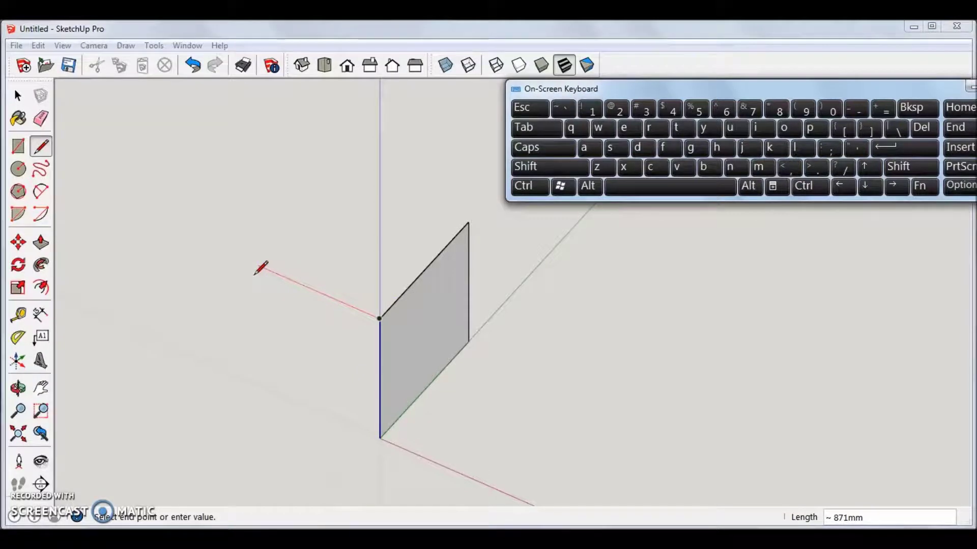
pyautogui.moveTo(309, 262); pyautogui.dragTo(281, 270)
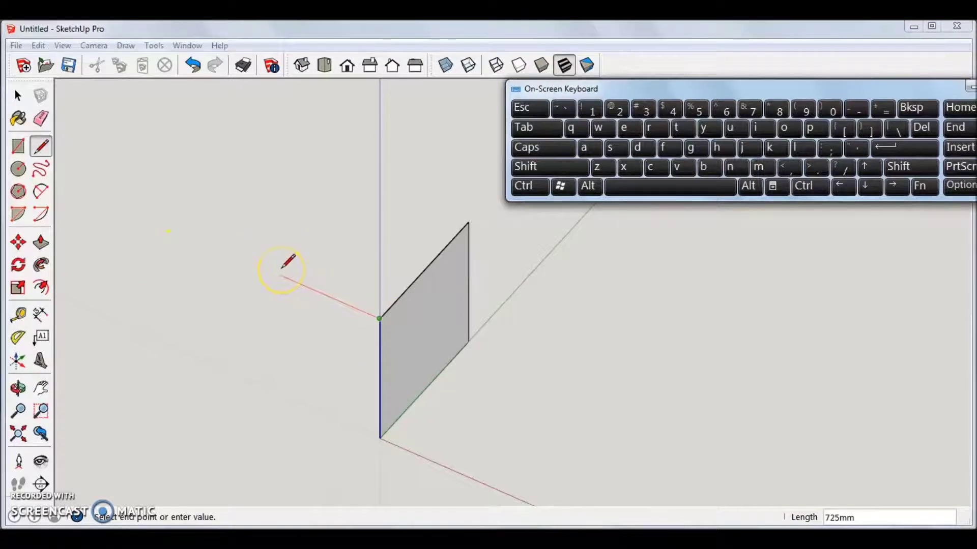
pyautogui.moveTo(282, 268); pyautogui.dragTo(278, 274)
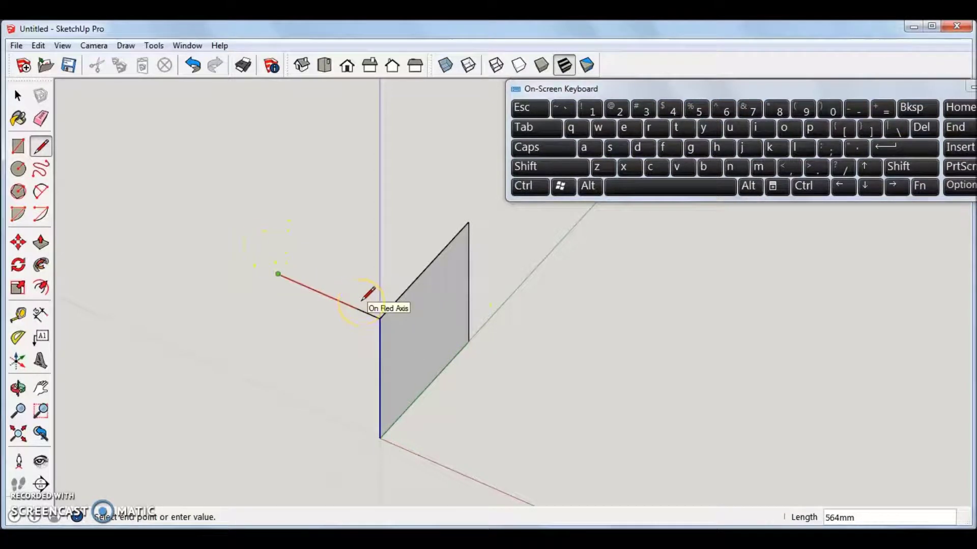
pyautogui.click(277, 267)
pyautogui.hotkey('ctrl', 'z')
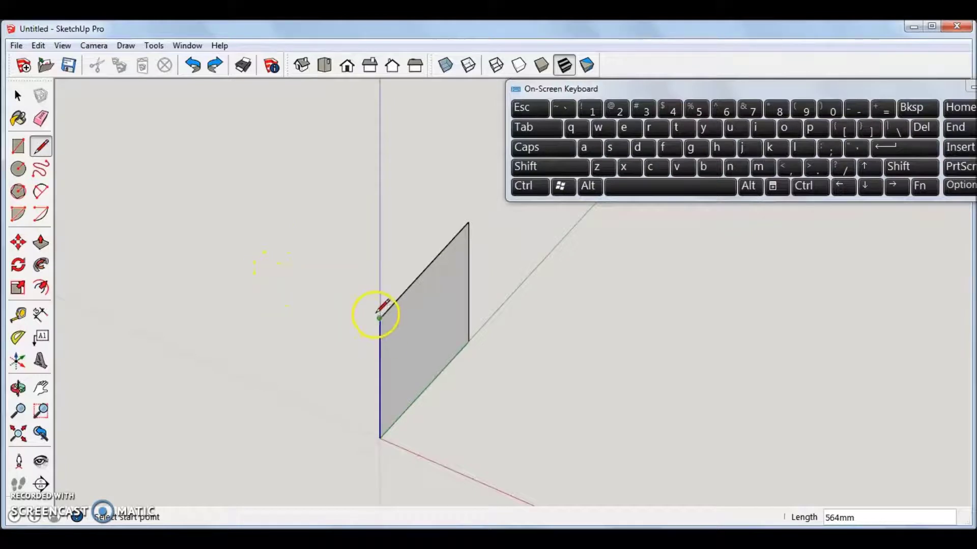
pyautogui.click(379, 319)
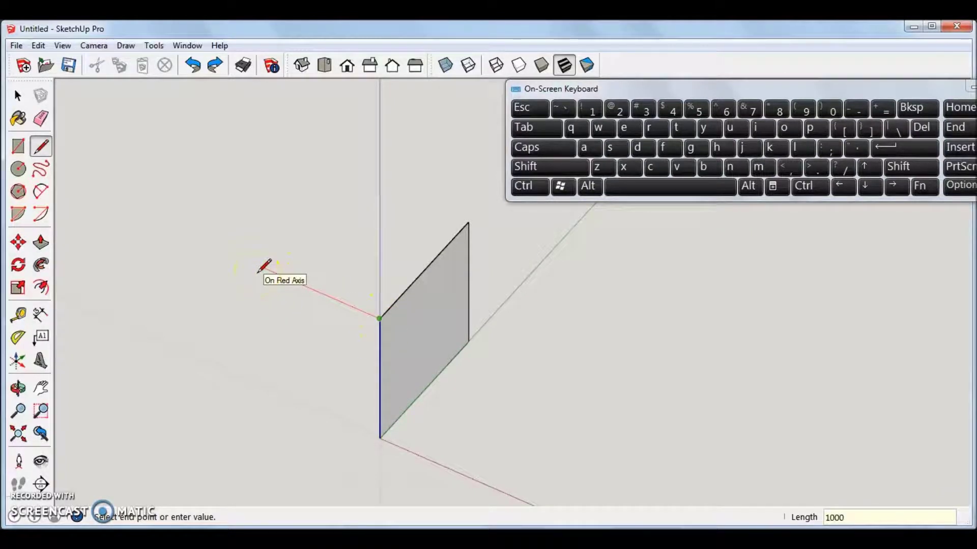
pyautogui.press('Return')
pyautogui.moveTo(246, 265); pyautogui.dragTo(256, 366)
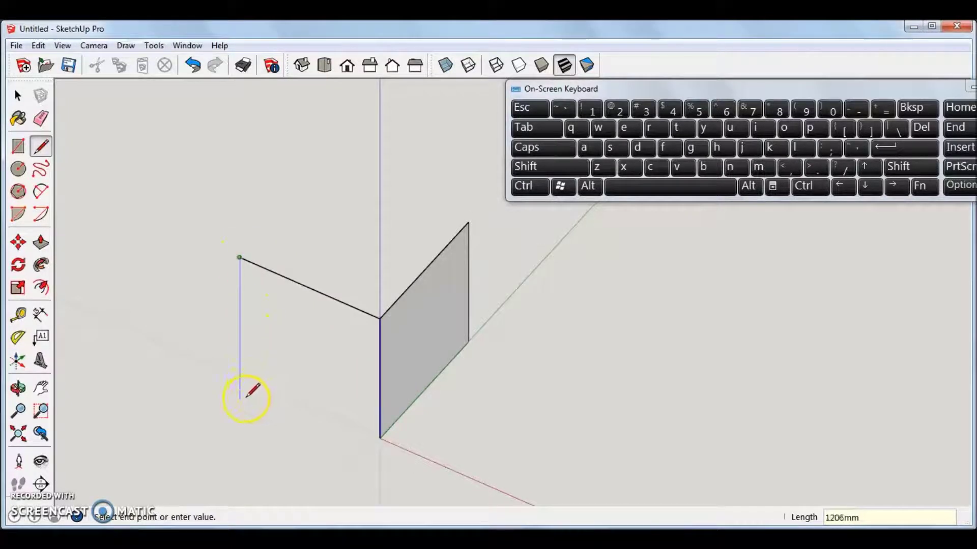
pyautogui.moveTo(258, 374); pyautogui.dragTo(209, 355, button='middle')
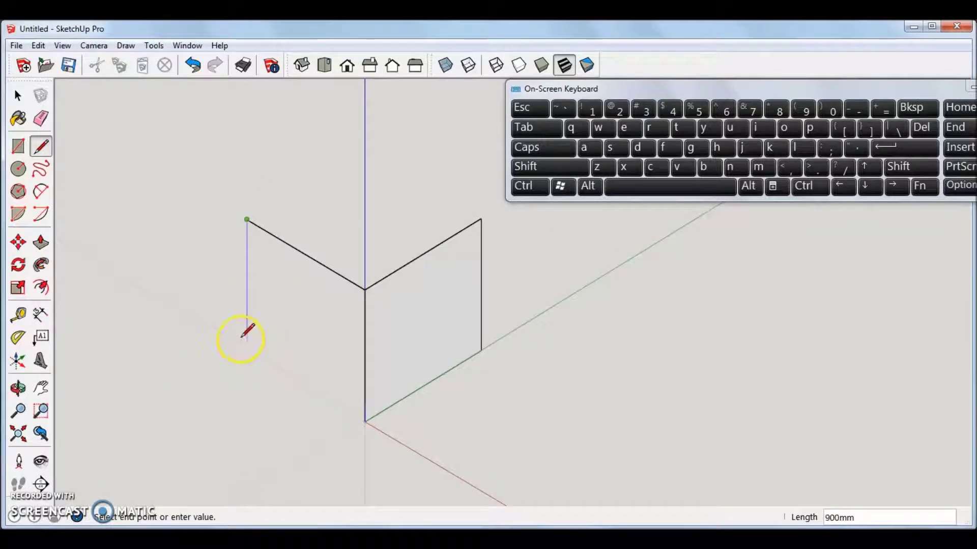
pyautogui.click(247, 352)
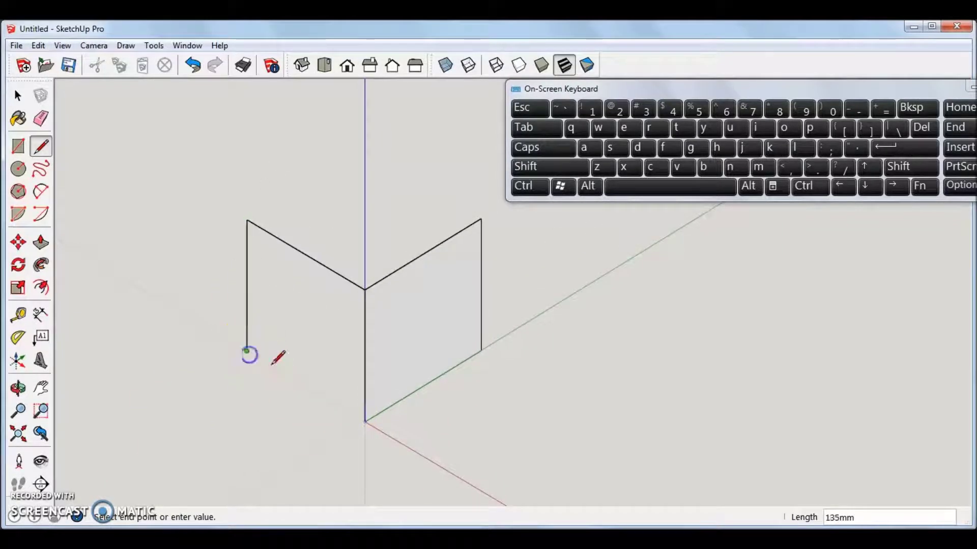
pyautogui.click(364, 421)
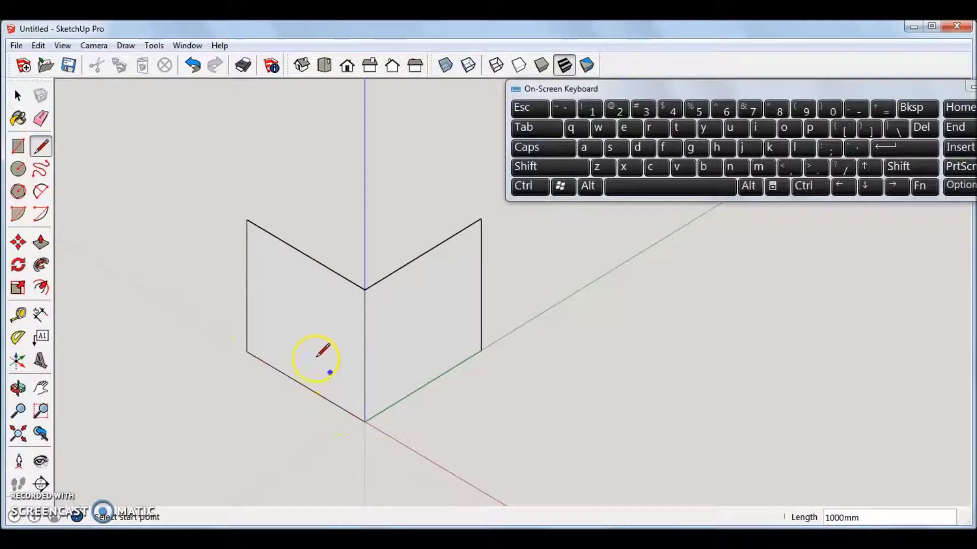
pyautogui.press('space')
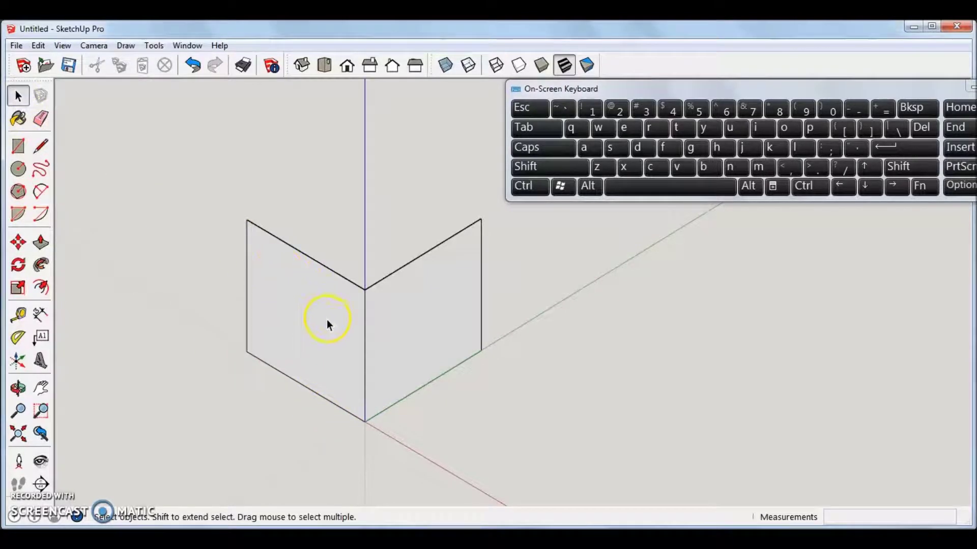
pyautogui.click(327, 325)
pyautogui.click(432, 316)
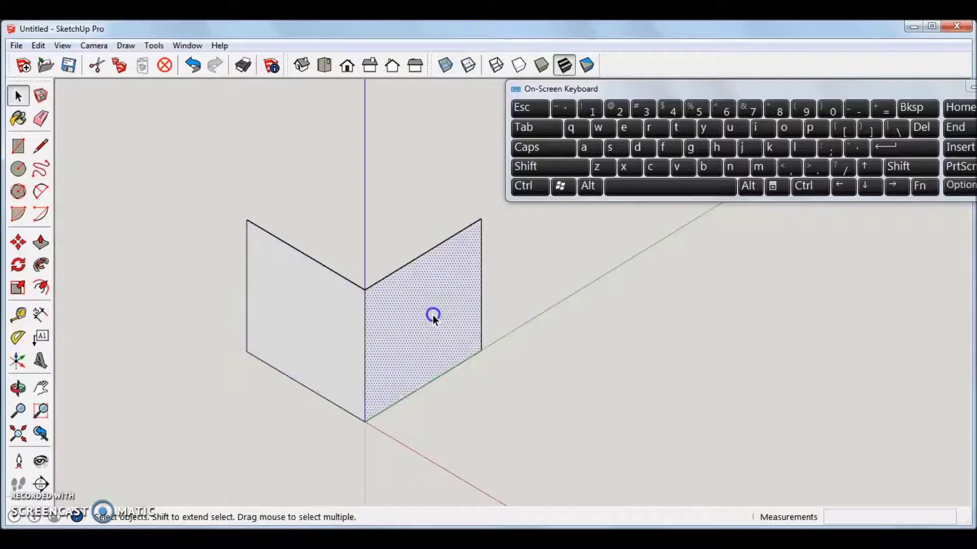
pyautogui.click(329, 316)
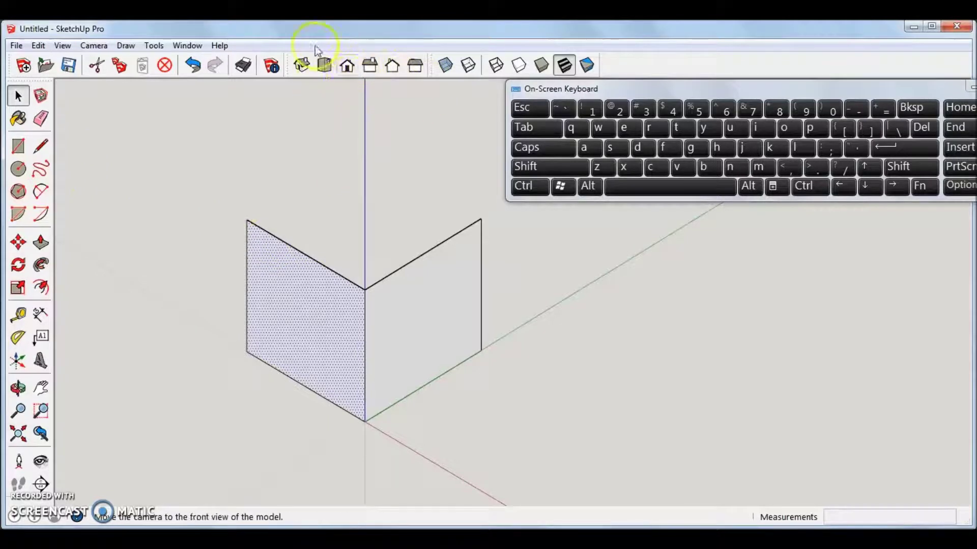
pyautogui.click(325, 66)
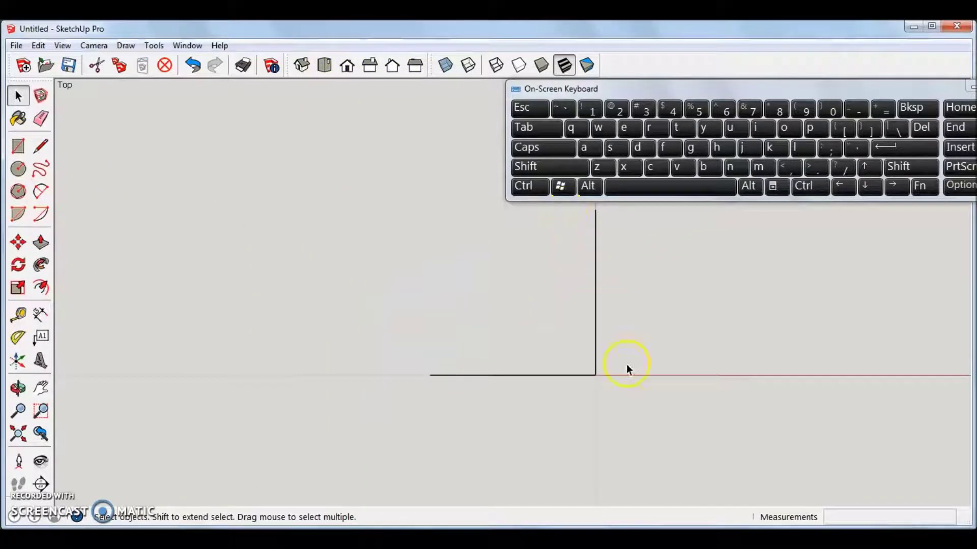
pyautogui.click(301, 66)
pyautogui.click(324, 67)
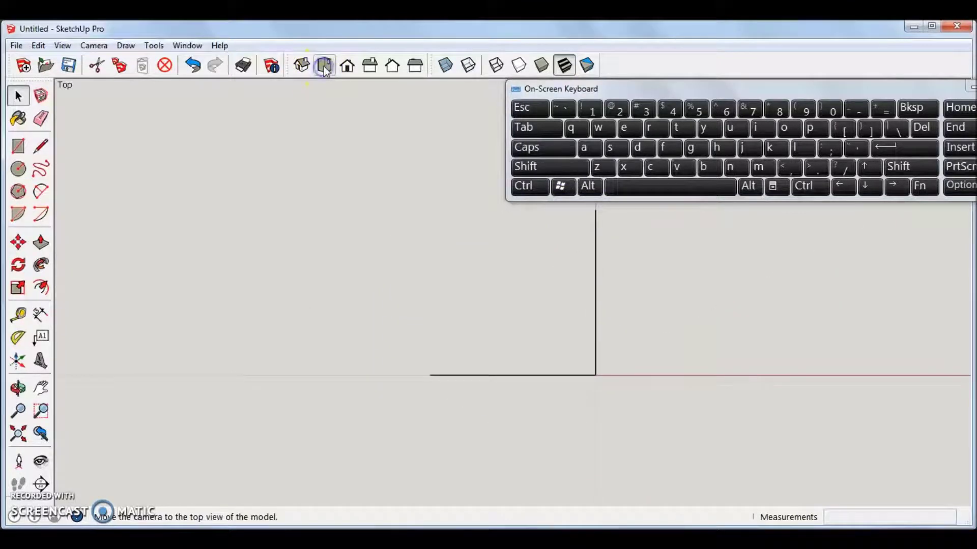
pyautogui.click(346, 66)
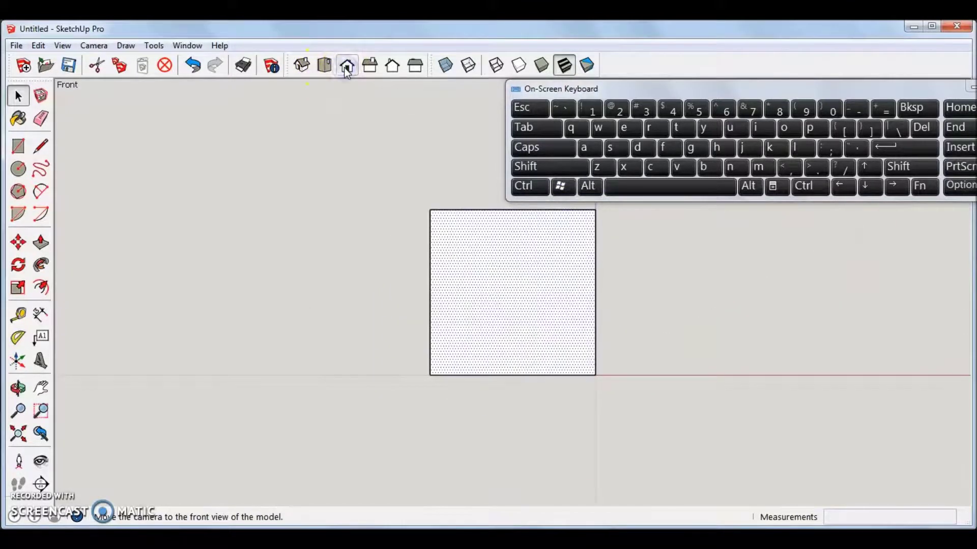
pyautogui.click(370, 66)
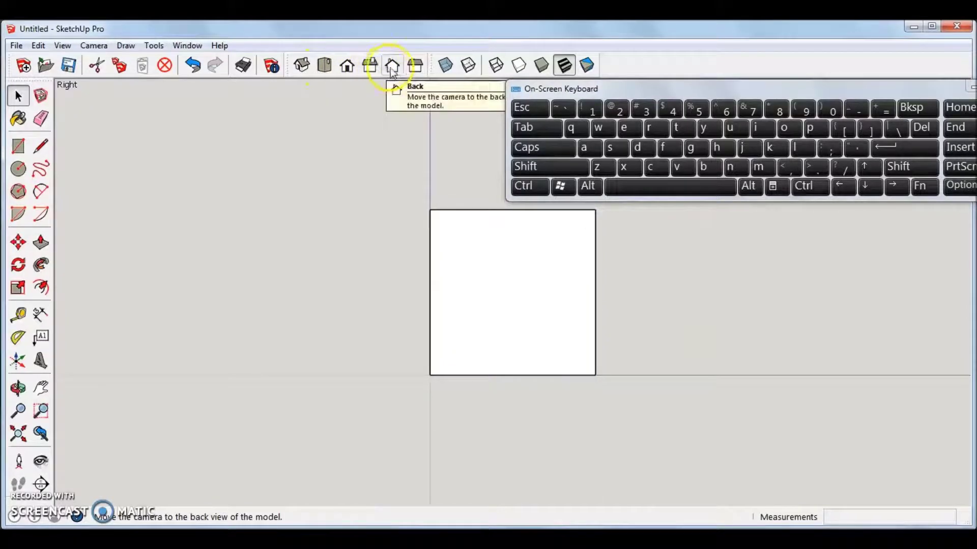
pyautogui.click(392, 66)
pyautogui.click(415, 67)
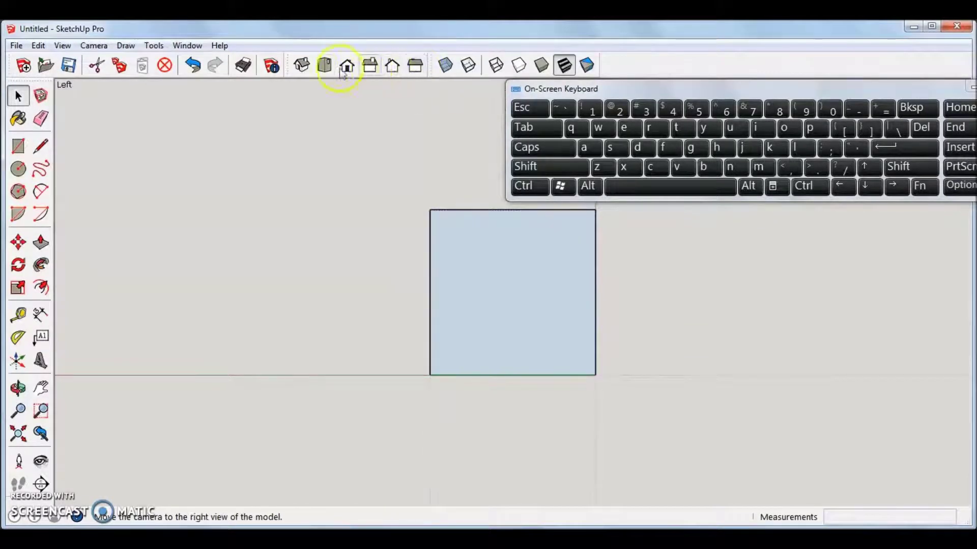
pyautogui.click(302, 65)
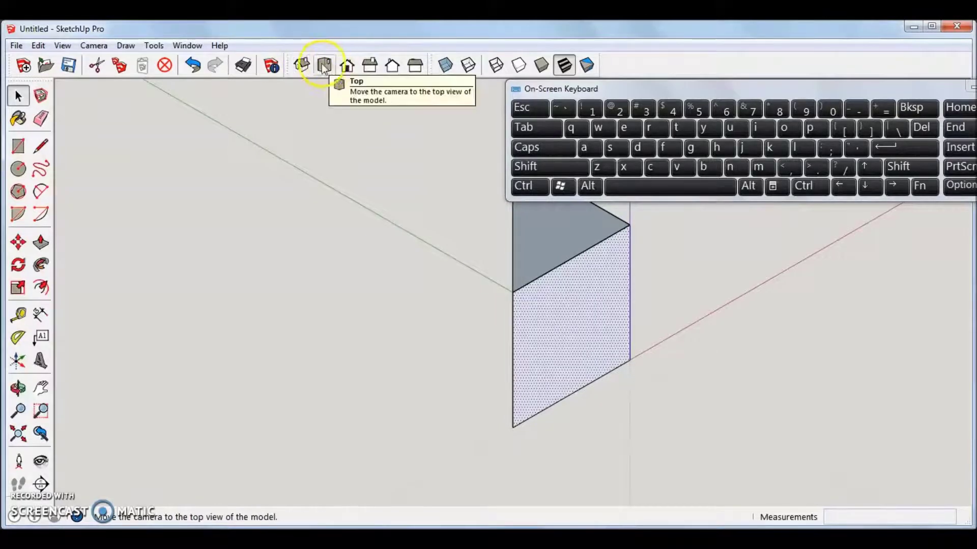
pyautogui.click(308, 64)
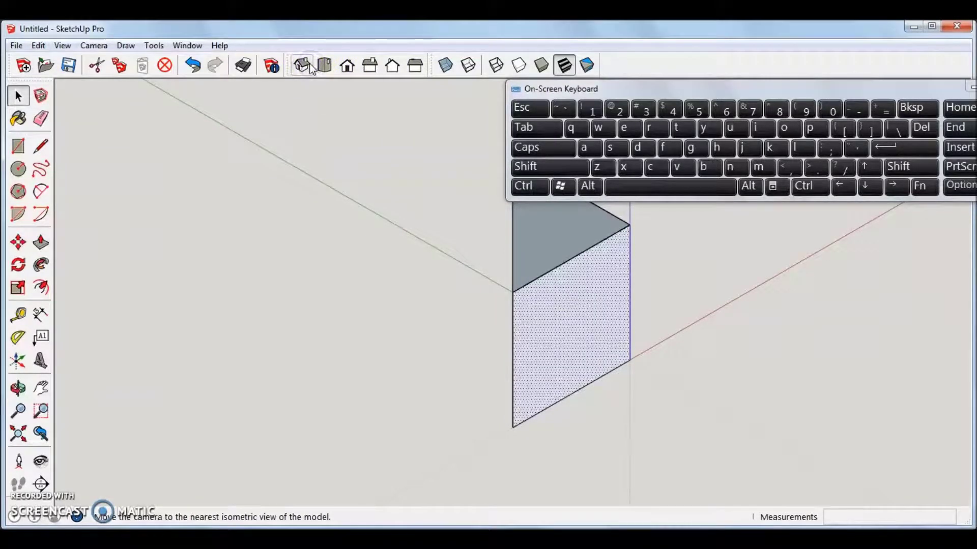
pyautogui.click(581, 294)
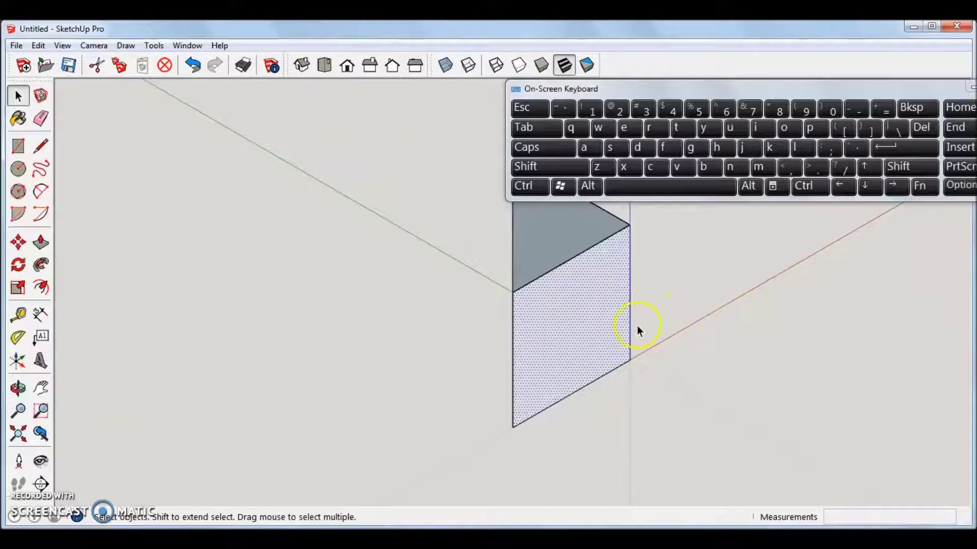
# - Return to the isometric view and draw an edge closing the box's top face
pyautogui.moveTo(637, 325); pyautogui.dragTo(204, 313, button='middle')
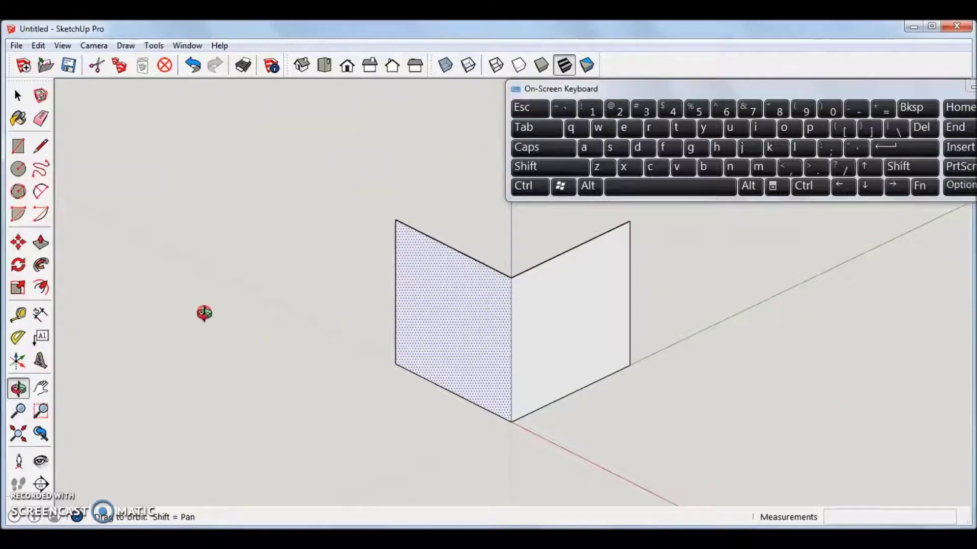
pyautogui.click(308, 64)
pyautogui.click(413, 222)
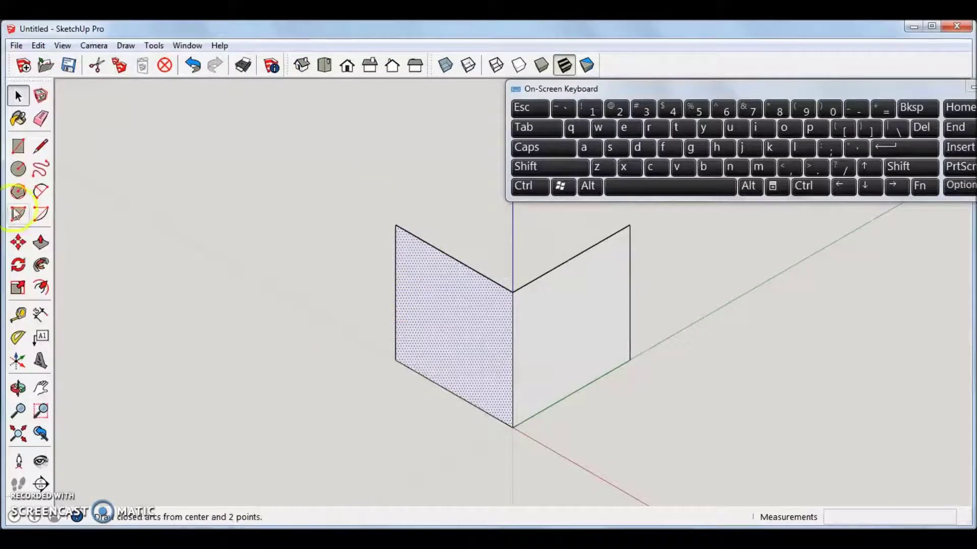
pyautogui.click(41, 147)
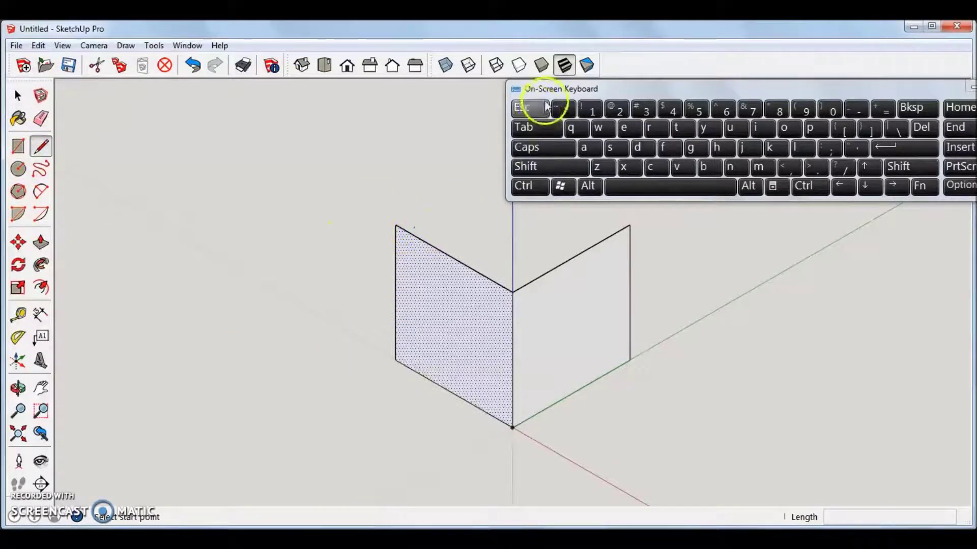
pyautogui.moveTo(575, 93); pyautogui.dragTo(681, 37)
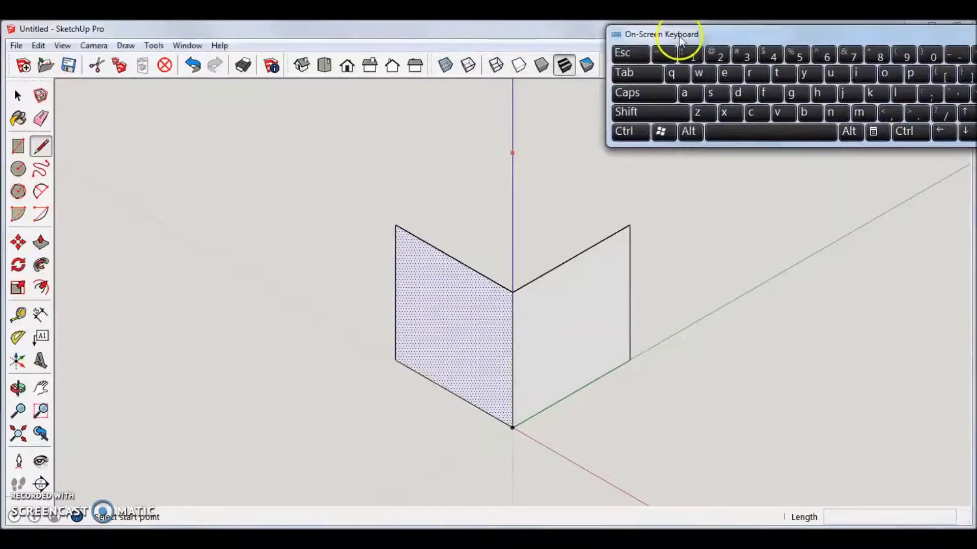
pyautogui.click(396, 224)
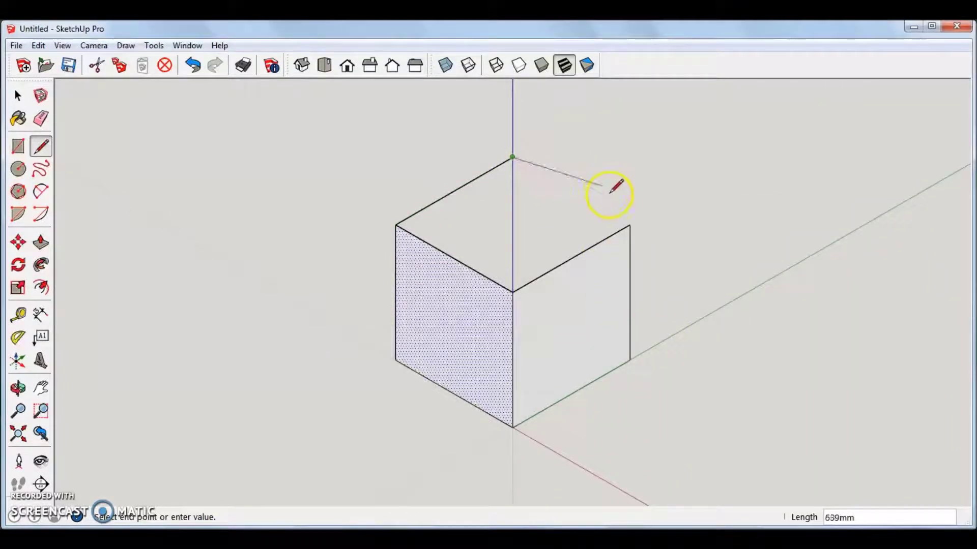
pyautogui.click(629, 224)
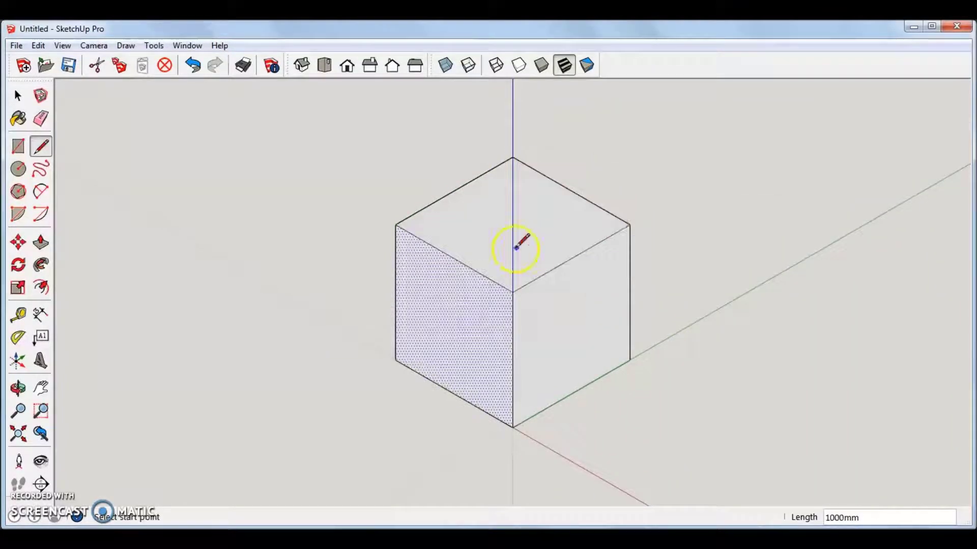
# - Orbit, pan and zoom around the box to inspect it from other sides
pyautogui.moveTo(629, 250); pyautogui.dragTo(81, 208, button='middle')
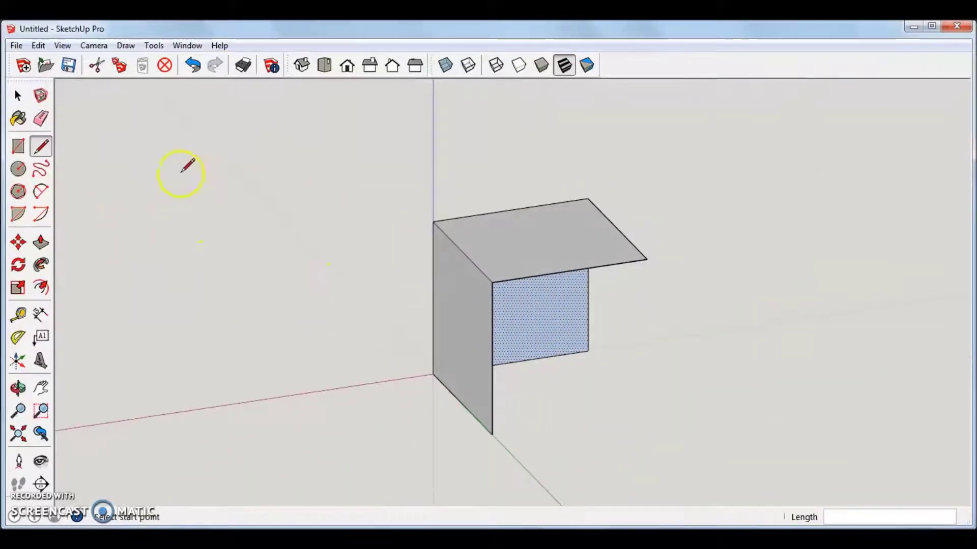
pyautogui.click(18, 388)
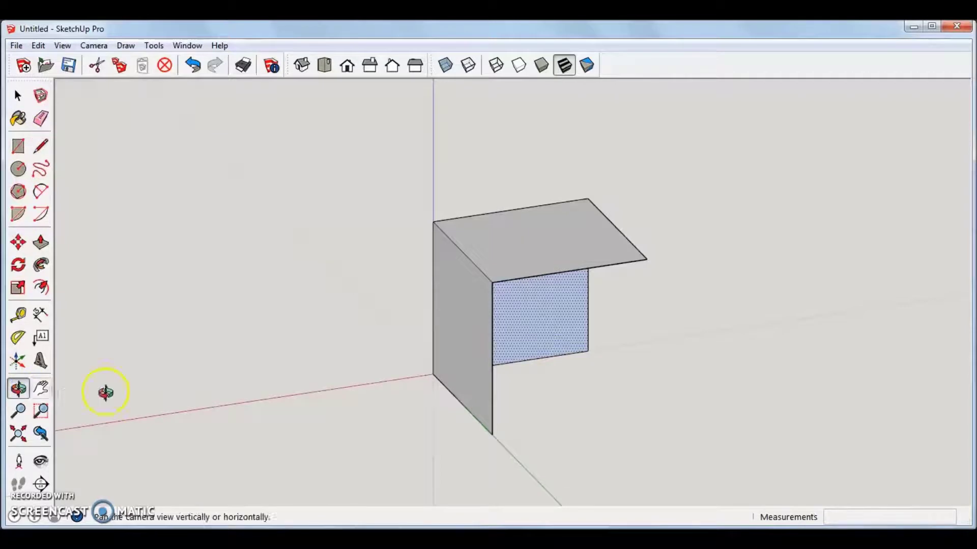
pyautogui.moveTo(406, 325); pyautogui.dragTo(385, 322)
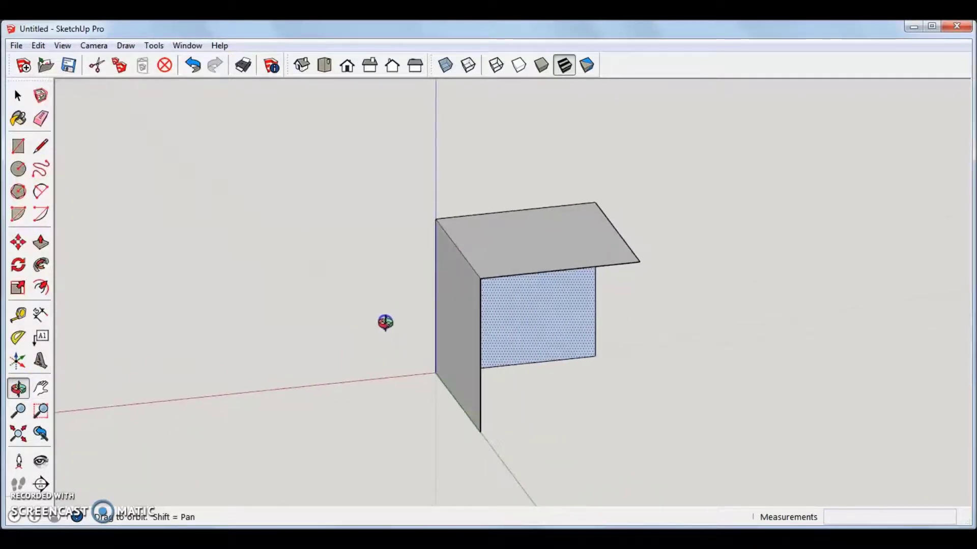
pyautogui.click(42, 390)
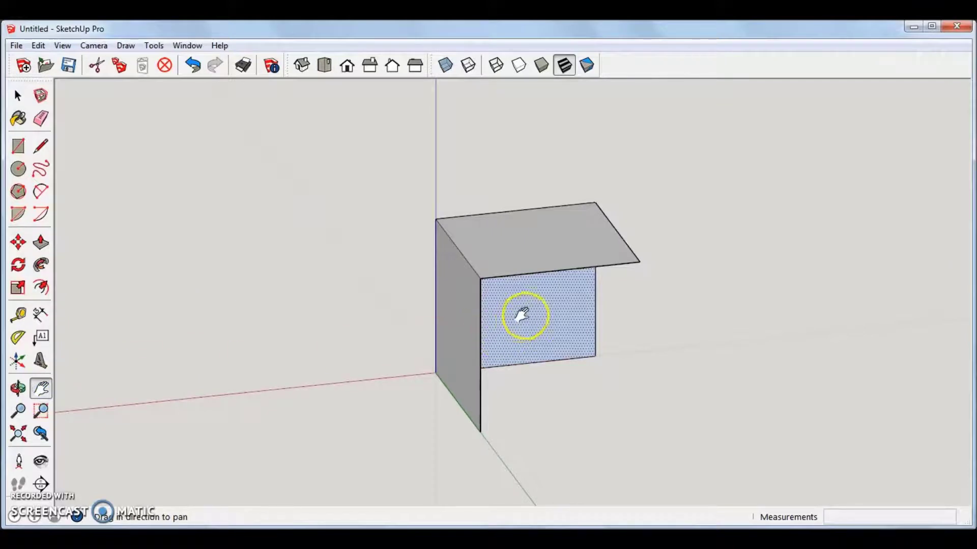
pyautogui.moveTo(523, 315)
pyautogui.mouseDown()
pyautogui.moveTo(433, 325)
pyautogui.moveTo(578, 312)
pyautogui.moveTo(505, 313)
pyautogui.mouseUp()
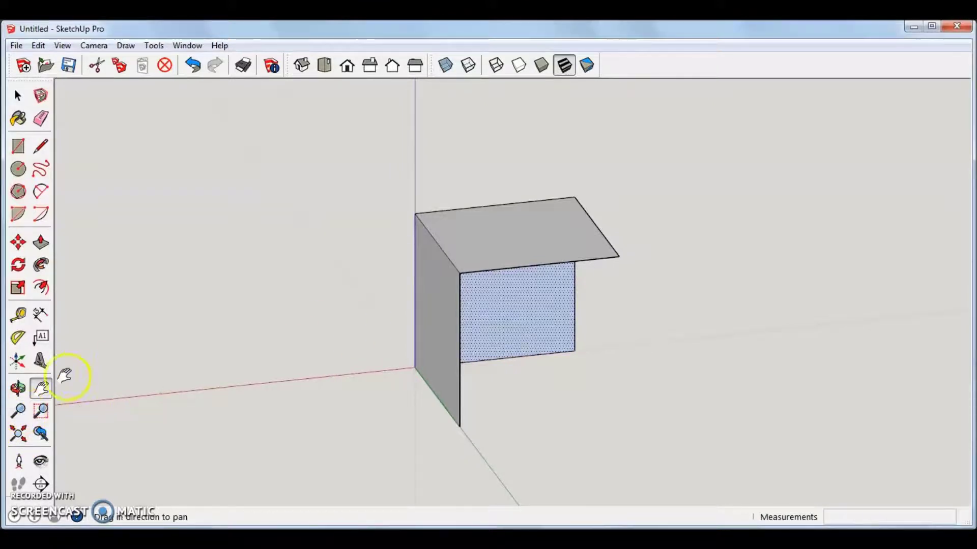
pyautogui.click(19, 410)
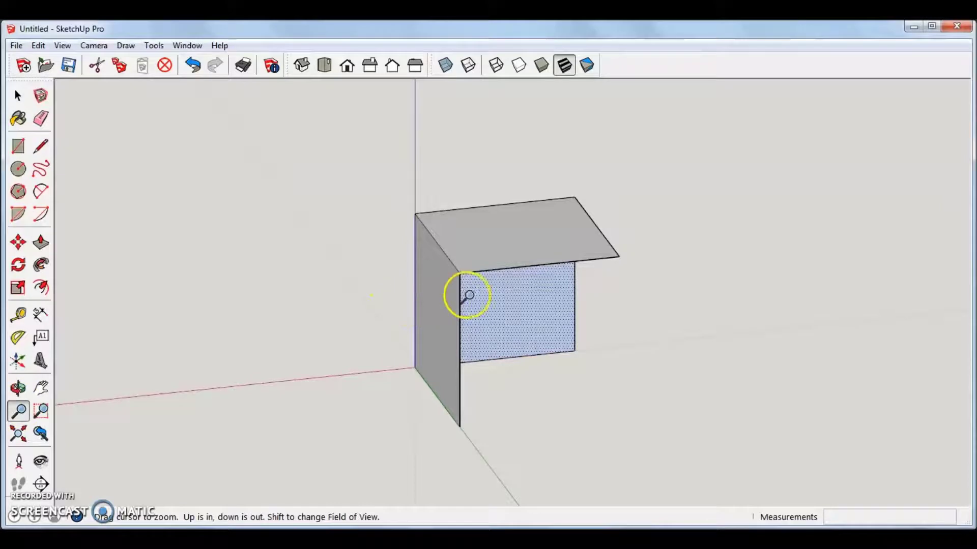
pyautogui.moveTo(447, 256); pyautogui.dragTo(246, 192)
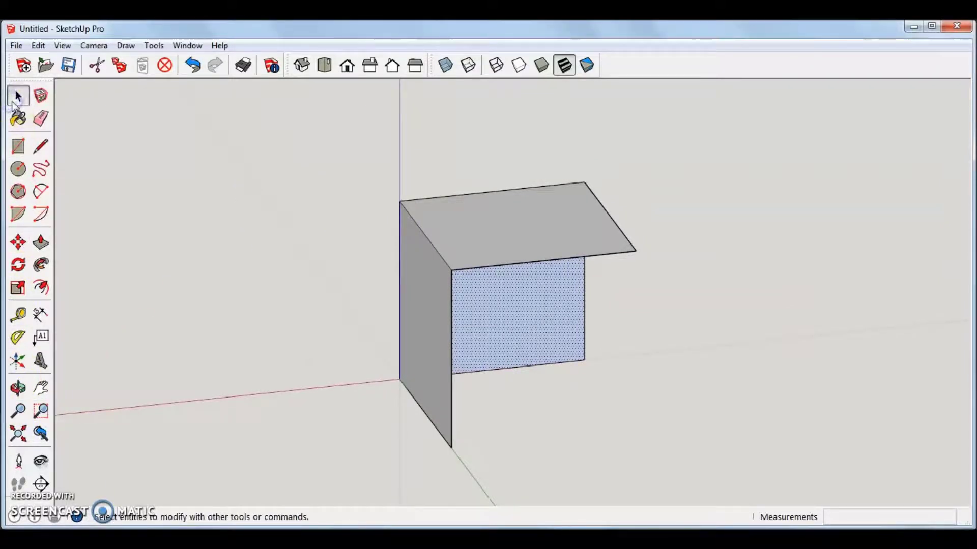
pyautogui.click(15, 102)
# - From Iso view, draw the missing right and front corner edges to create those two side faces
pyautogui.click(41, 147)
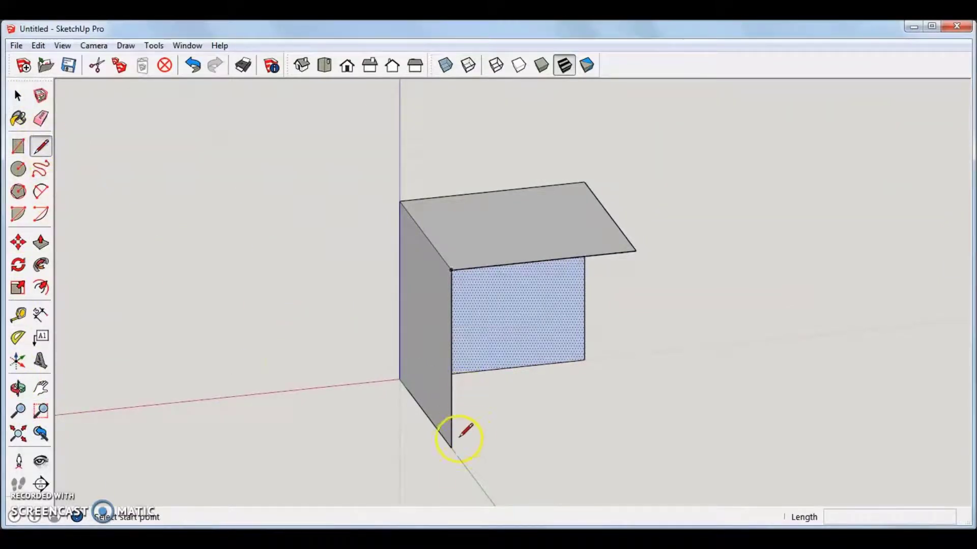
pyautogui.click(302, 64)
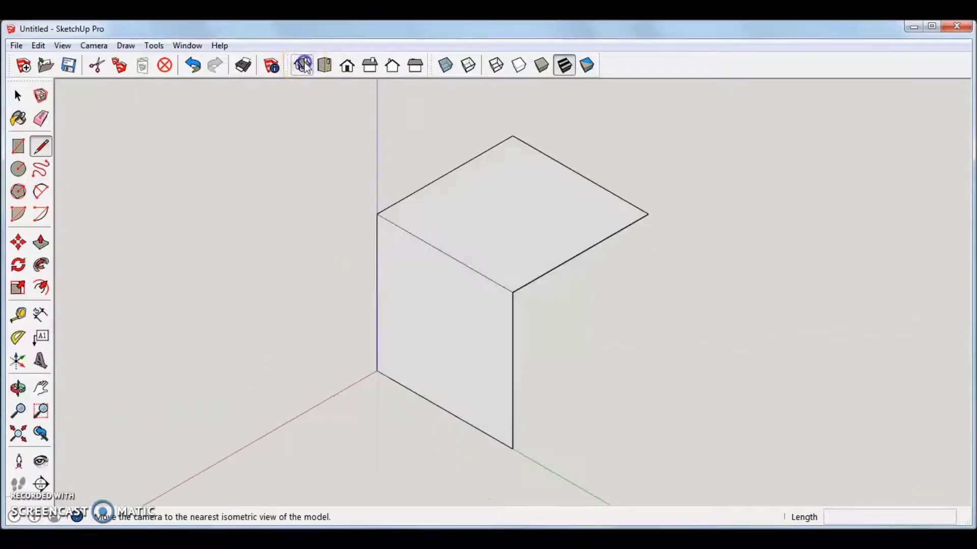
pyautogui.click(512, 448)
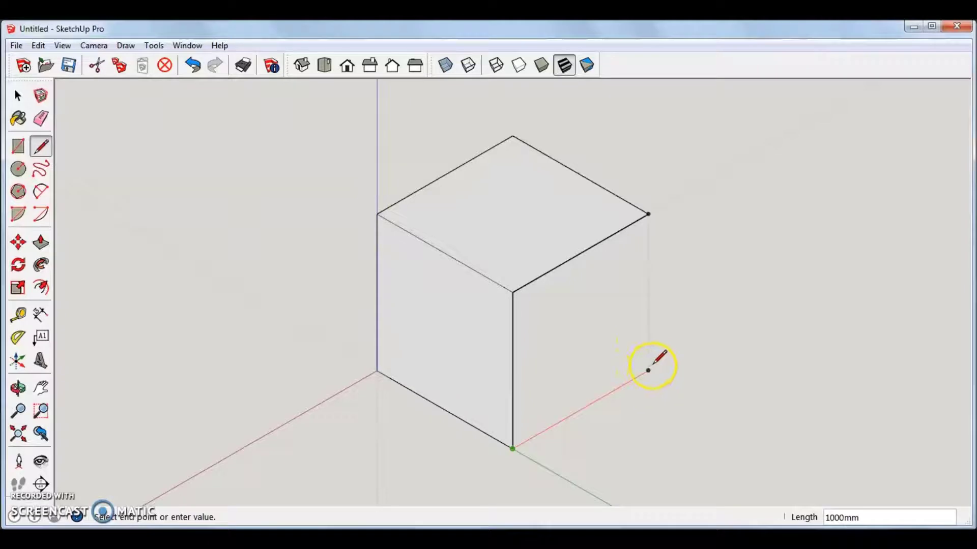
pyautogui.click(648, 213)
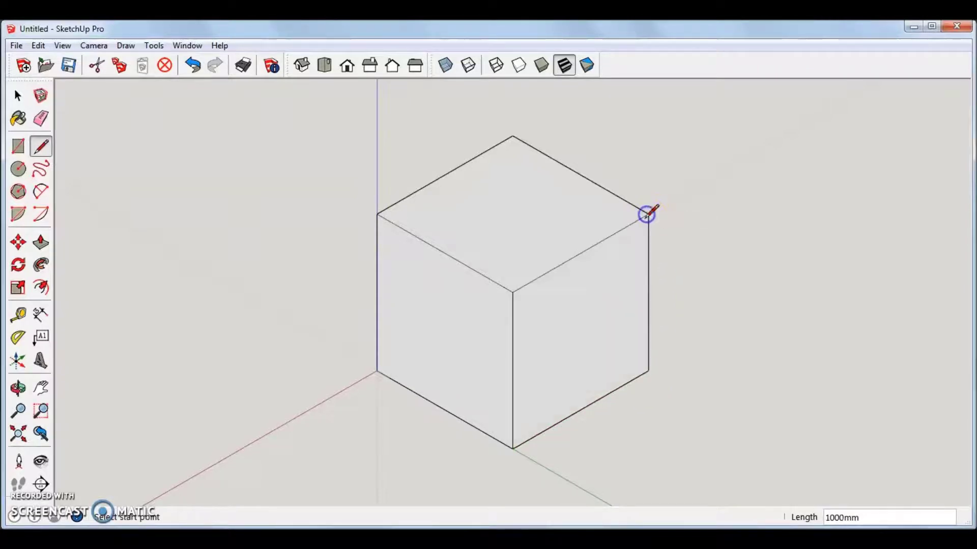
pyautogui.moveTo(643, 251); pyautogui.dragTo(188, 239, button='middle')
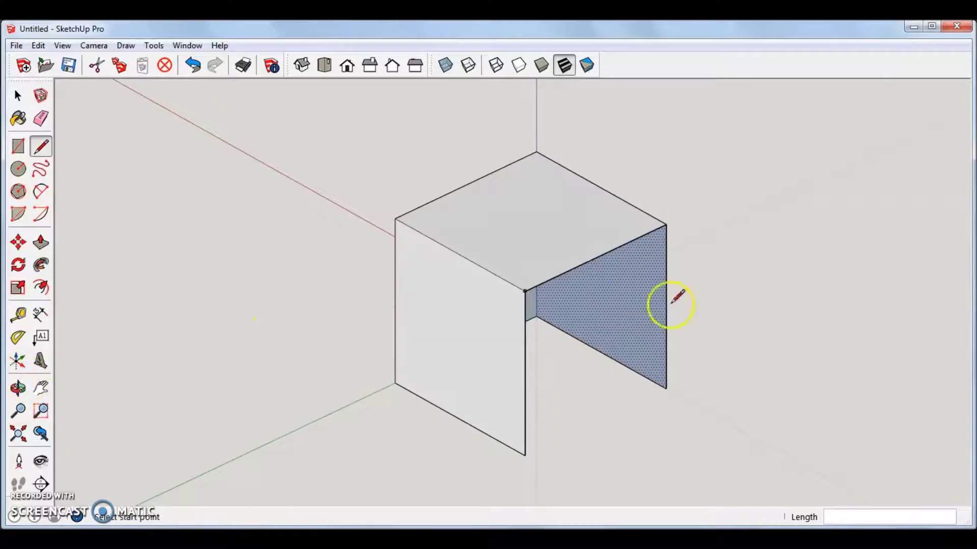
pyautogui.moveTo(676, 299)
pyautogui.mouseDown(button='middle')
pyautogui.moveTo(588, 301)
pyautogui.moveTo(666, 293)
pyautogui.mouseUp(button='middle')
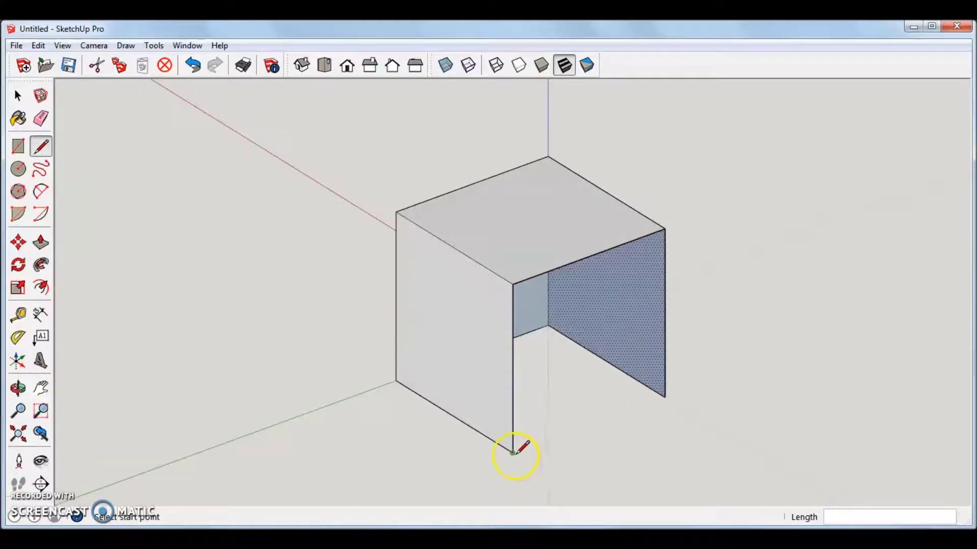
pyautogui.moveTo(513, 453); pyautogui.dragTo(660, 394)
pyautogui.click(664, 396)
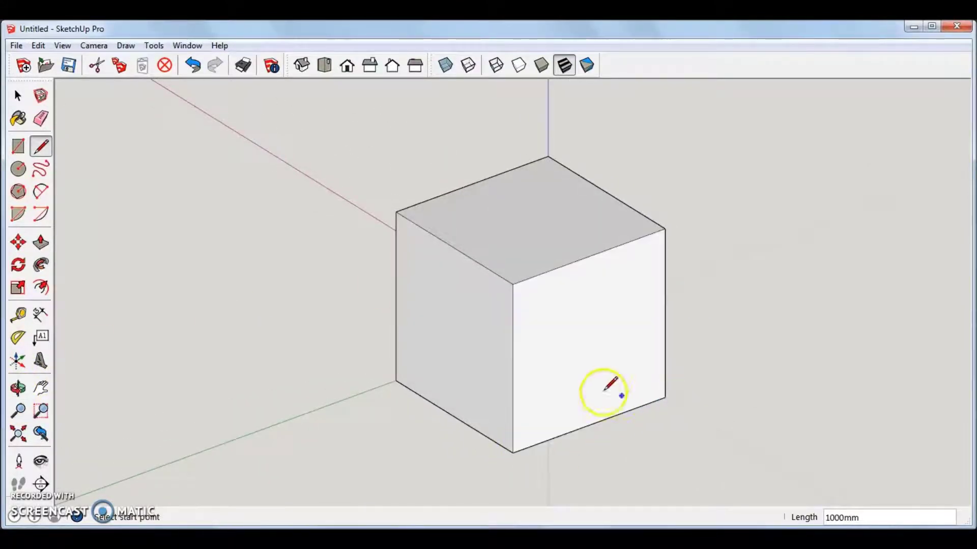
pyautogui.moveTo(602, 392); pyautogui.dragTo(545, 96, button='middle')
# - Select the box's bottom, right and top faces in turn, then return to the isometric view
pyautogui.click(19, 96)
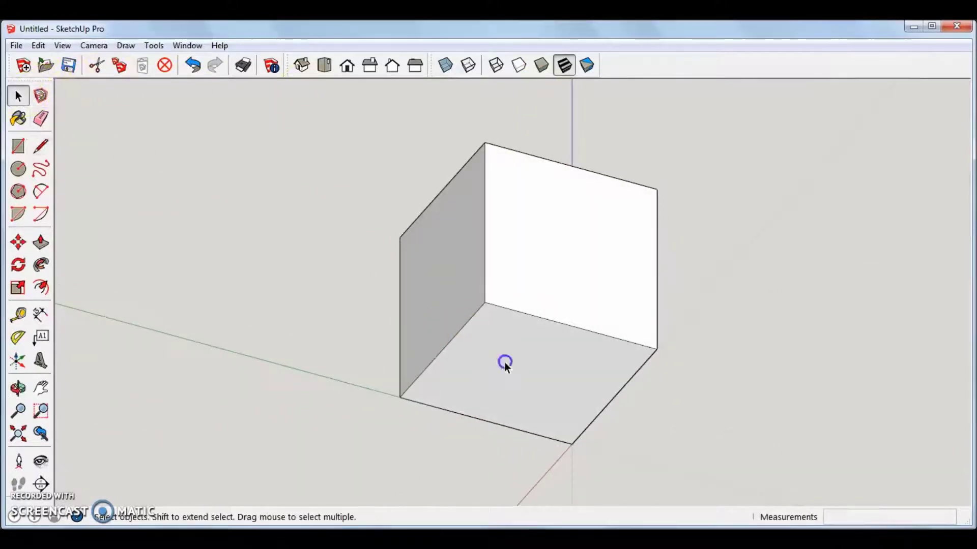
pyautogui.click(503, 364)
pyautogui.click(529, 253)
pyautogui.moveTo(530, 253); pyautogui.dragTo(371, 292, button='middle')
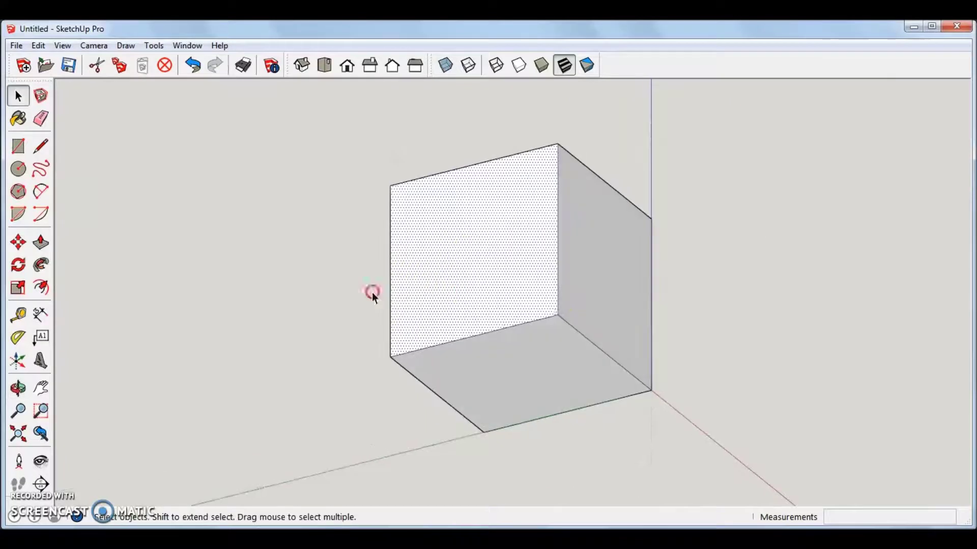
pyautogui.moveTo(616, 281); pyautogui.dragTo(697, 361, button='middle')
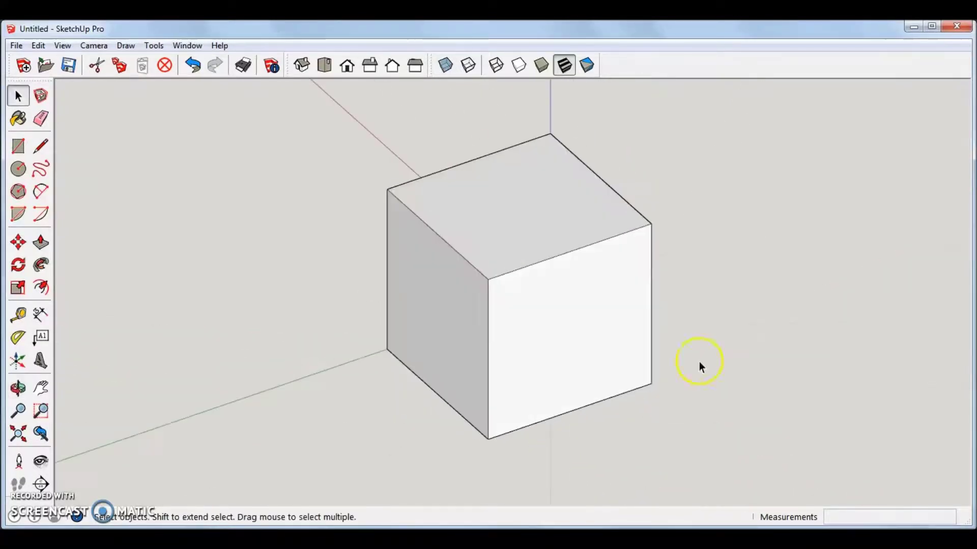
pyautogui.click(509, 215)
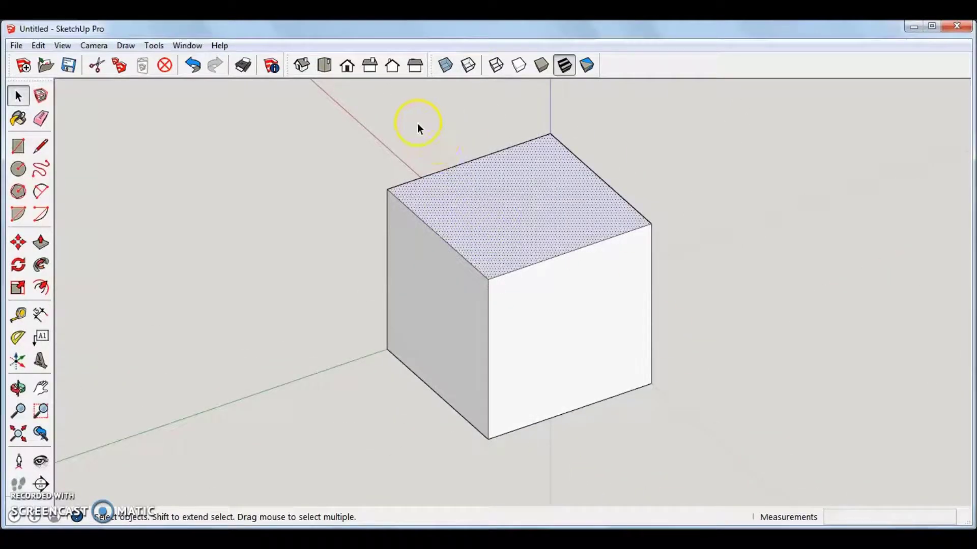
pyautogui.click(303, 67)
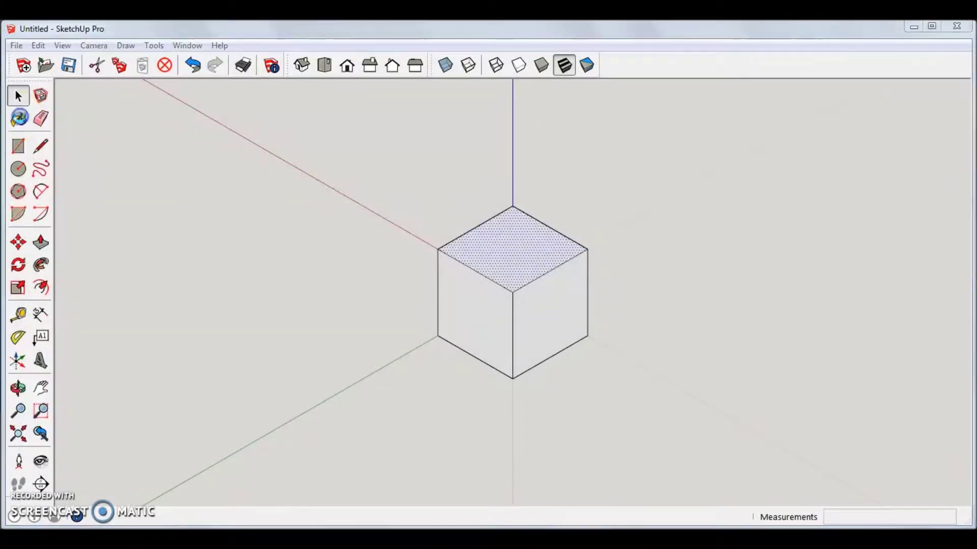
pyautogui.press('b')
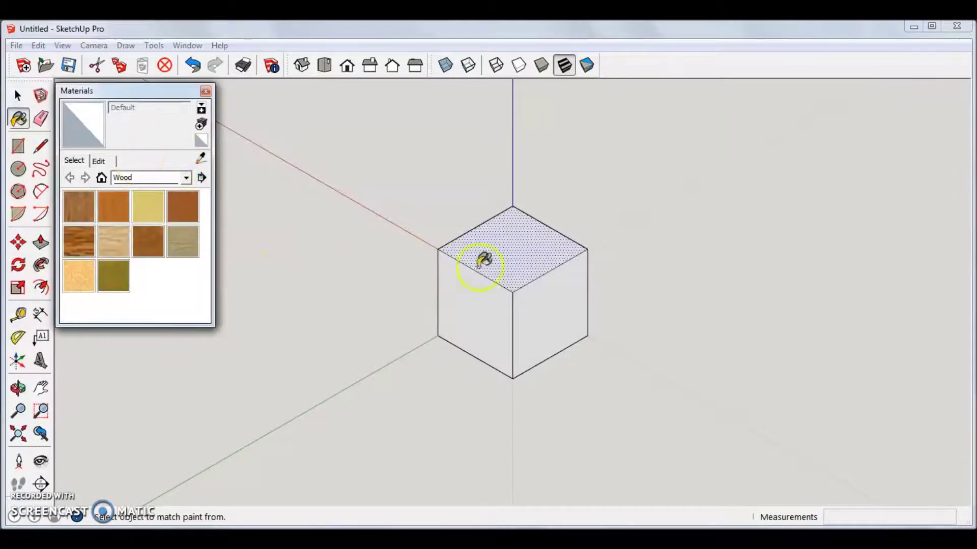
# - Select the left face and pick Wood_OSB from the Wood materials collection
pyautogui.press('space')
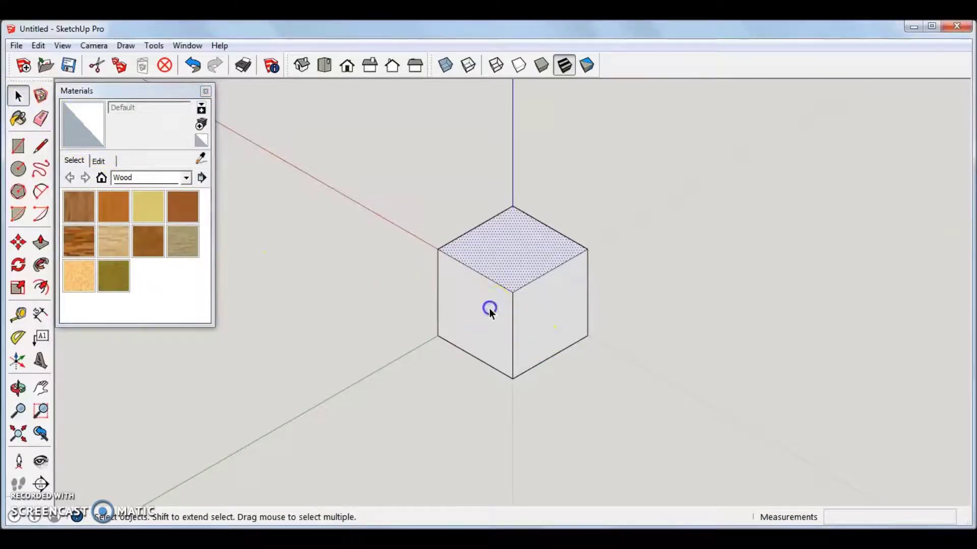
pyautogui.click(490, 310)
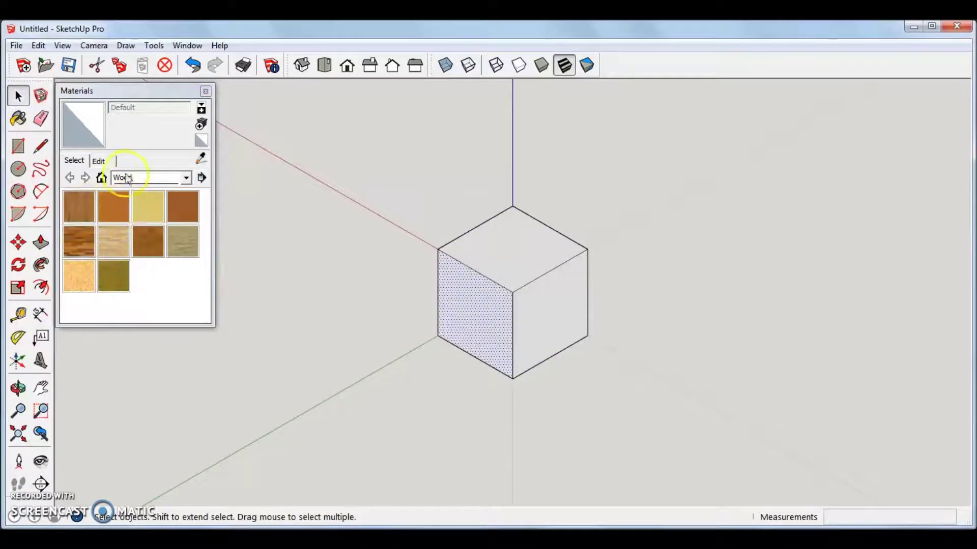
pyautogui.click(99, 162)
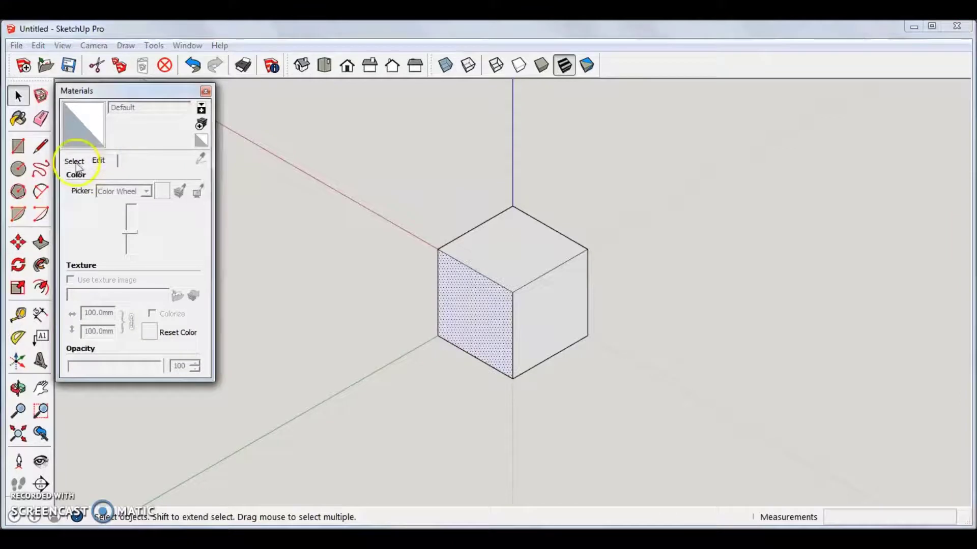
pyautogui.click(76, 162)
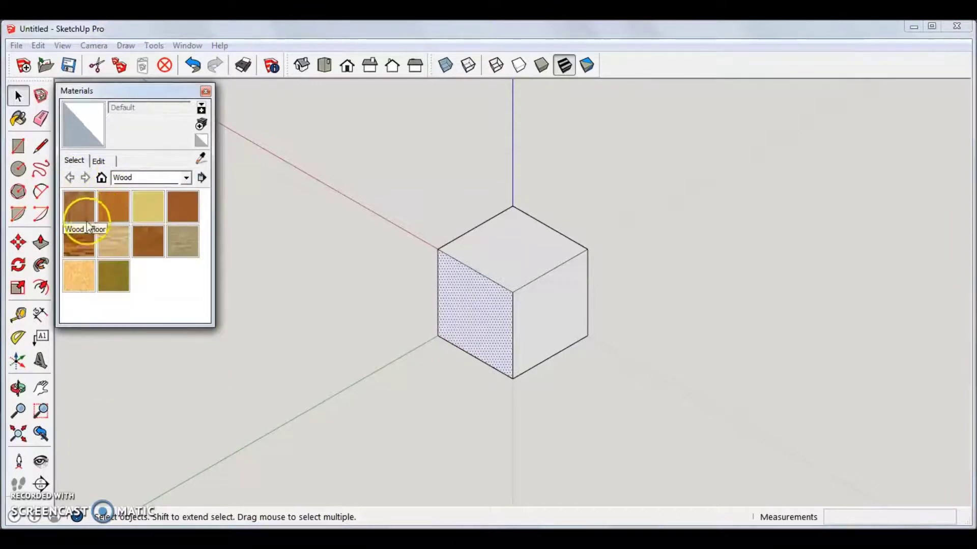
pyautogui.click(82, 277)
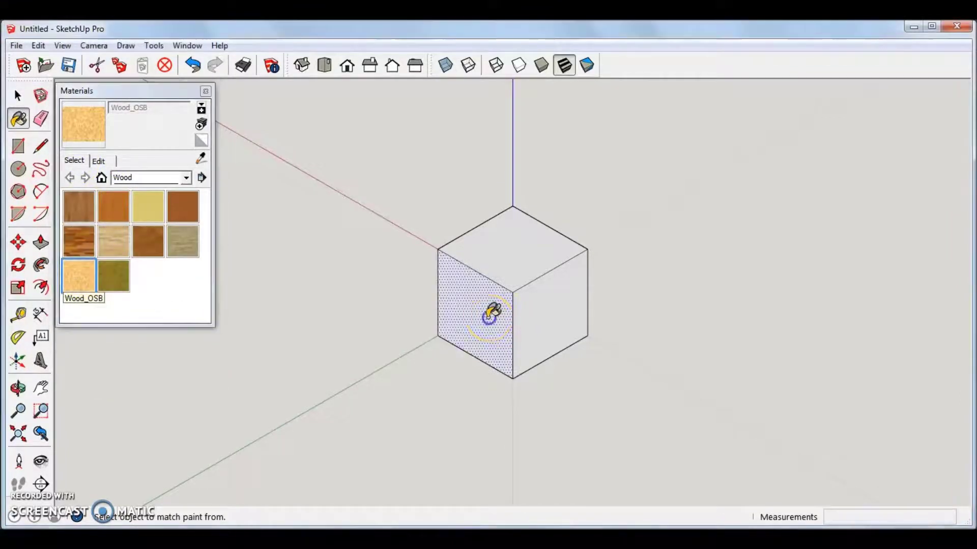
# - Paint the left, top, right and other grey side faces with Wood_OSB
pyautogui.click(491, 312)
pyautogui.click(505, 267)
pyautogui.click(560, 312)
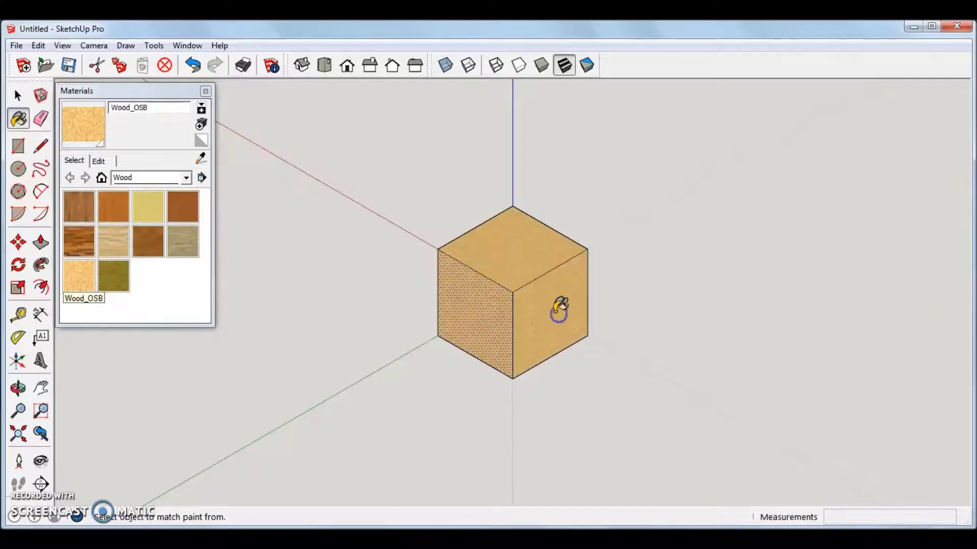
pyautogui.moveTo(560, 312); pyautogui.dragTo(206, 339, button='middle')
pyautogui.click(571, 312)
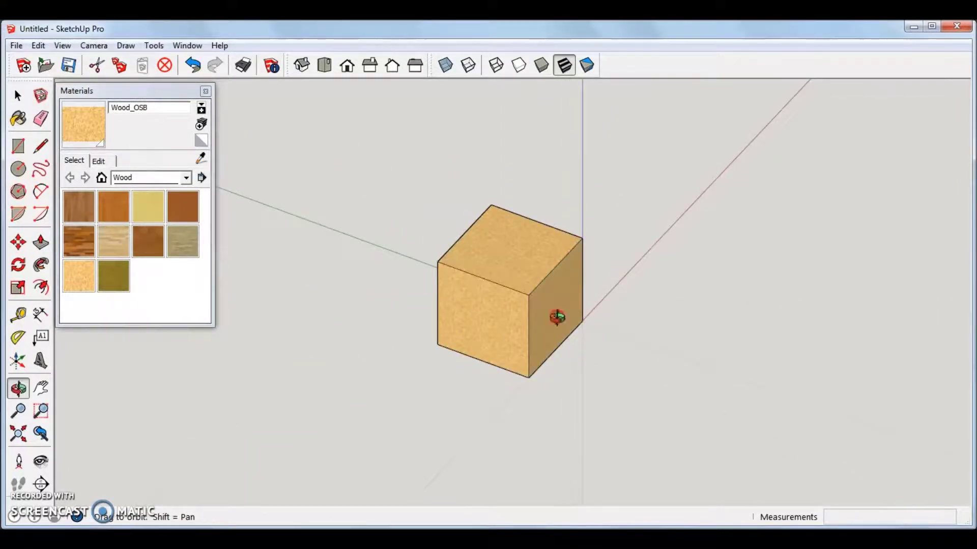
pyautogui.moveTo(556, 318); pyautogui.dragTo(152, 340, button='middle')
pyautogui.click(566, 313)
# - Paint the bottom face with Wood_OSB, return to Iso view, and close the Materials panel
pyautogui.moveTo(530, 410)
pyautogui.mouseDown(button='middle')
pyautogui.moveTo(506, 109)
pyautogui.moveTo(514, 148)
pyautogui.mouseUp(button='middle')
pyautogui.click(554, 328)
pyautogui.moveTo(554, 328)
pyautogui.mouseDown(button='middle')
pyautogui.moveTo(399, 277)
pyautogui.moveTo(447, 182)
pyautogui.mouseUp(button='middle')
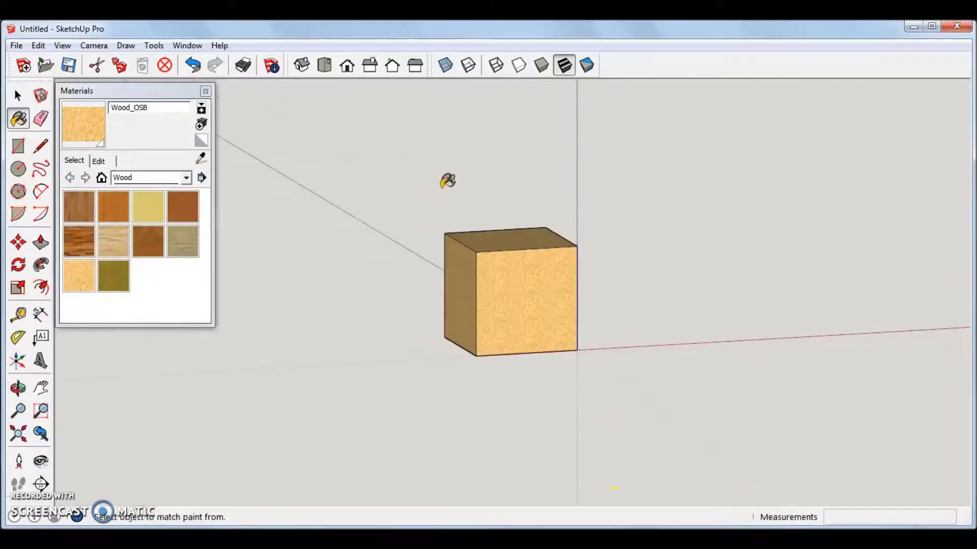
pyautogui.click(301, 65)
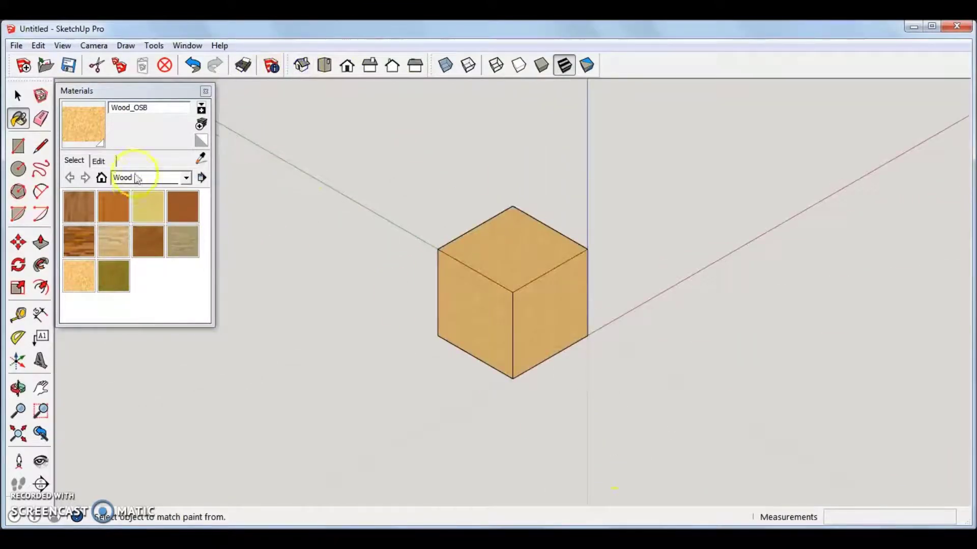
pyautogui.click(204, 91)
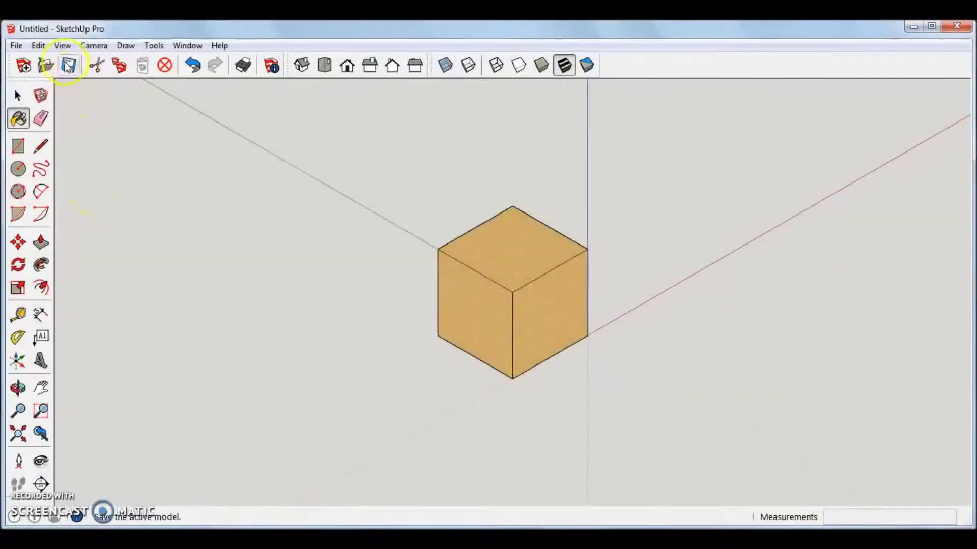
# - Switch the camera to Perspective, zoom in and orbit, then snap back to Iso view
pyautogui.click(62, 45)
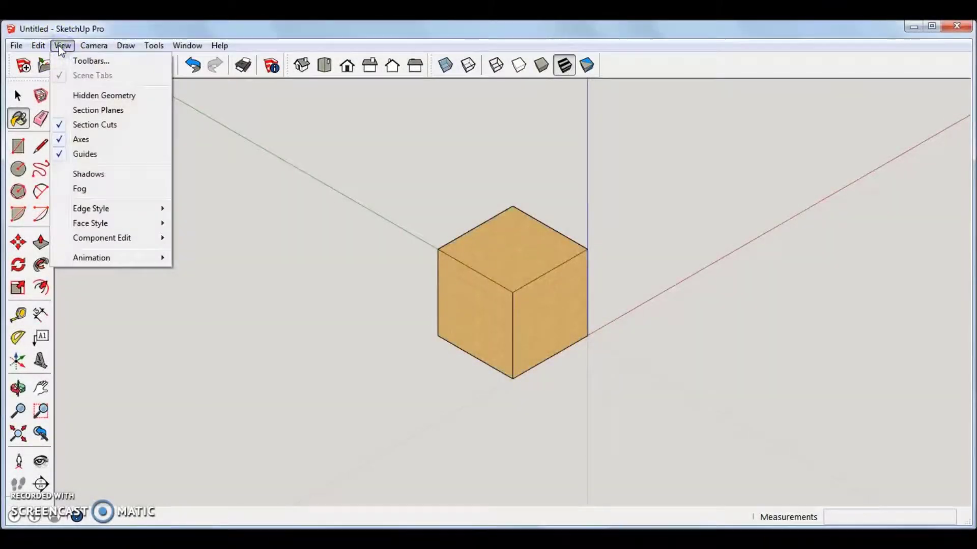
pyautogui.click(94, 47)
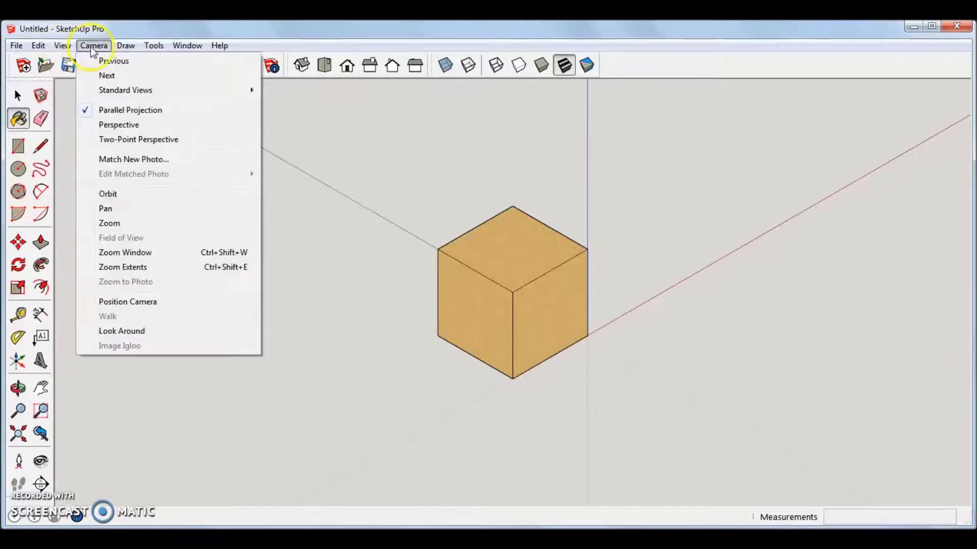
pyautogui.click(111, 125)
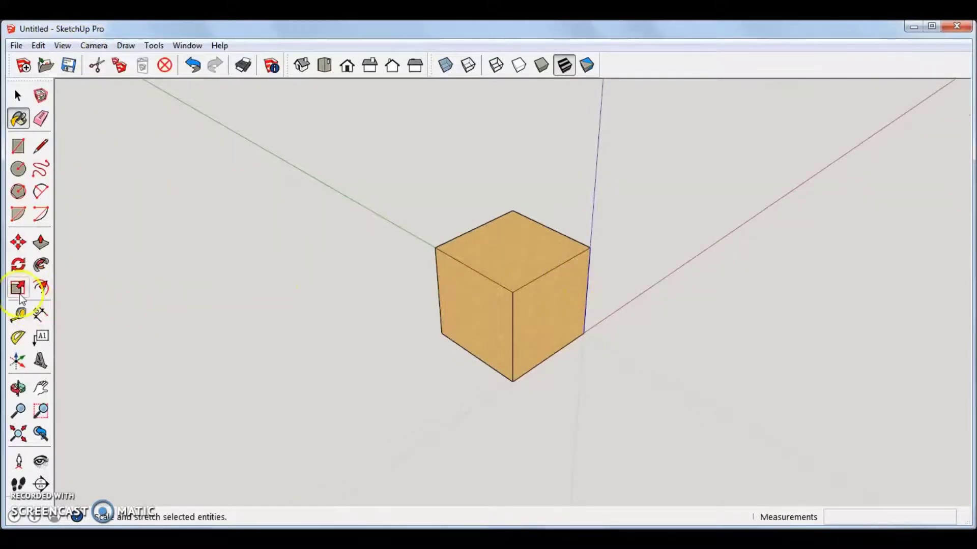
pyautogui.click(18, 96)
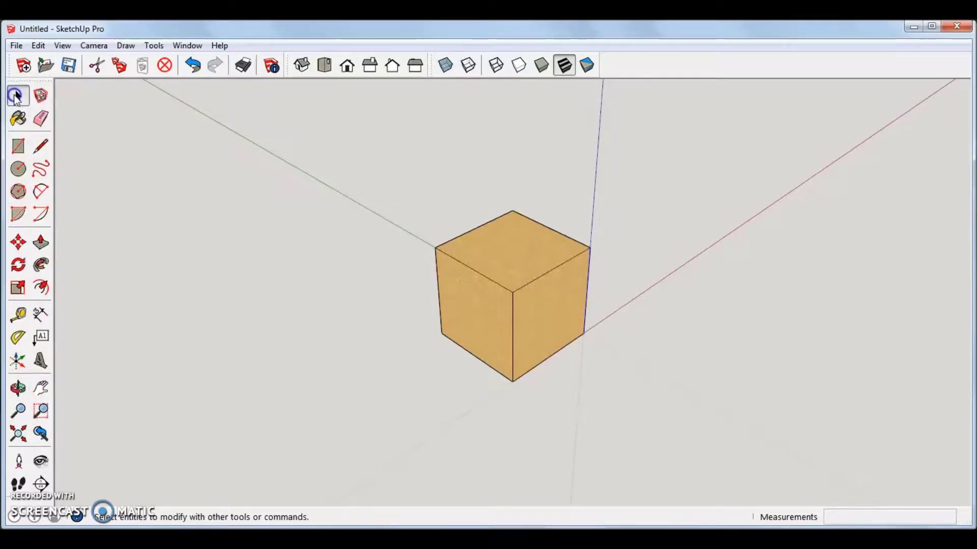
pyautogui.click(19, 410)
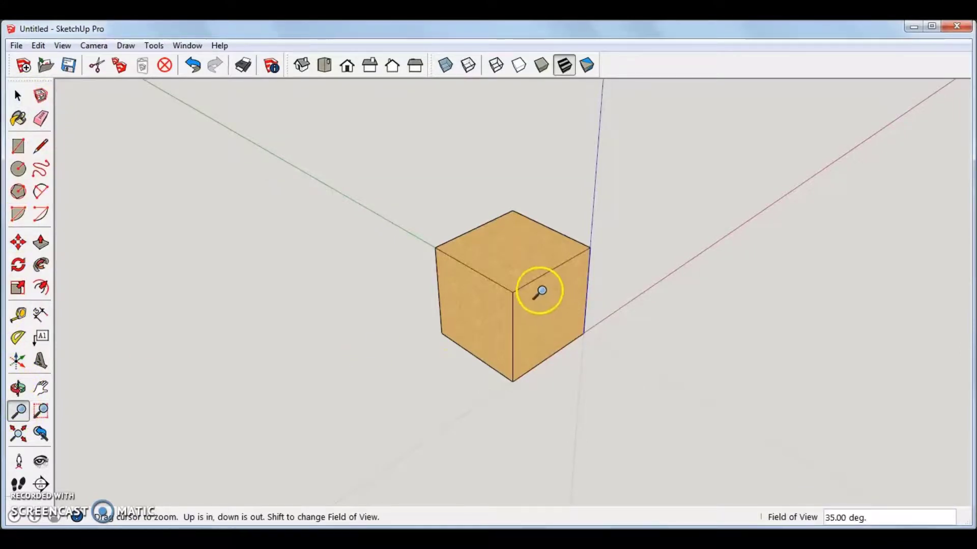
pyautogui.scroll(4, 541, 291)
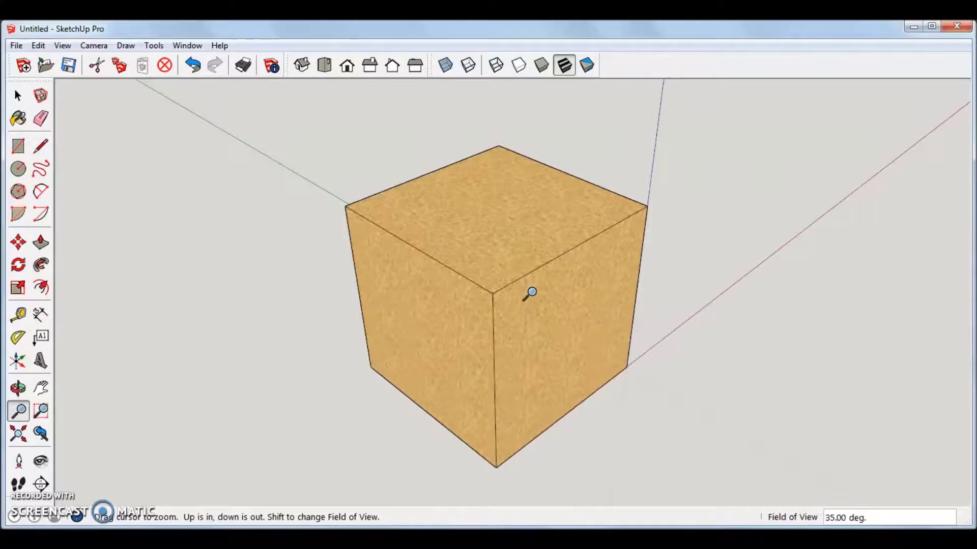
pyautogui.moveTo(541, 295); pyautogui.dragTo(476, 320, button='middle')
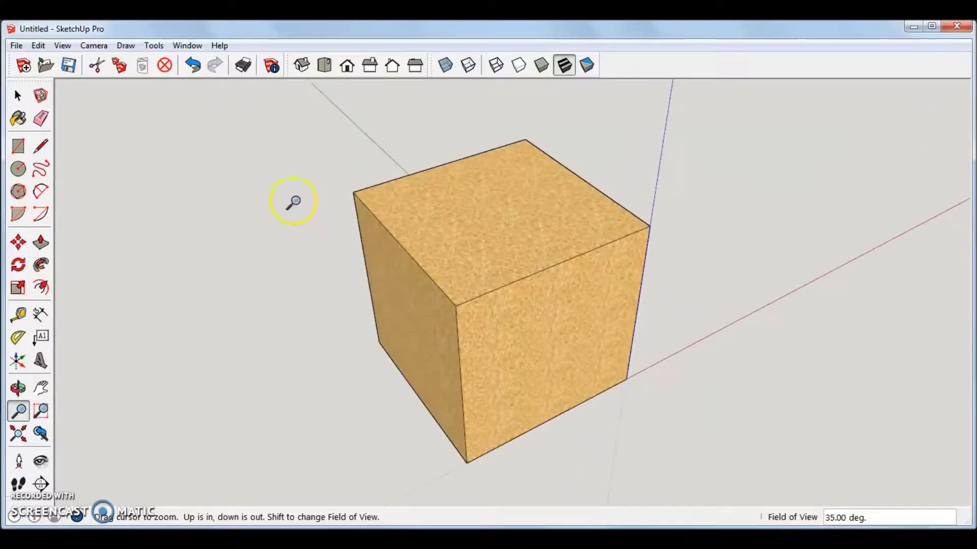
pyautogui.click(301, 64)
# - Return the camera to Parallel Projection, briefly retrying Perspective before settling on Parallel
pyautogui.click(94, 46)
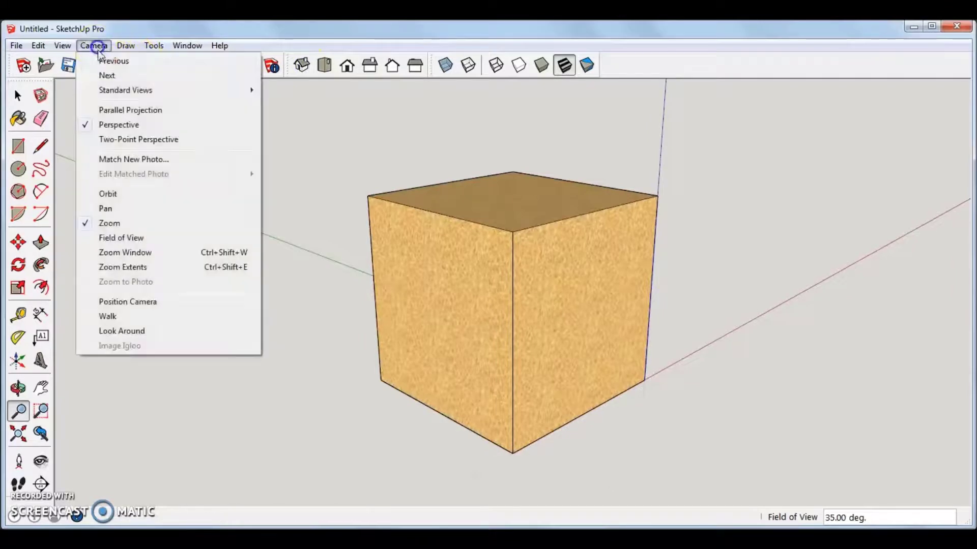
pyautogui.click(88, 111)
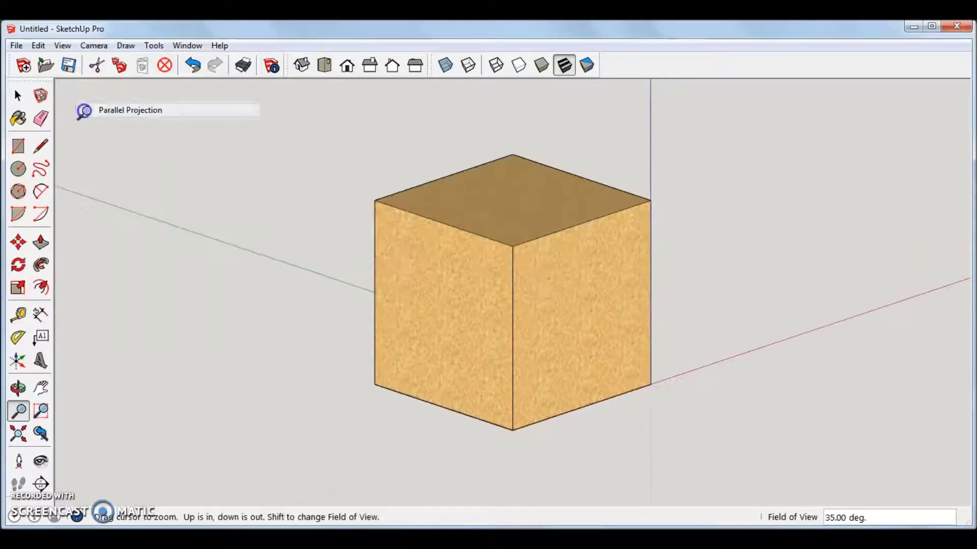
pyautogui.moveTo(351, 184); pyautogui.dragTo(458, 325, button='middle')
pyautogui.press('z')
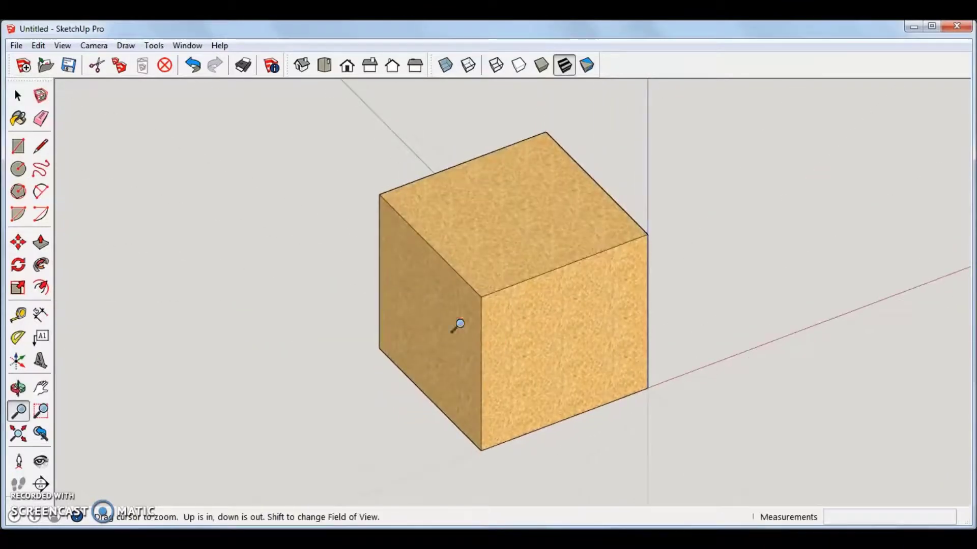
pyautogui.click(94, 46)
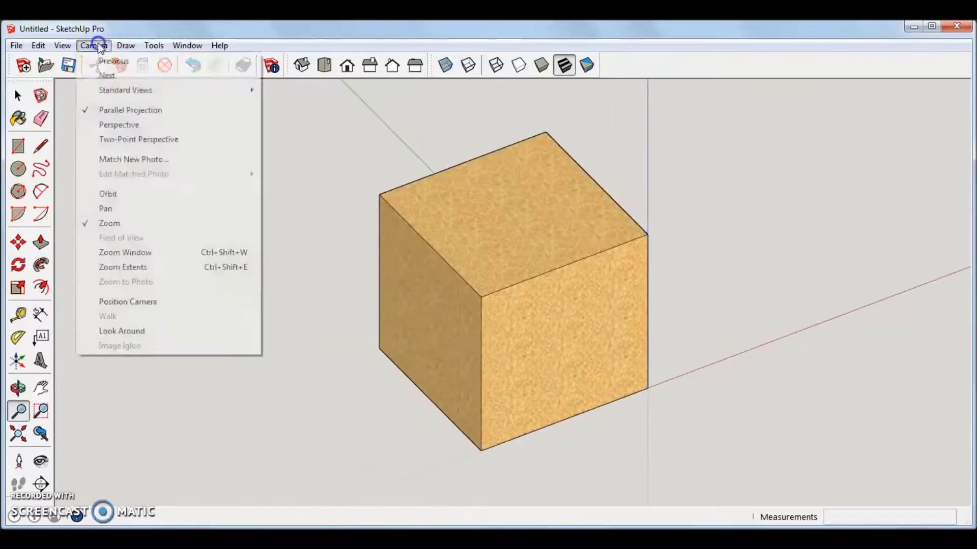
pyautogui.click(88, 124)
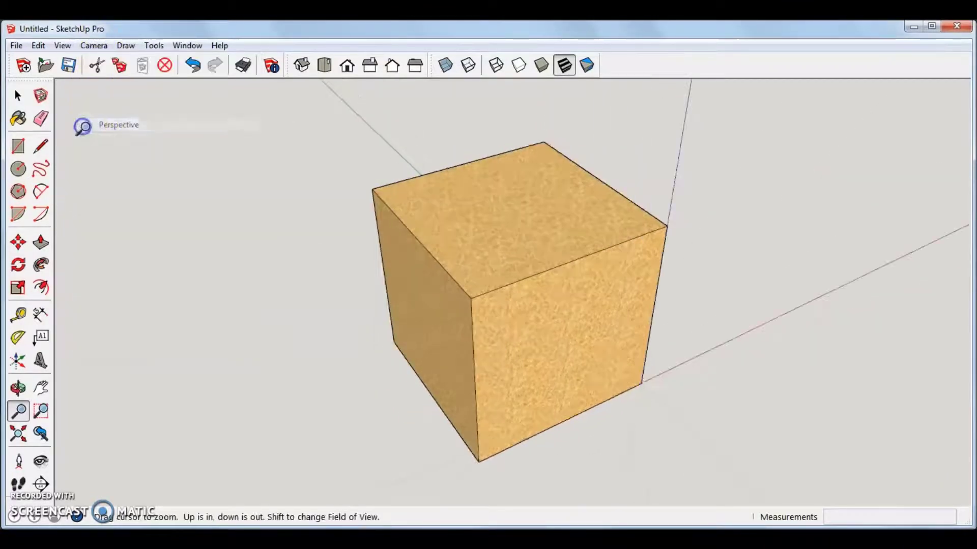
pyautogui.click(94, 46)
pyautogui.click(85, 111)
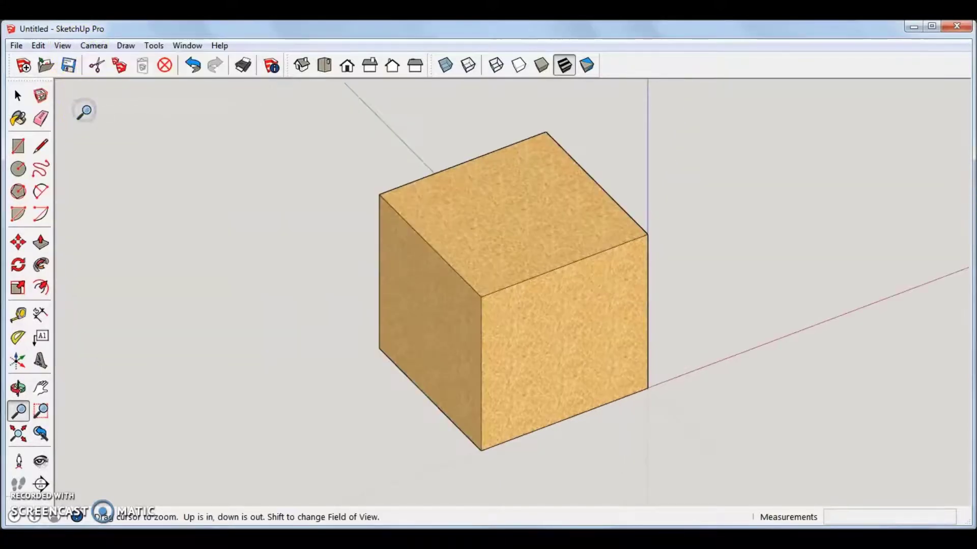
# - Reset to Iso view and window-select the entire wood cube
pyautogui.moveTo(506, 285); pyautogui.dragTo(506, 316)
pyautogui.press('space')
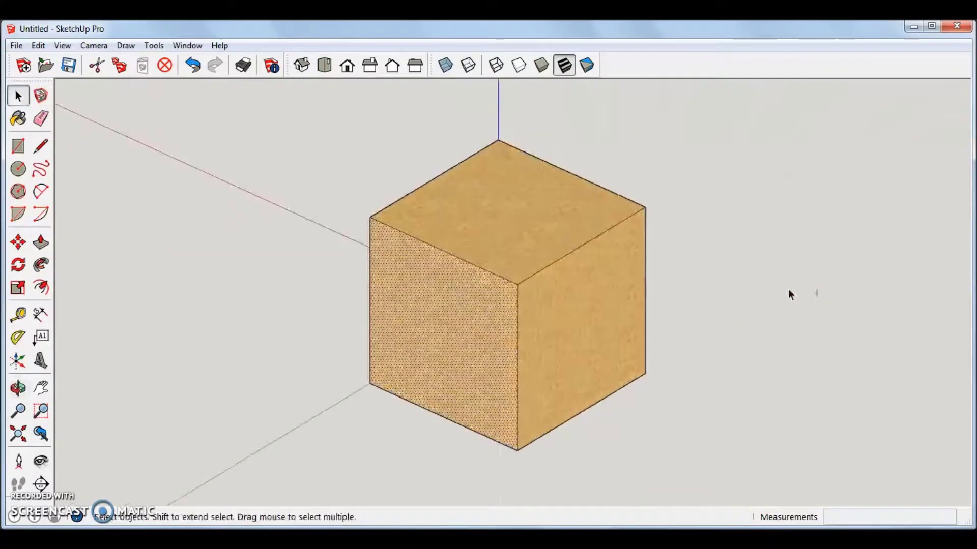
pyautogui.press('o')
pyautogui.moveTo(791, 292); pyautogui.dragTo(396, 360)
pyautogui.moveTo(396, 361); pyautogui.dragTo(490, 351, button='middle')
pyautogui.moveTo(374, 237); pyautogui.dragTo(572, 414, button='middle')
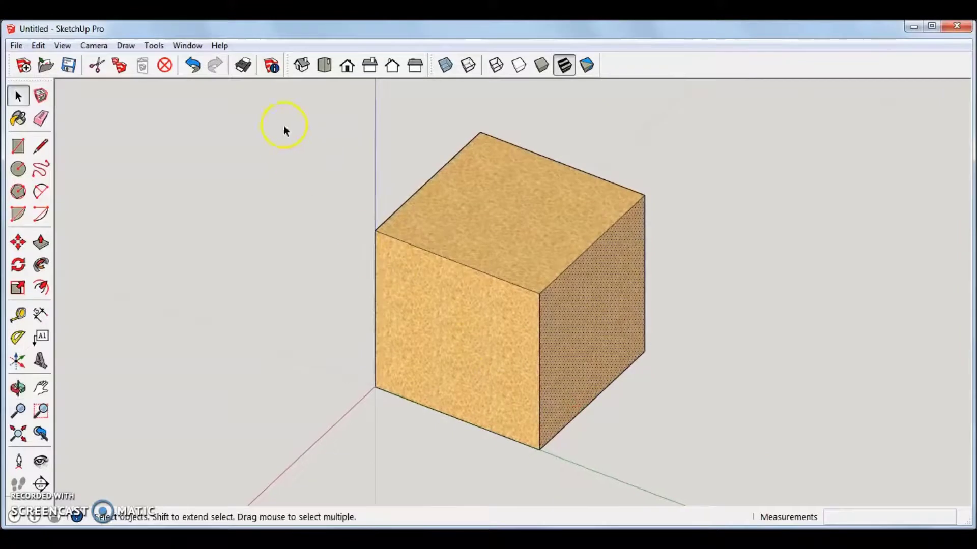
pyautogui.click(302, 65)
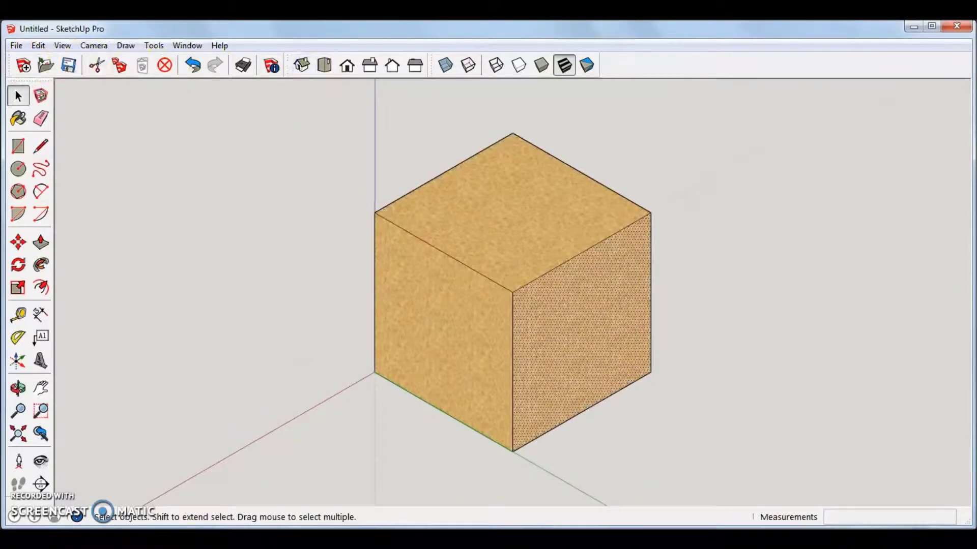
pyautogui.click(234, 249)
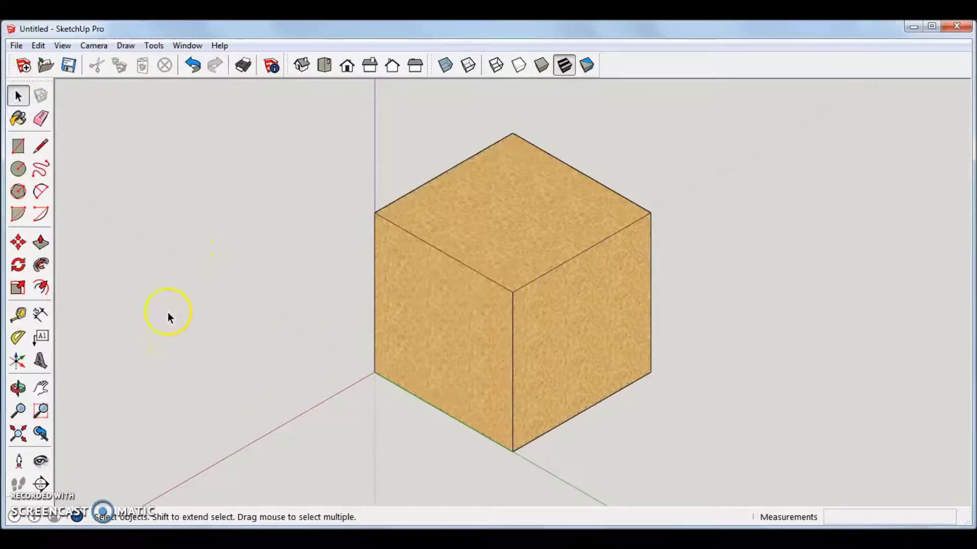
pyautogui.moveTo(272, 97)
pyautogui.mouseDown()
pyautogui.moveTo(534, 377)
pyautogui.moveTo(781, 496)
pyautogui.mouseUp()
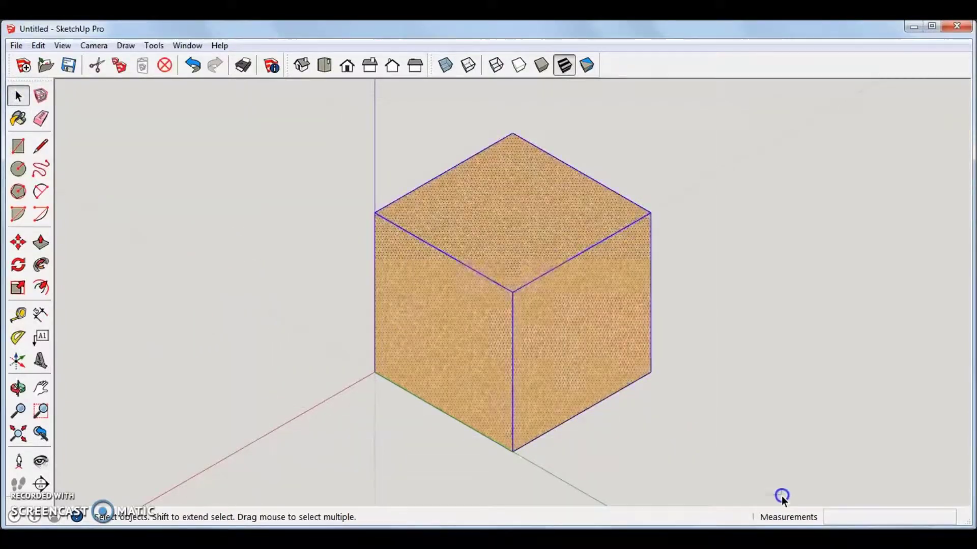
# - Turn the selected cube into a group with Edit > Make Group
pyautogui.press('o')
pyautogui.moveTo(508, 300); pyautogui.dragTo(497, 370)
pyautogui.press('space')
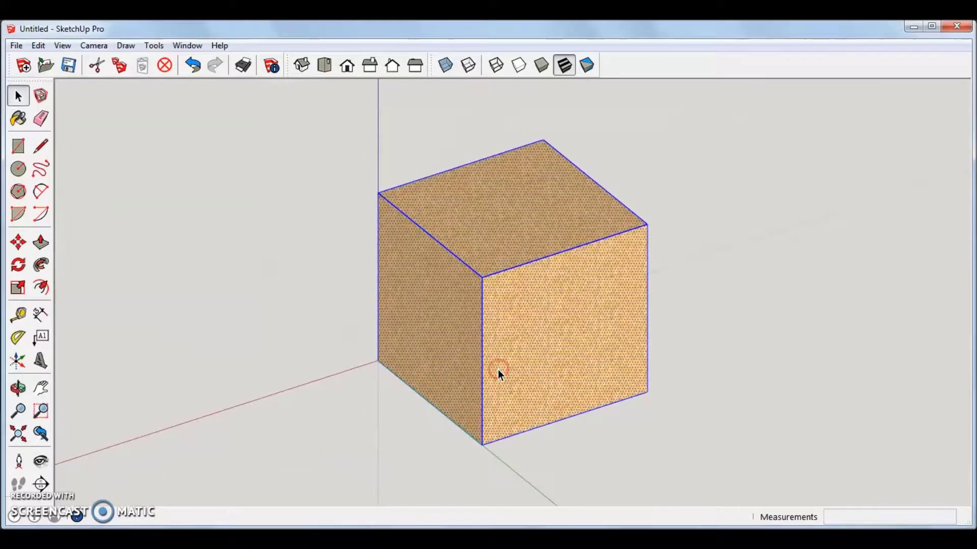
pyautogui.click(38, 46)
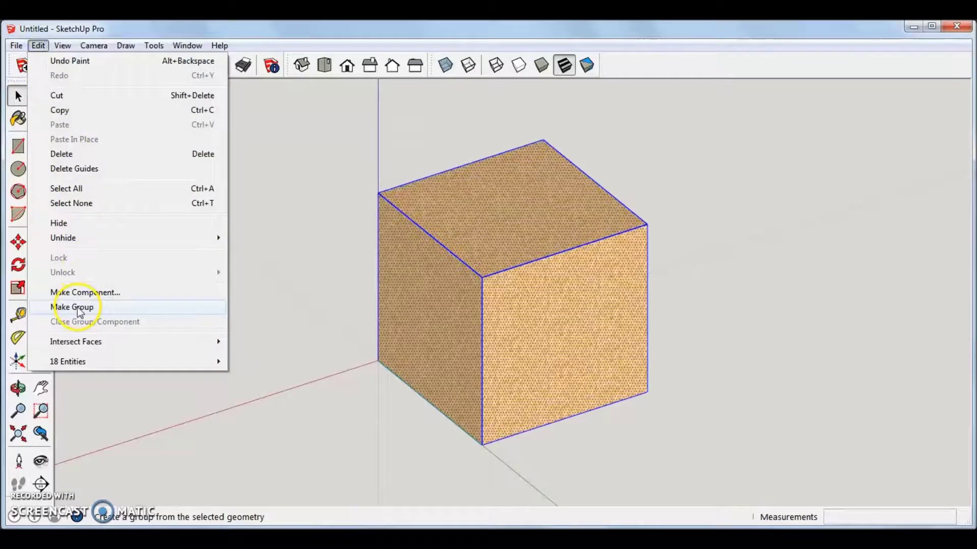
pyautogui.click(77, 307)
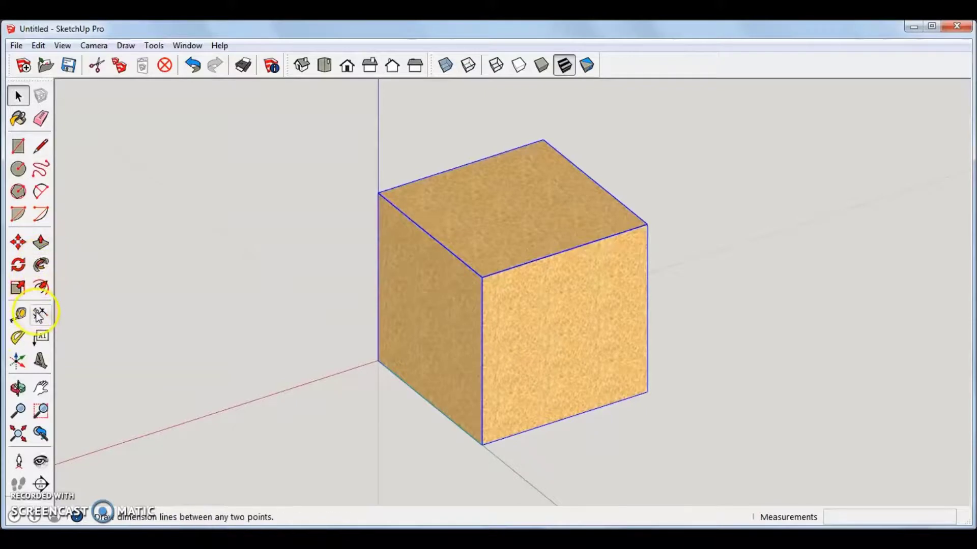
# - Dimension the cube's upper-left edge at 1000mm, then pick the cube with Scale to show its grips
pyautogui.click(18, 288)
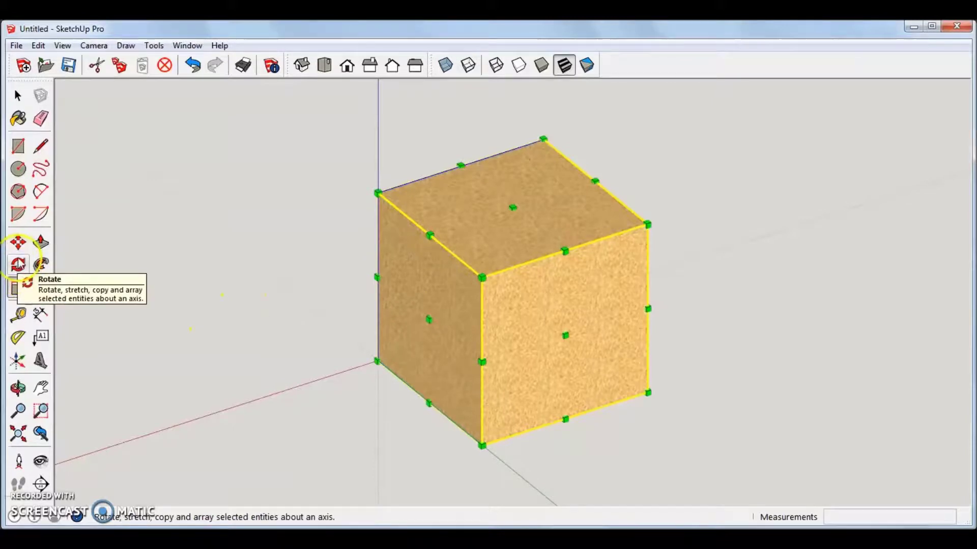
pyautogui.click(20, 100)
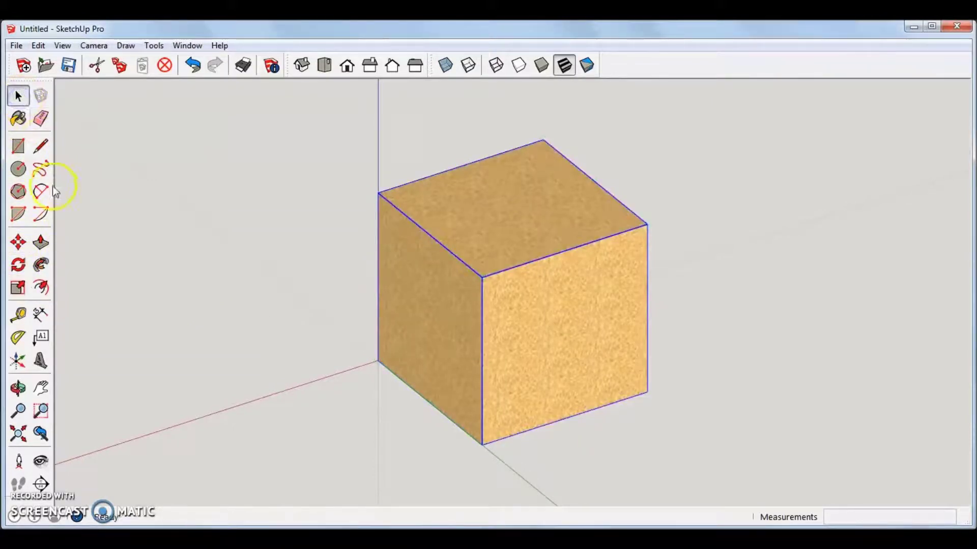
pyautogui.click(40, 314)
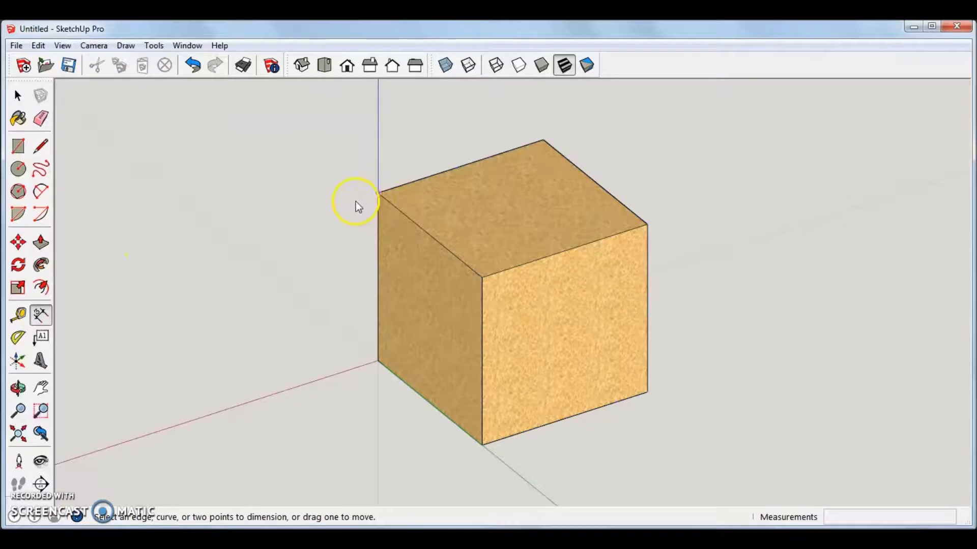
pyautogui.click(379, 194)
pyautogui.click(483, 277)
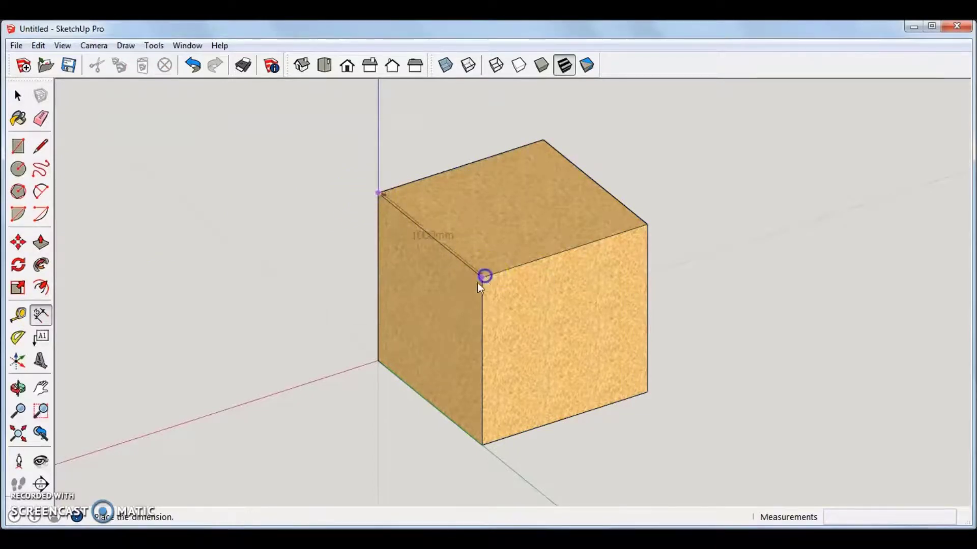
pyautogui.click(368, 348)
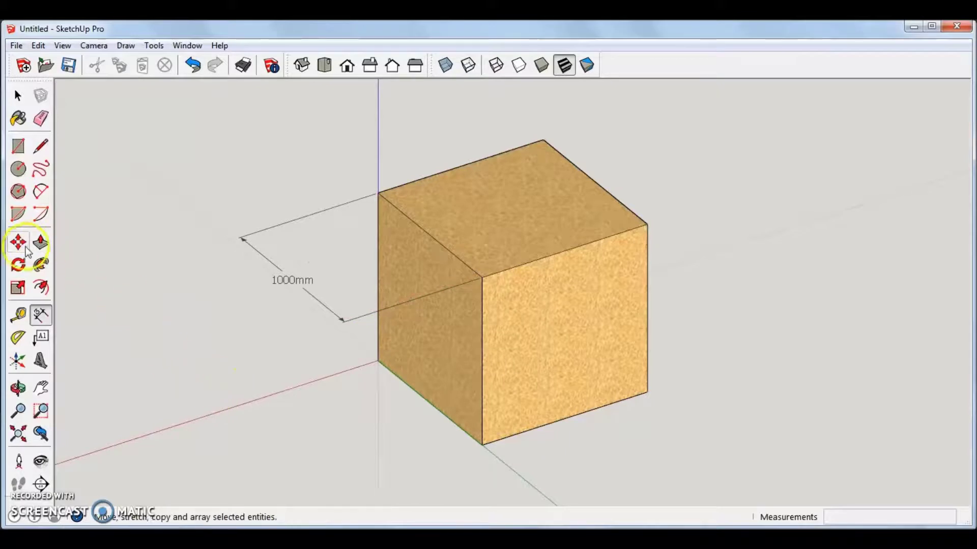
pyautogui.click(18, 287)
pyautogui.click(477, 256)
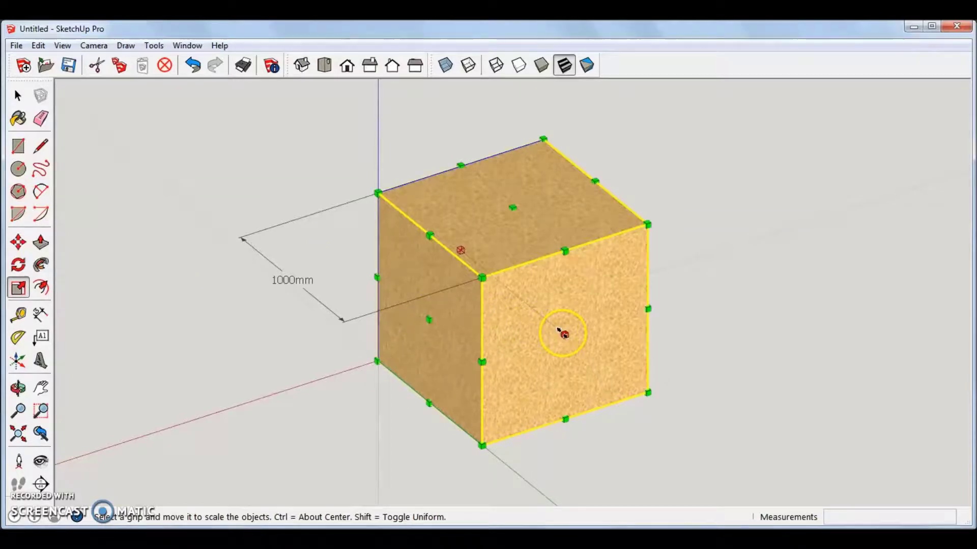
# - Try the face-style display modes, ending with X-ray see-through faces
pyautogui.click(446, 66)
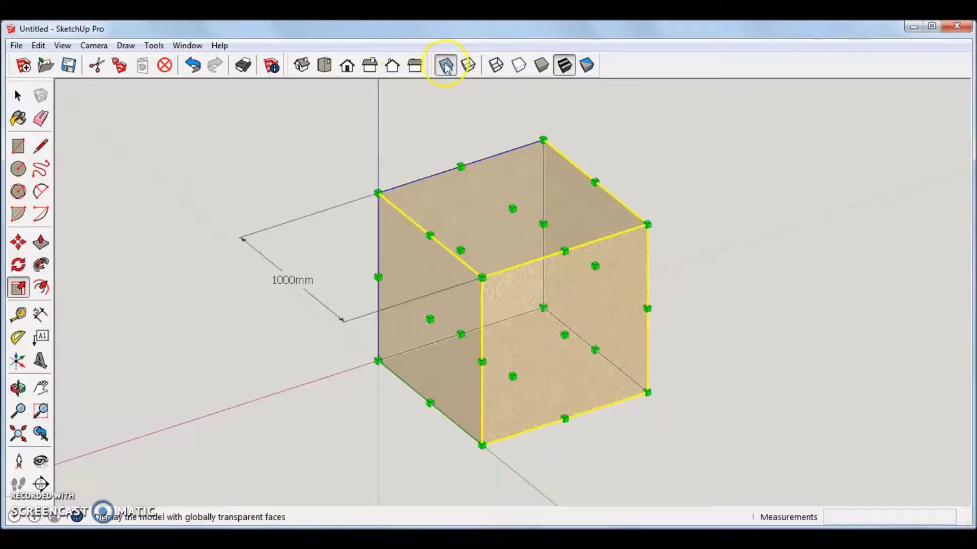
pyautogui.click(468, 65)
pyautogui.click(495, 66)
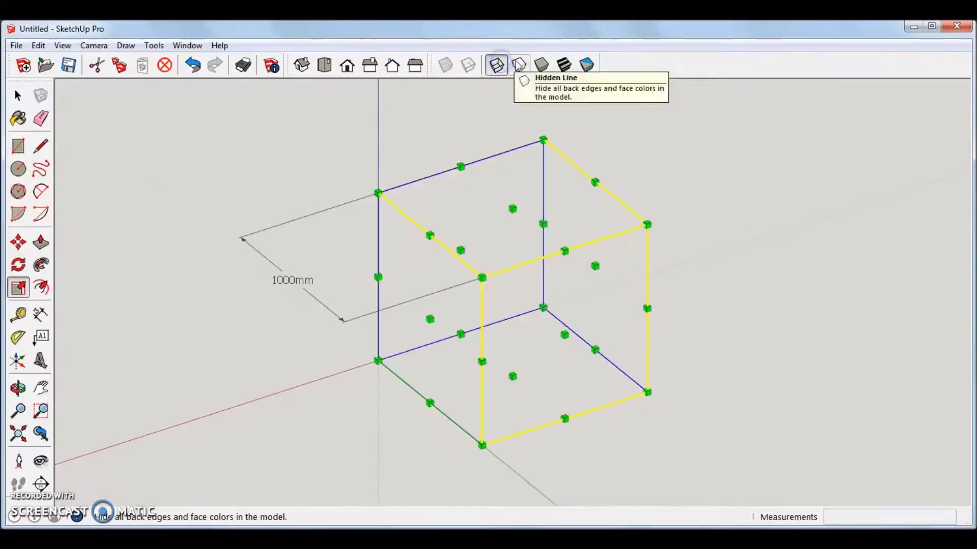
pyautogui.click(543, 66)
pyautogui.click(563, 66)
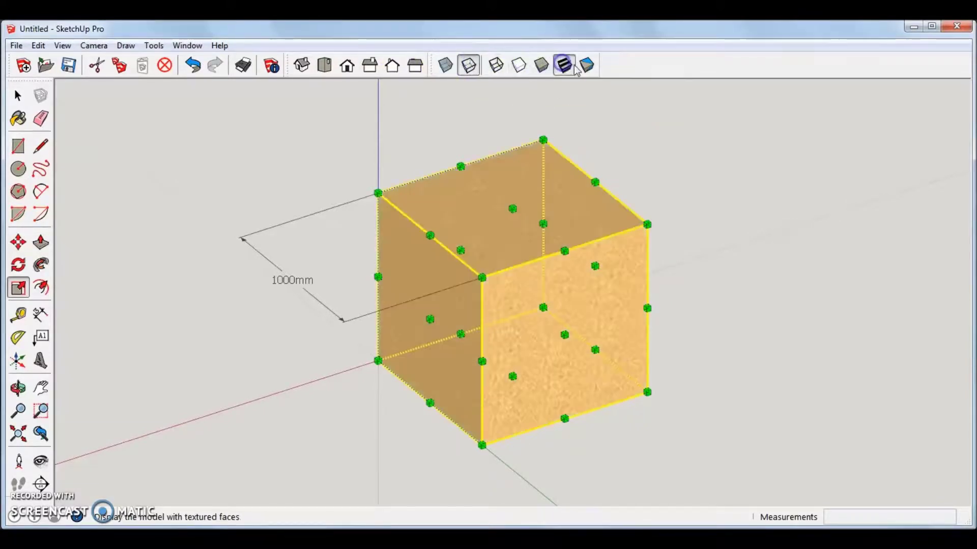
pyautogui.click(580, 67)
pyautogui.click(576, 68)
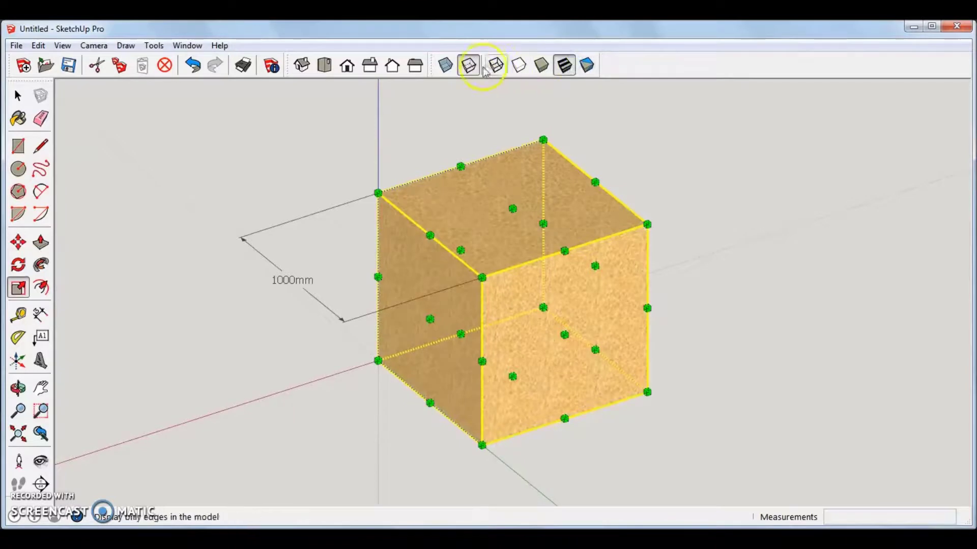
pyautogui.click(444, 71)
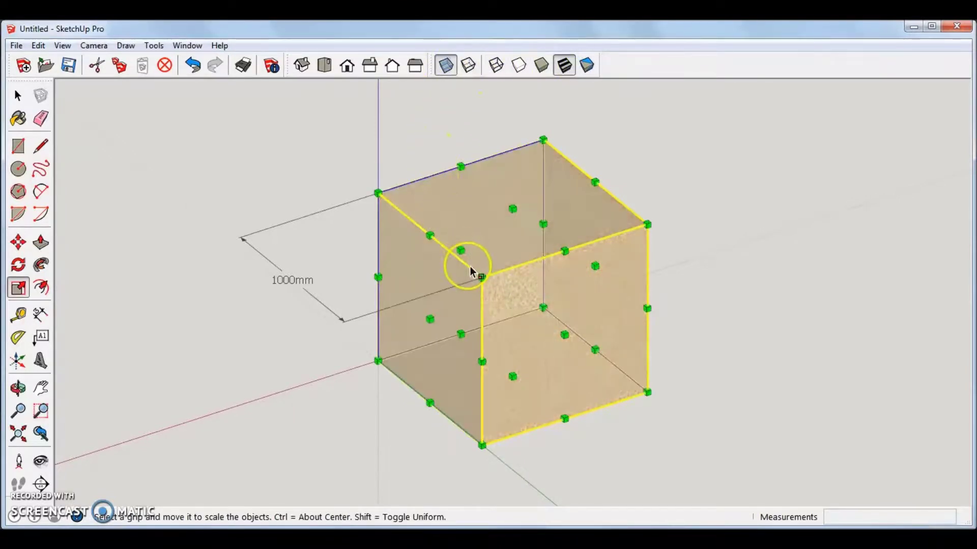
# - Scale the cube 1.5 times along the green axis so its dimension reads 1500mm
pyautogui.moveTo(460, 250); pyautogui.dragTo(544, 239, button='middle')
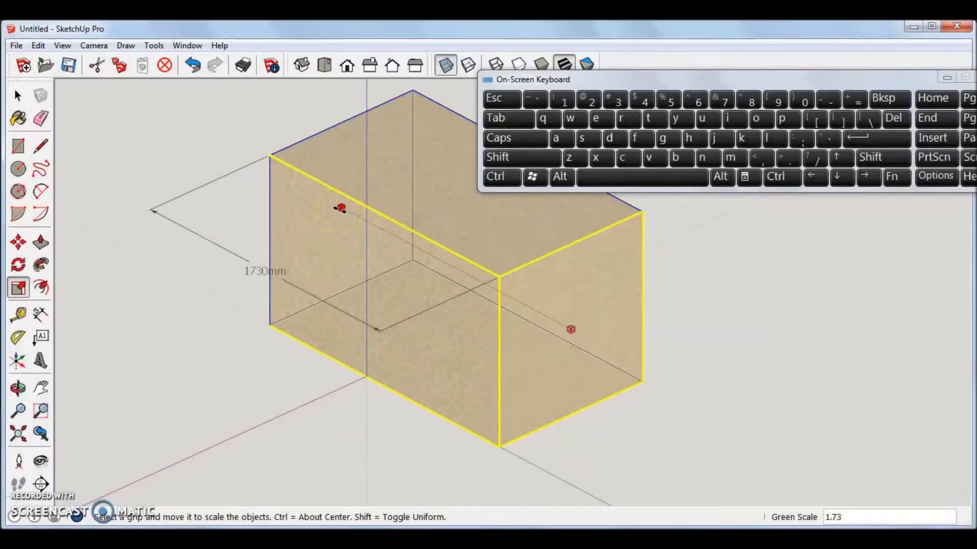
pyautogui.press('Return')
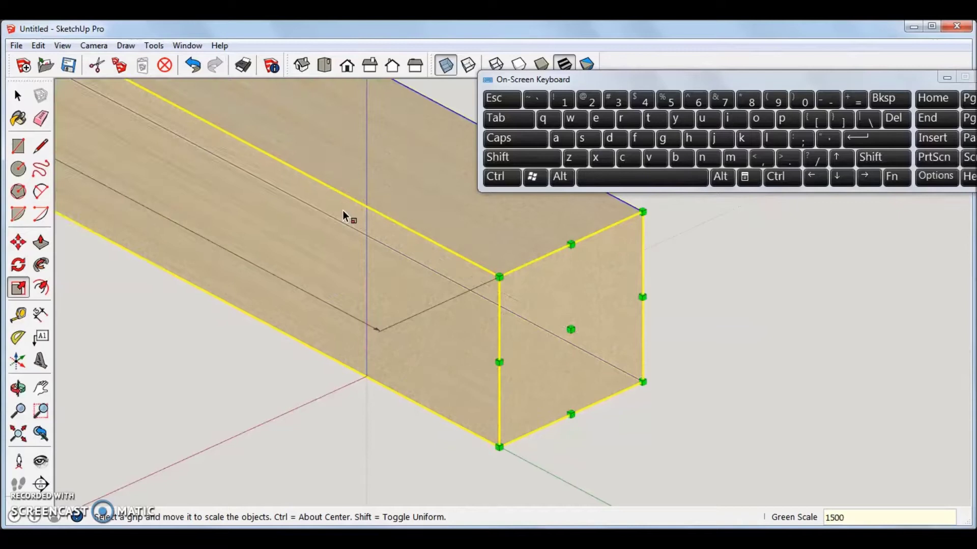
pyautogui.hotkey('ctrl', 'z')
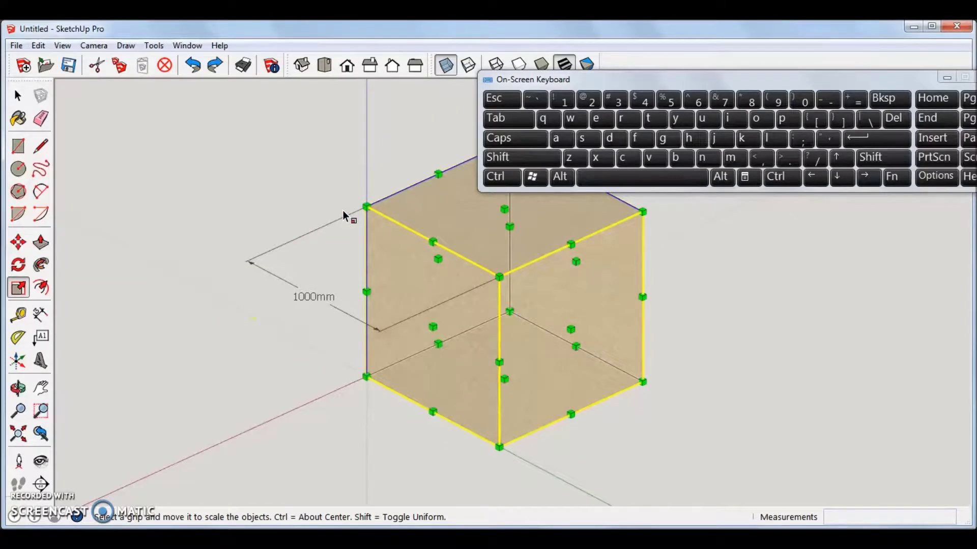
pyautogui.moveTo(436, 258); pyautogui.dragTo(351, 241)
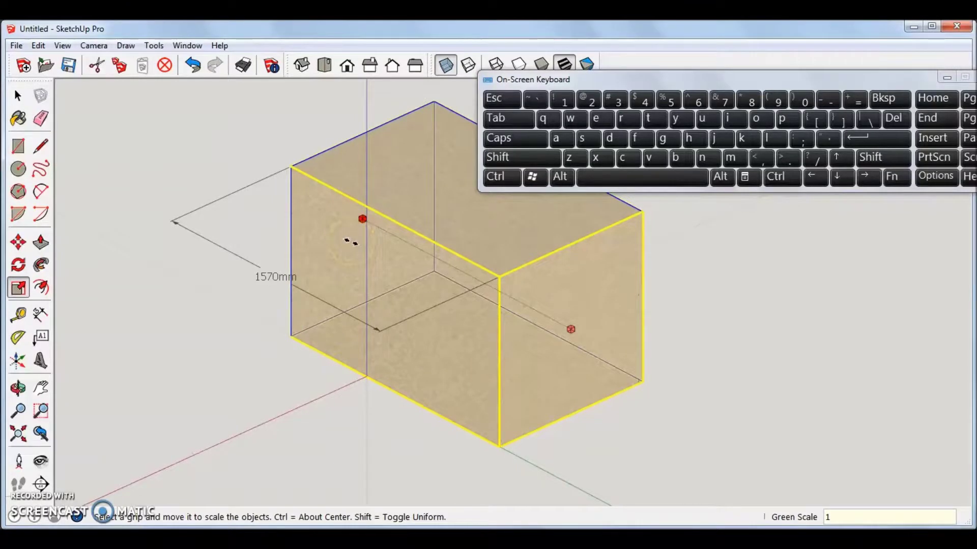
pyautogui.press('Return')
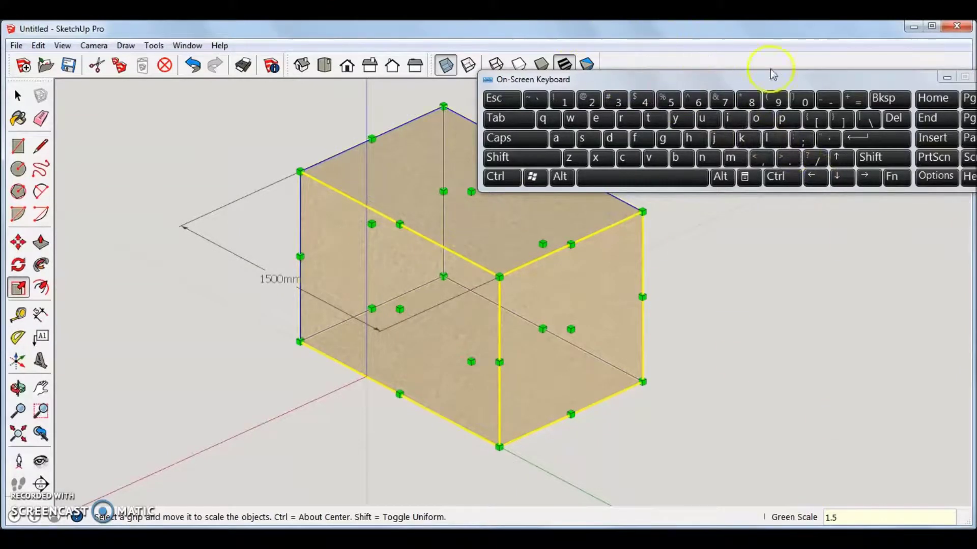
pyautogui.click(947, 77)
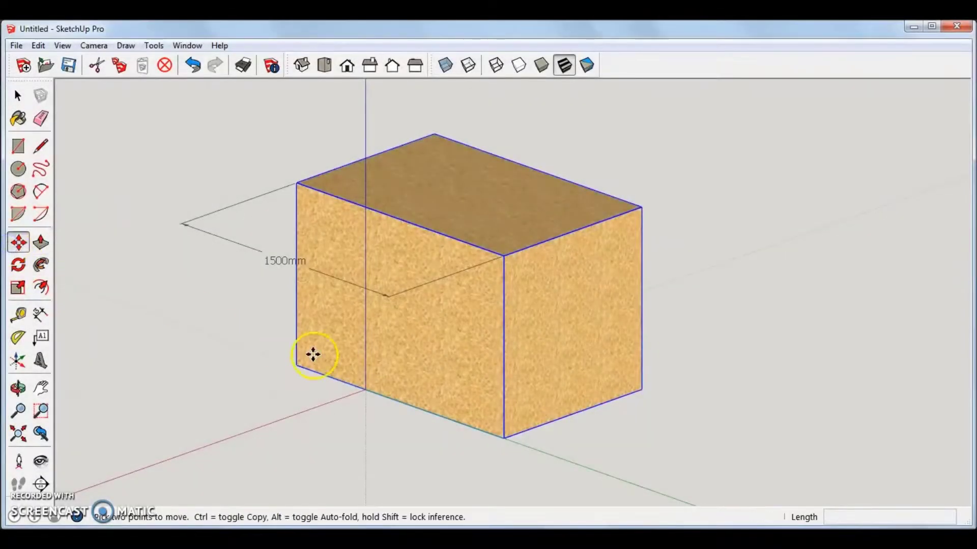
# - Move the box 500mm so its bottom corner sits on the axis origin
pyautogui.click(296, 366)
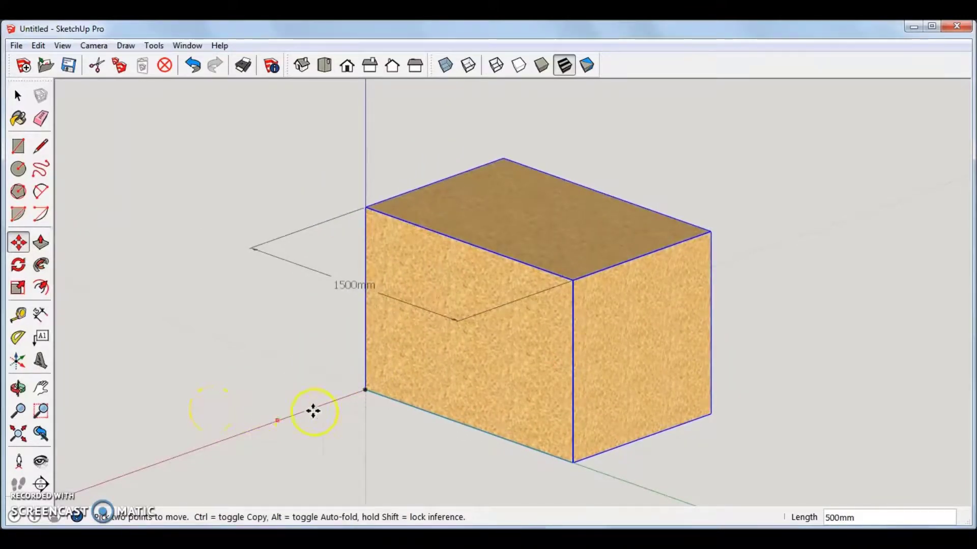
pyautogui.click(366, 388)
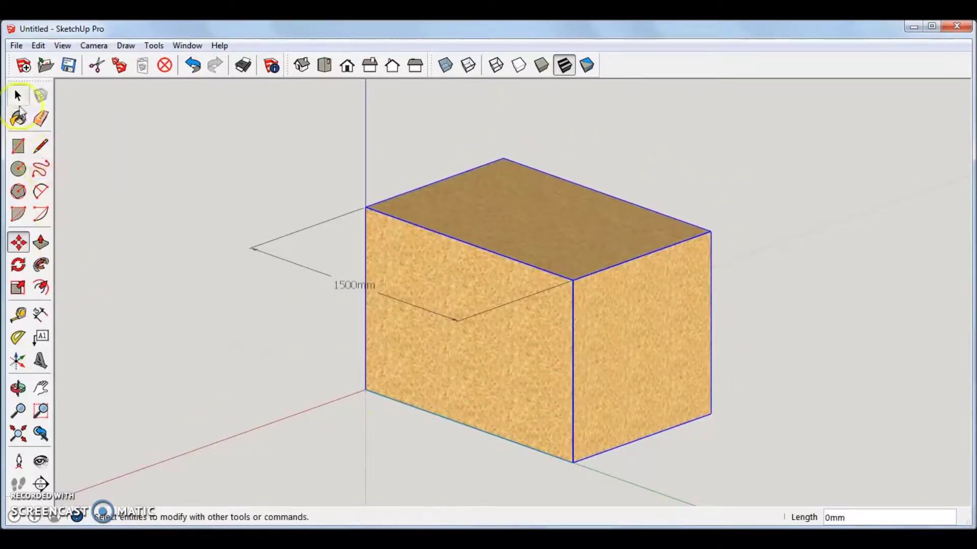
pyautogui.click(18, 95)
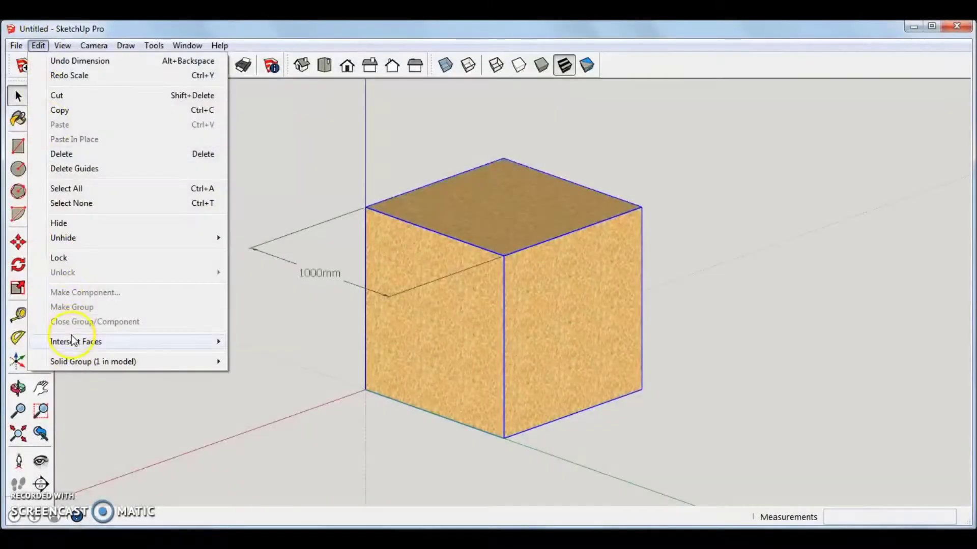
# - Explode the cube's group and push/pull its right face out 500mm to make it 1500mm
pyautogui.moveTo(82, 361)
pyautogui.click(279, 381)
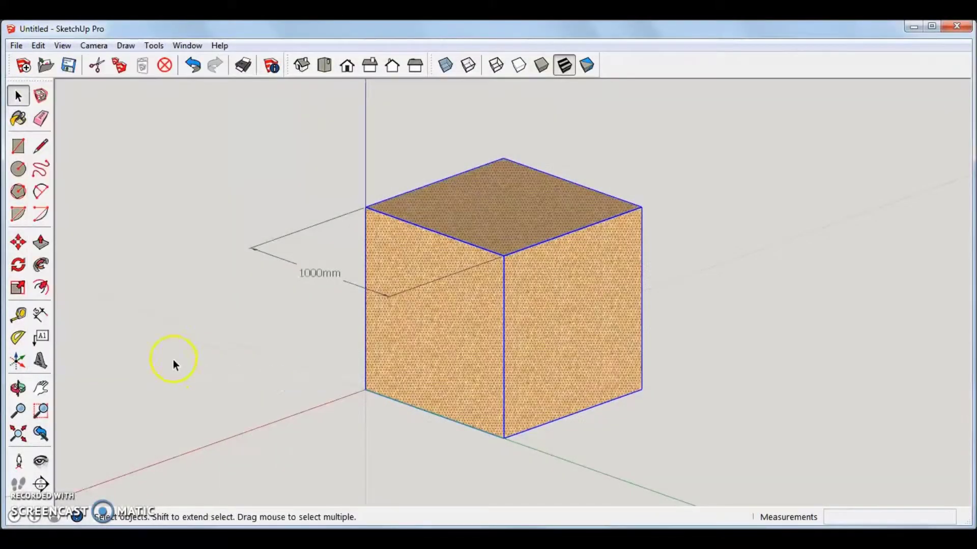
pyautogui.click(41, 243)
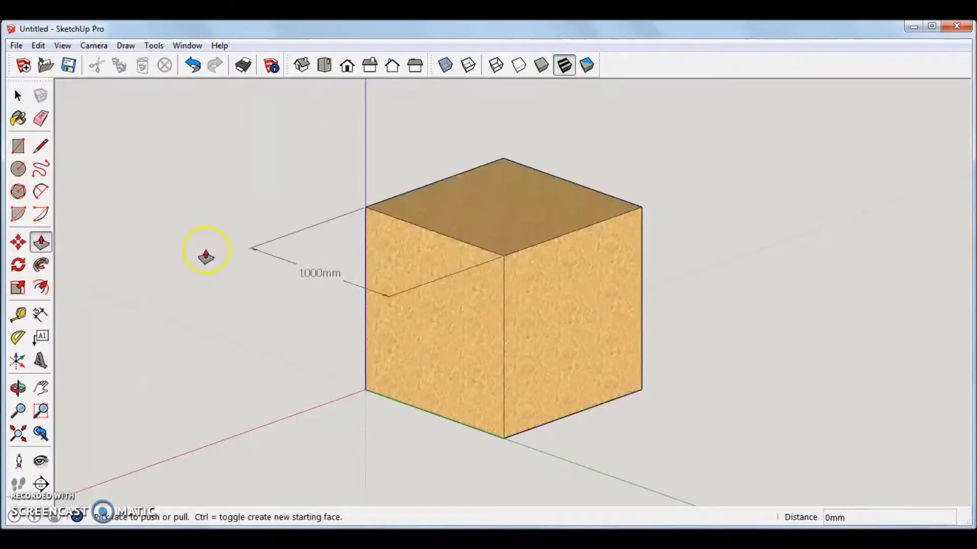
pyautogui.moveTo(560, 327); pyautogui.dragTo(619, 343)
pyautogui.write('500')
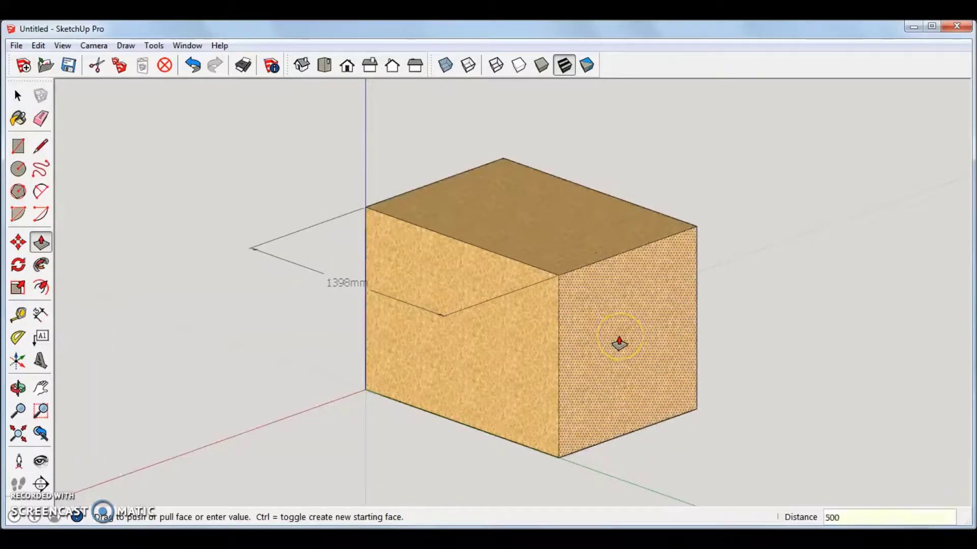
pyautogui.press('Return')
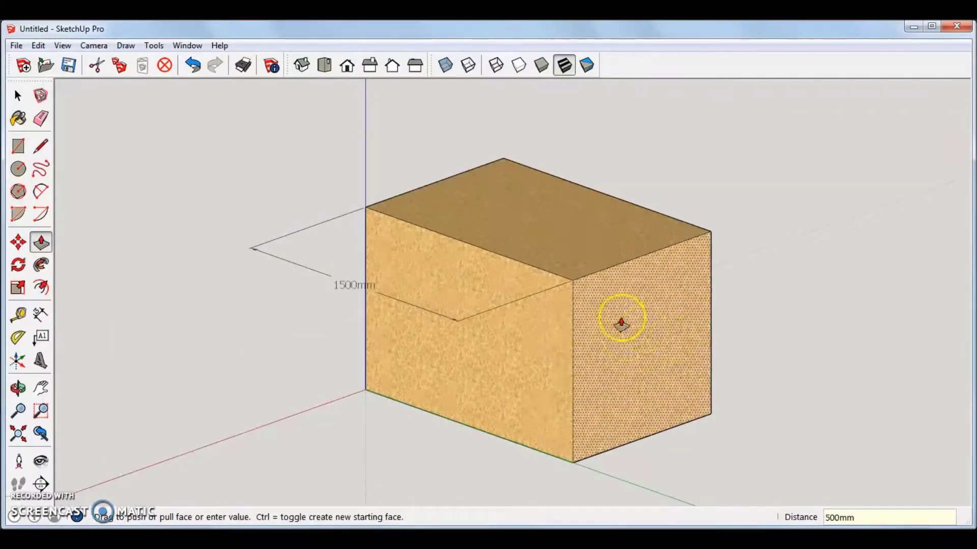
pyautogui.click(18, 96)
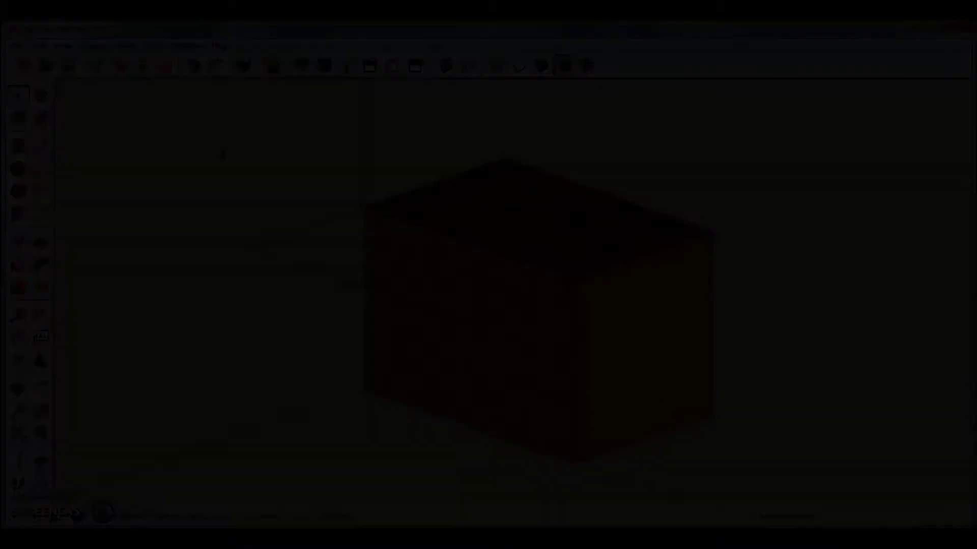
# - Window-select the 1500mm box with its dimension and combine them using Edit > Make Group
pyautogui.moveTo(173, 106); pyautogui.dragTo(782, 463)
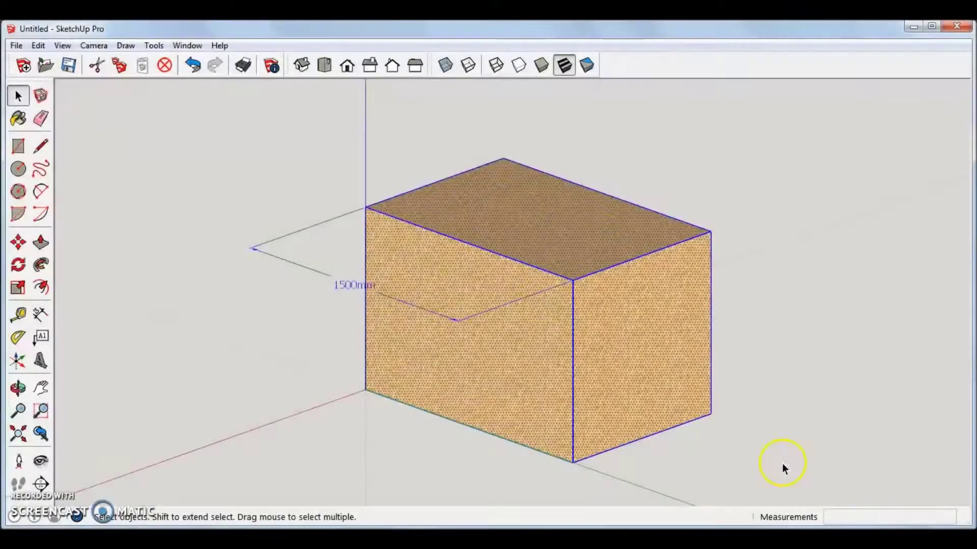
pyautogui.click(249, 311)
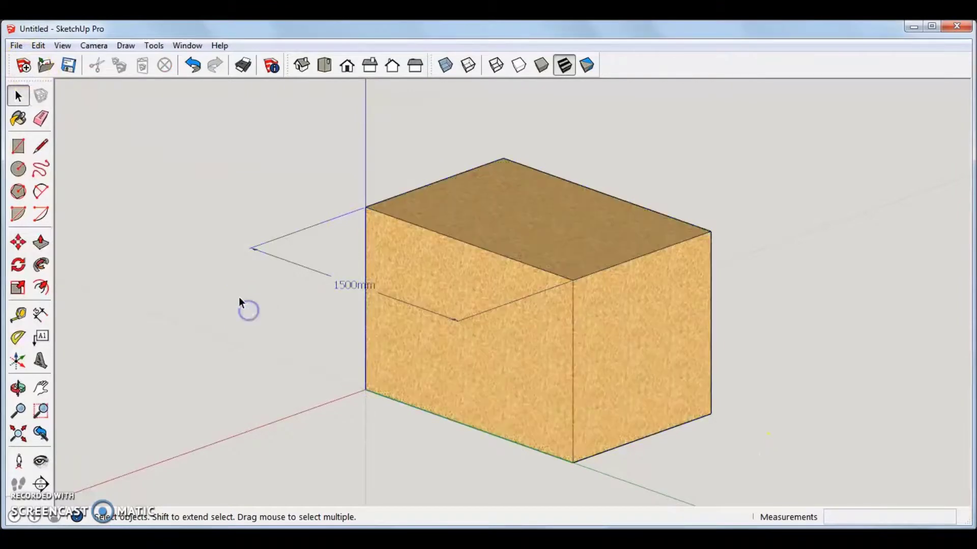
pyautogui.moveTo(186, 131); pyautogui.dragTo(814, 498)
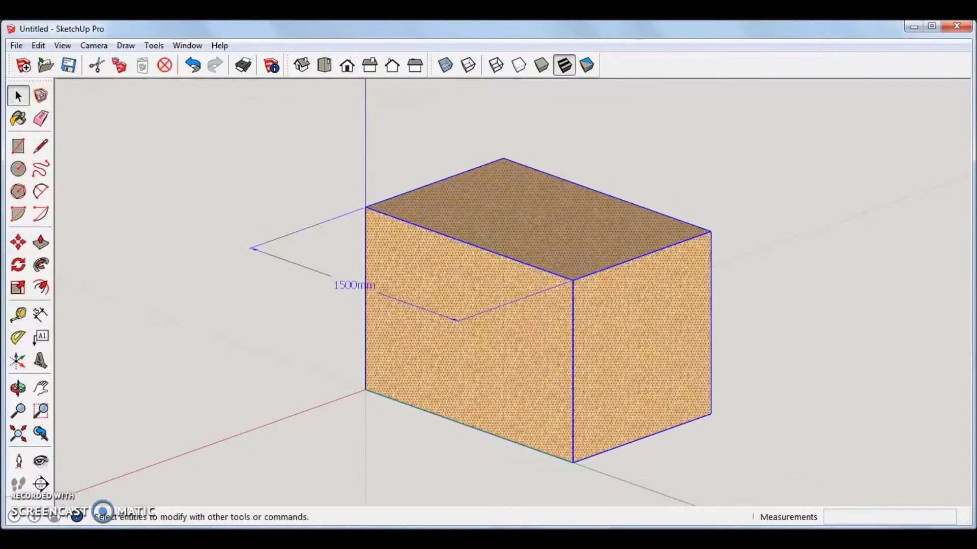
pyautogui.click(38, 46)
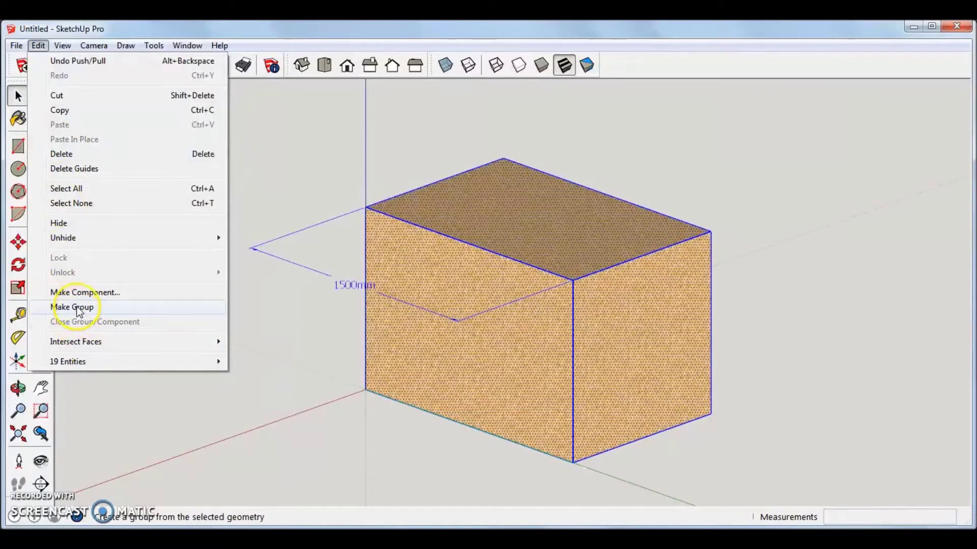
pyautogui.click(71, 307)
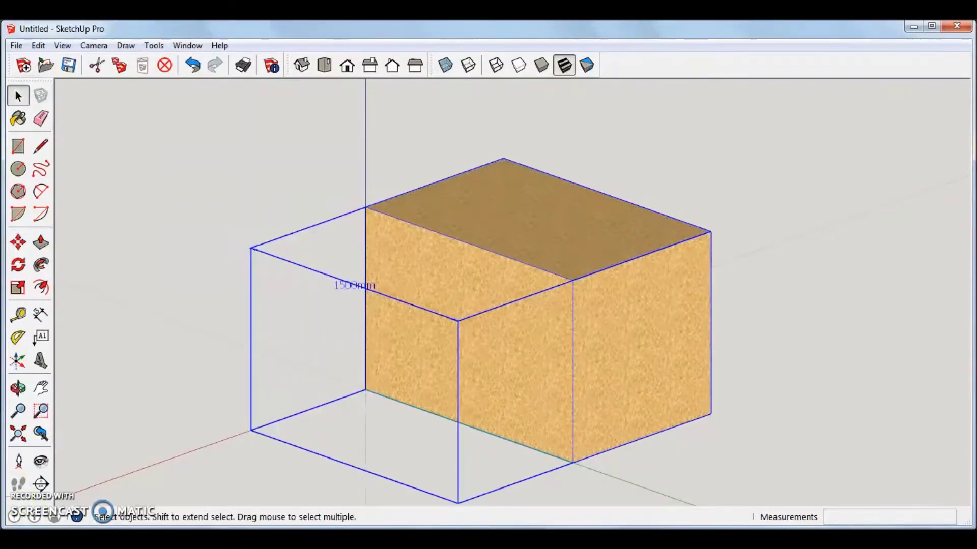
pyautogui.click(102, 372)
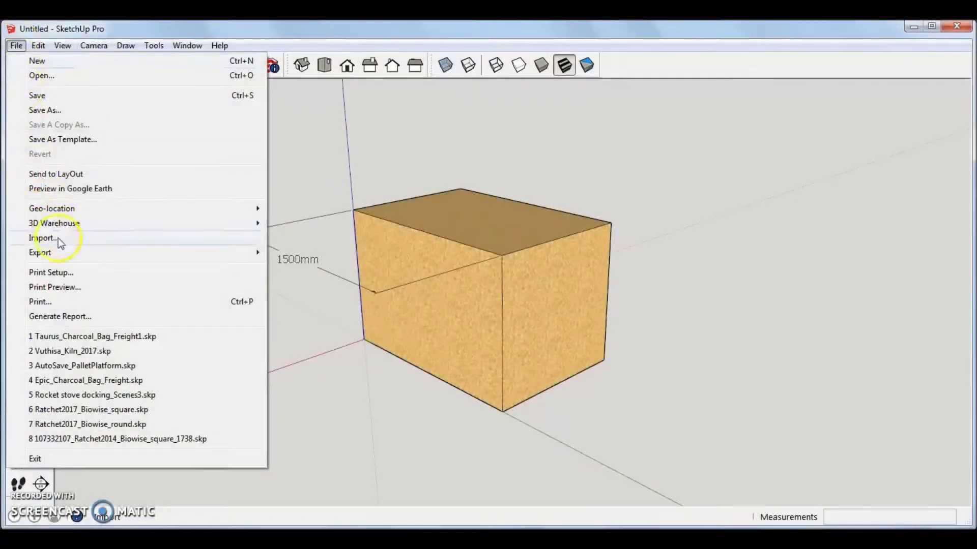
# - Export the current view as the PNG image Cube.png into the Screencast folder
pyautogui.moveTo(57, 253)
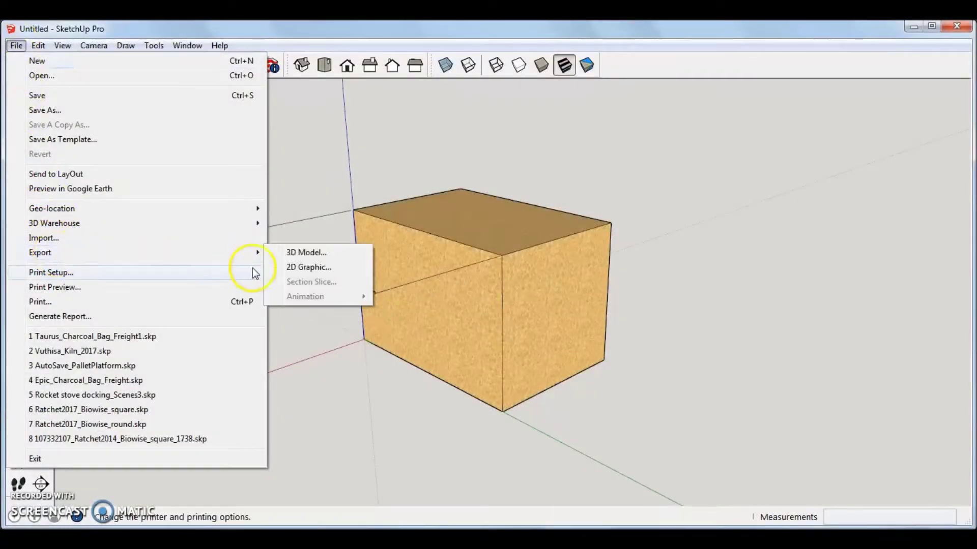
pyautogui.click(304, 268)
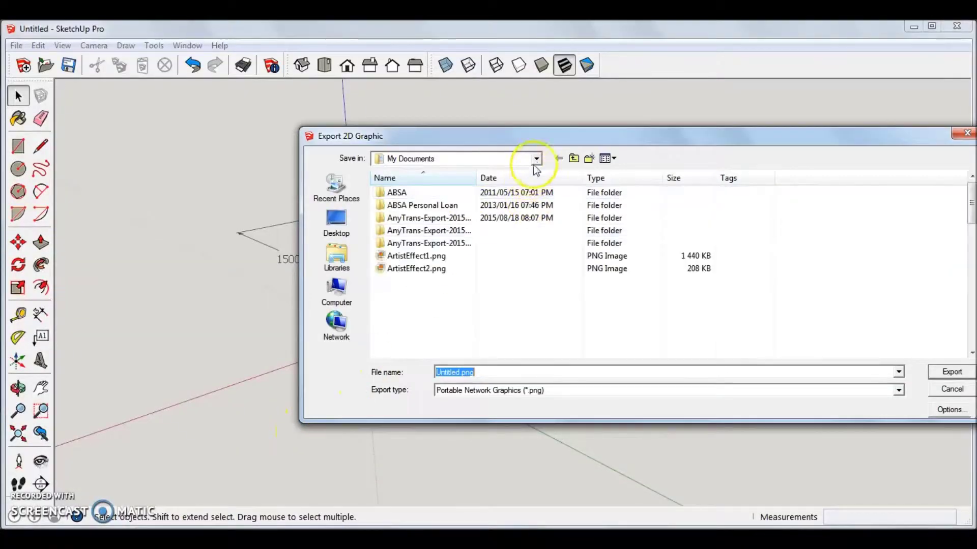
pyautogui.click(537, 159)
pyautogui.click(398, 378)
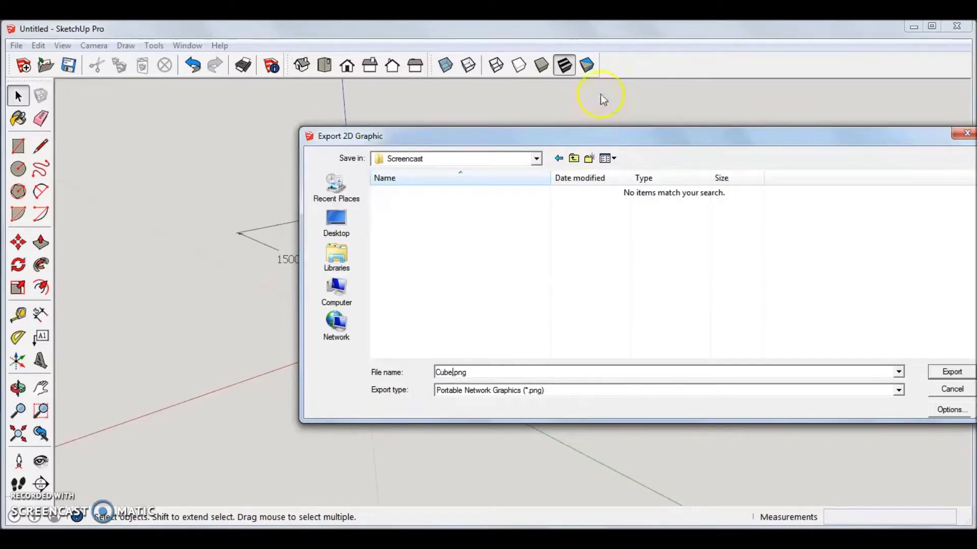
pyautogui.click(943, 373)
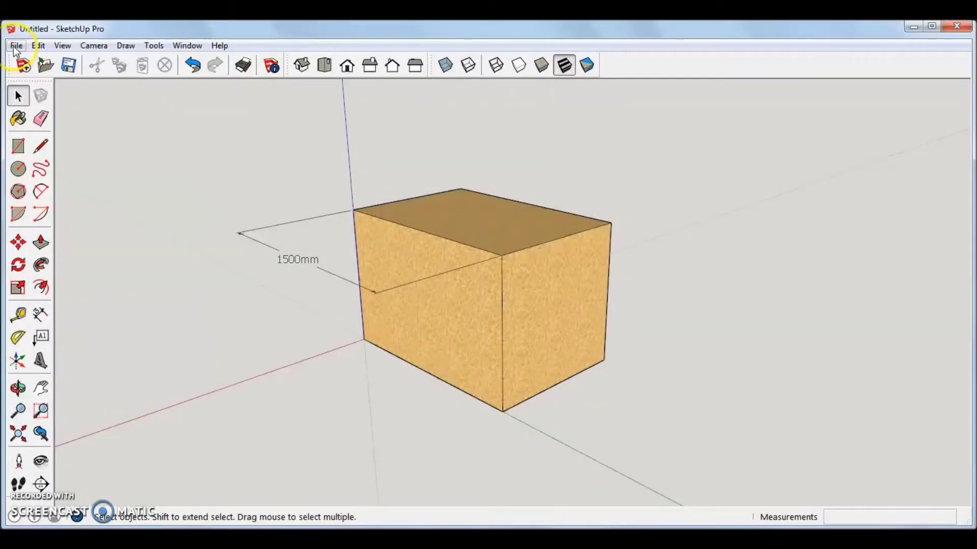
# - Save the model as Cube.skp (SketchUp Models) in Transcend (F:) > Screencast
pyautogui.click(16, 45)
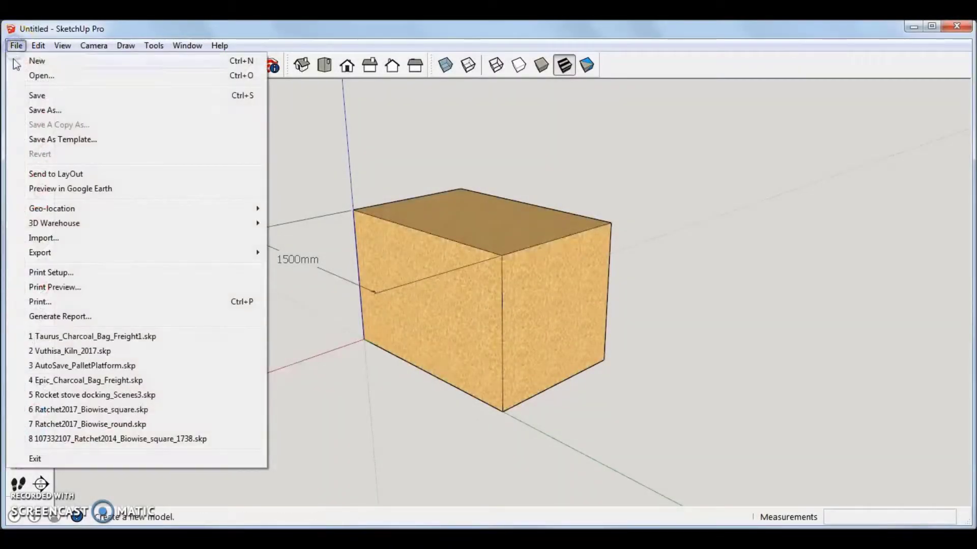
pyautogui.click(45, 110)
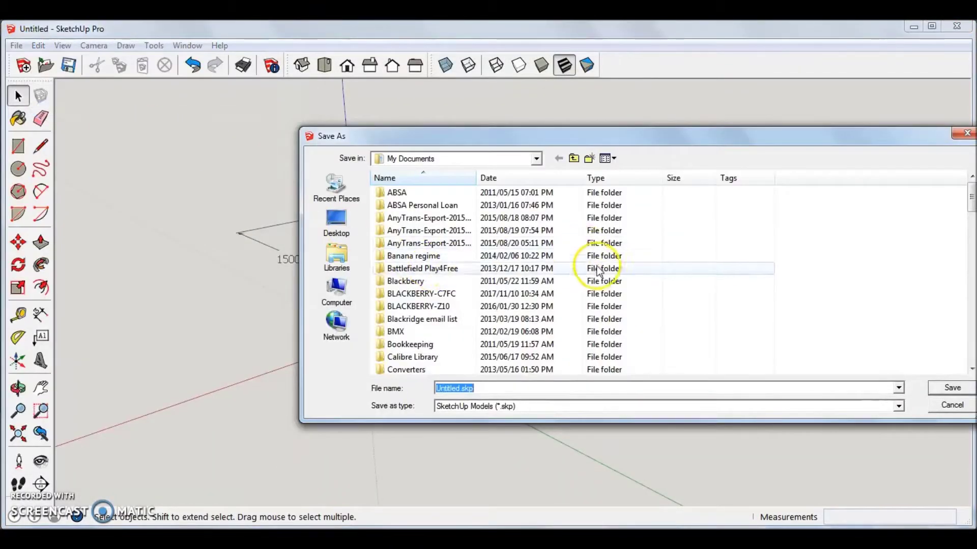
pyautogui.click(536, 158)
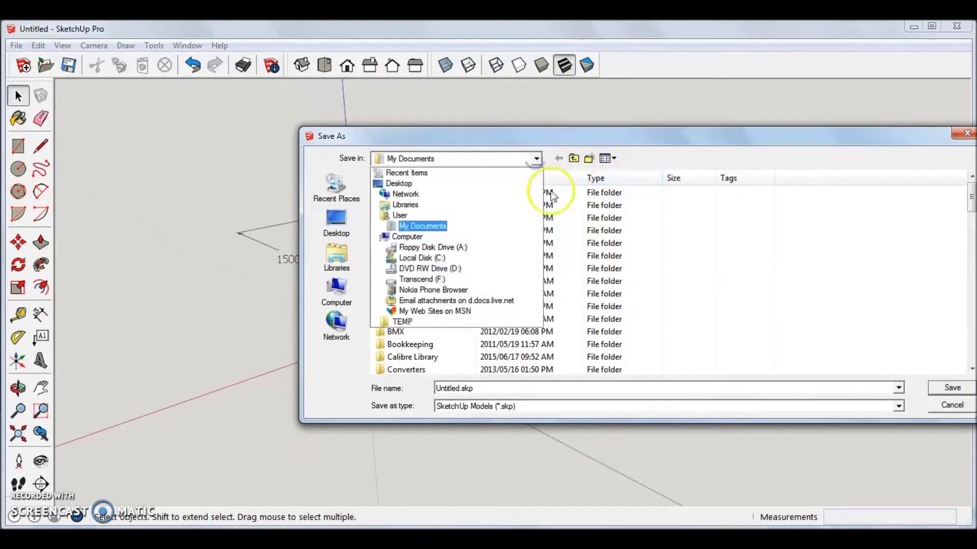
pyautogui.click(448, 279)
pyautogui.moveTo(971, 201); pyautogui.dragTo(970, 328)
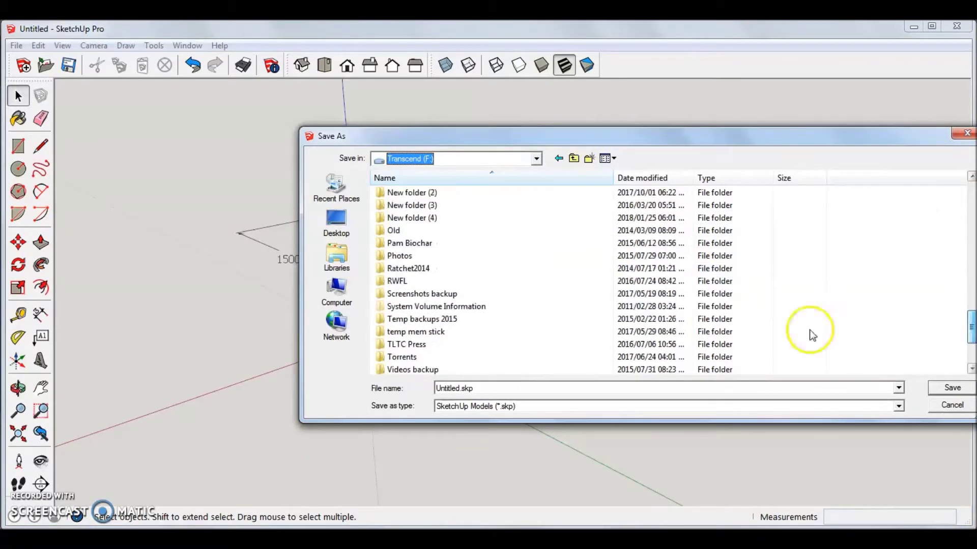
pyautogui.doubleClick(410, 240)
pyautogui.click(449, 387)
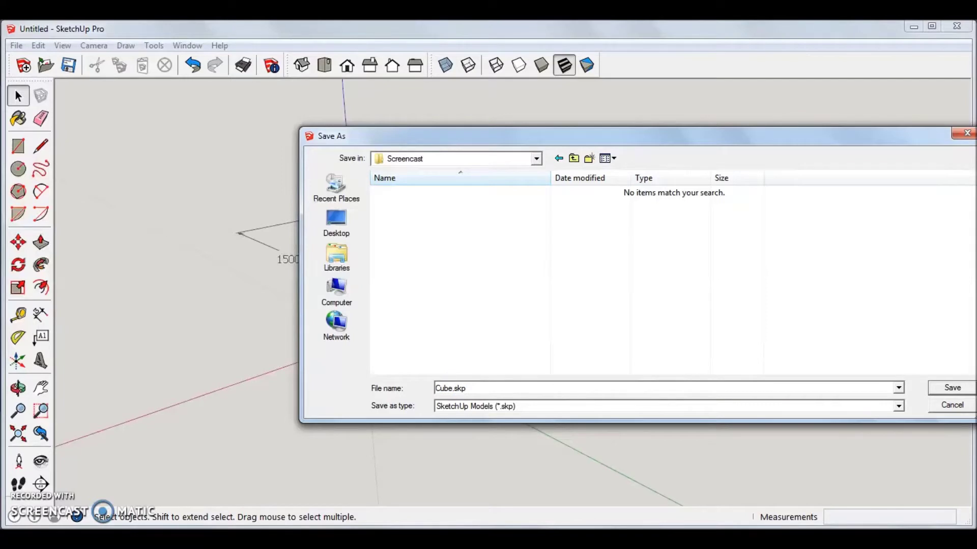
pyautogui.click(898, 407)
pyautogui.click(899, 408)
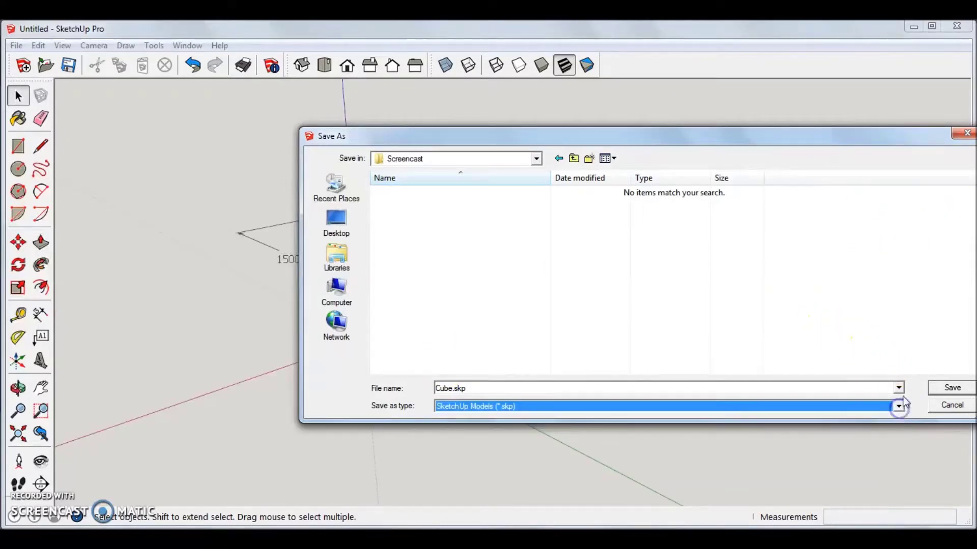
pyautogui.click(945, 388)
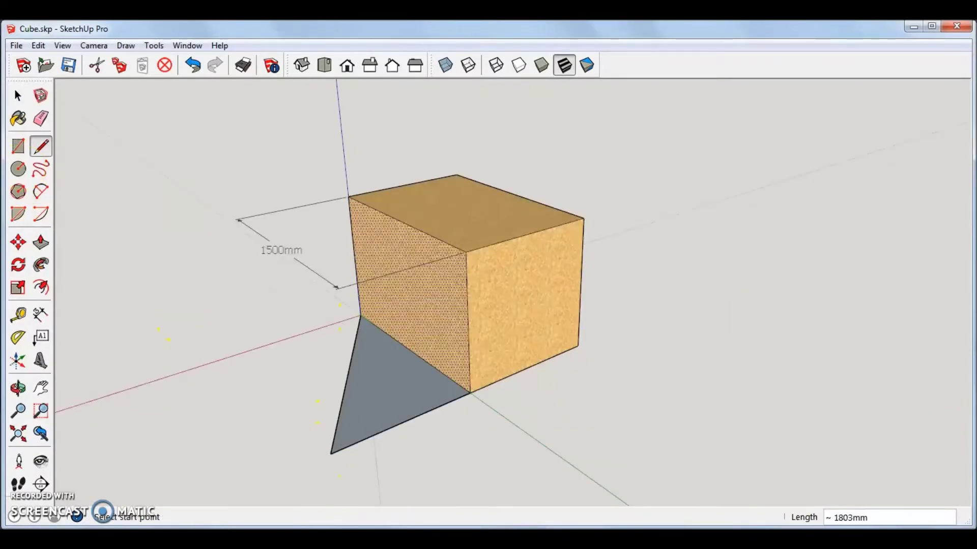
# - Remove the stray grey triangle face at the box's base corner, then select the box's connected geometry
pyautogui.press('space')
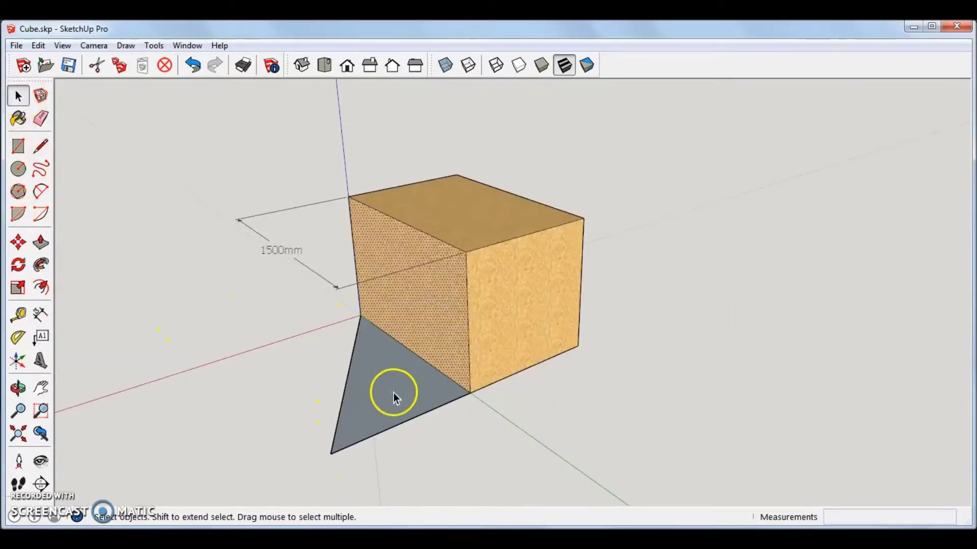
pyautogui.click(395, 395)
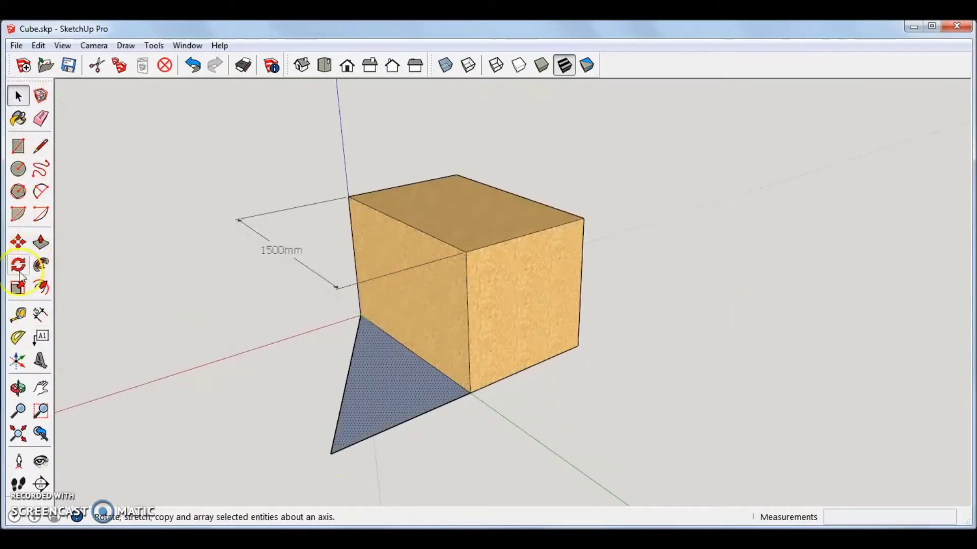
pyautogui.click(18, 242)
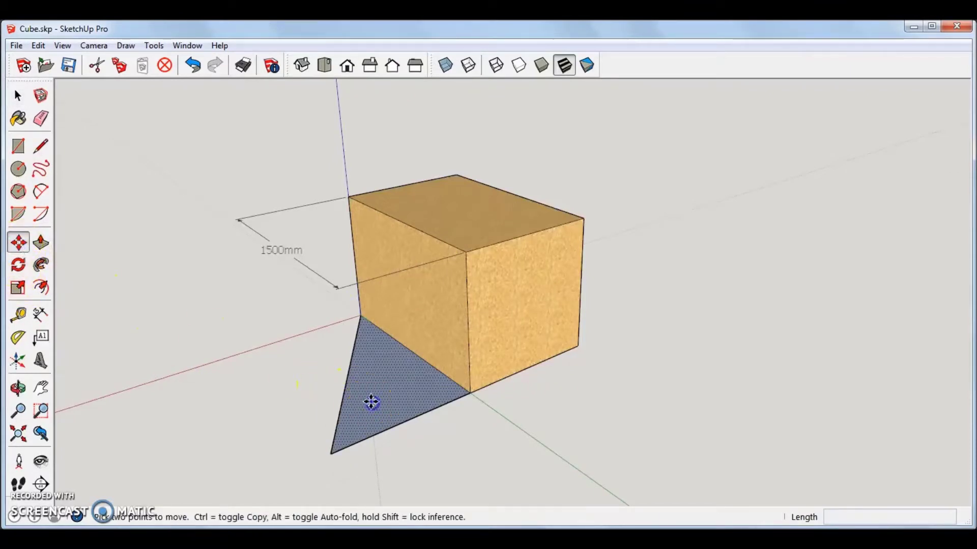
pyautogui.moveTo(372, 403)
pyautogui.mouseDown()
pyautogui.moveTo(334, 414)
pyautogui.moveTo(377, 388)
pyautogui.moveTo(355, 394)
pyautogui.mouseUp()
pyautogui.click(18, 95)
pyautogui.hotkey('ctrl', 'z')
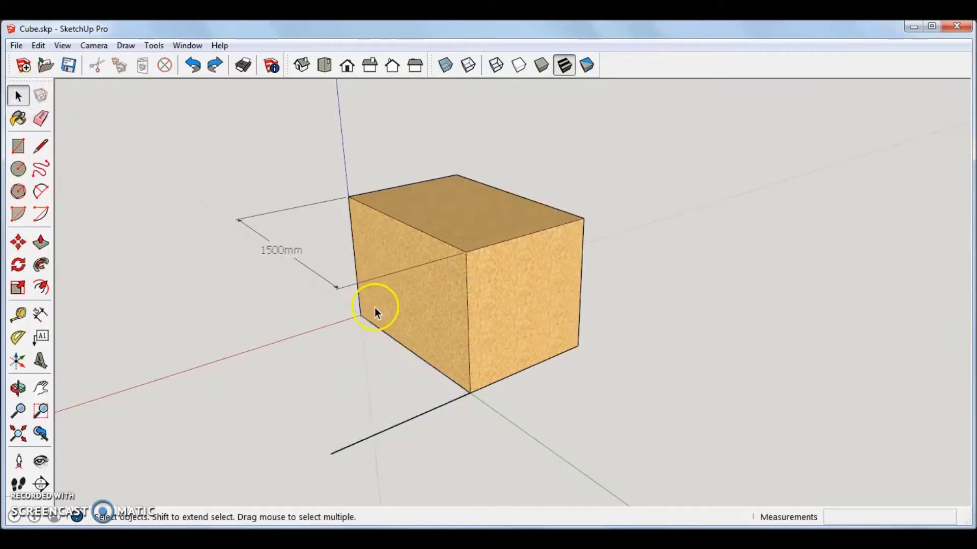
pyautogui.click(437, 301)
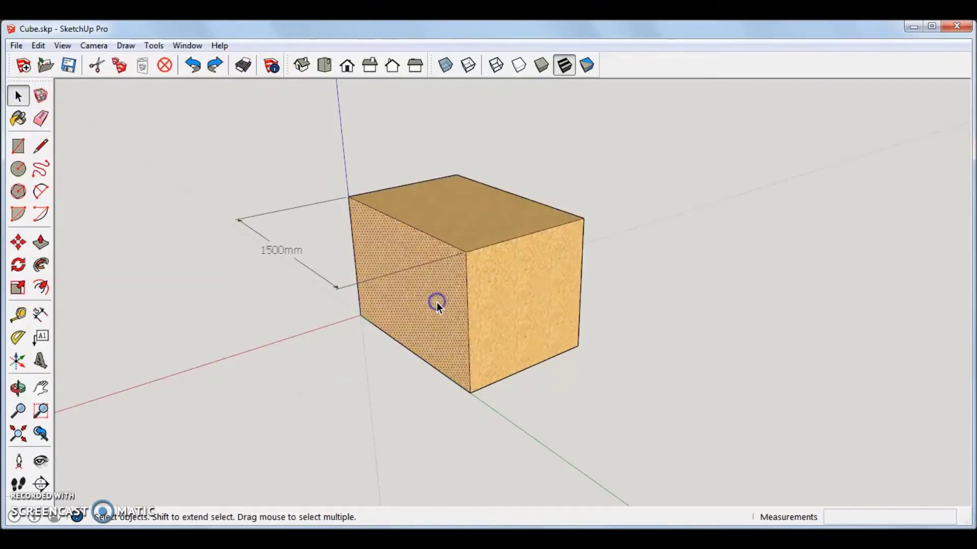
pyautogui.tripleClick(442, 275)
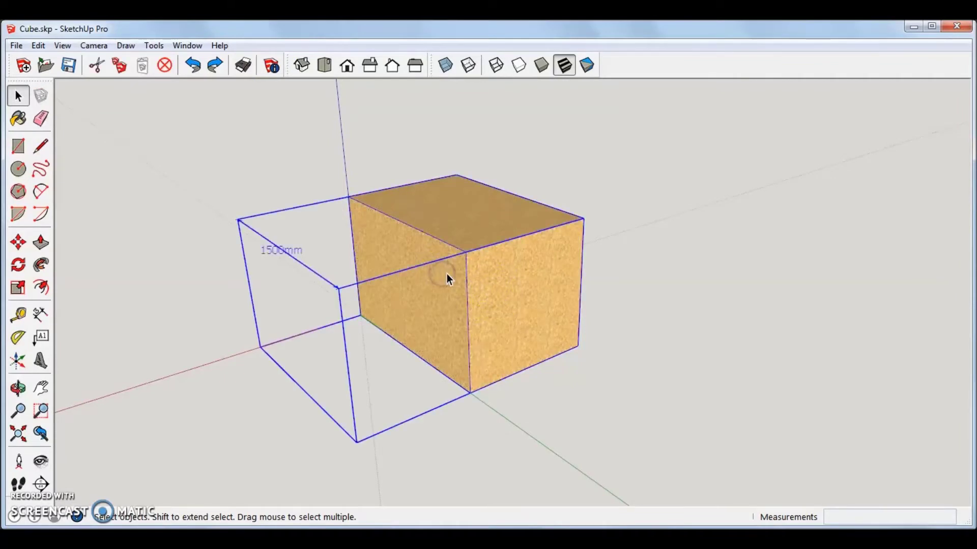
pyautogui.click(127, 247)
pyautogui.click(41, 146)
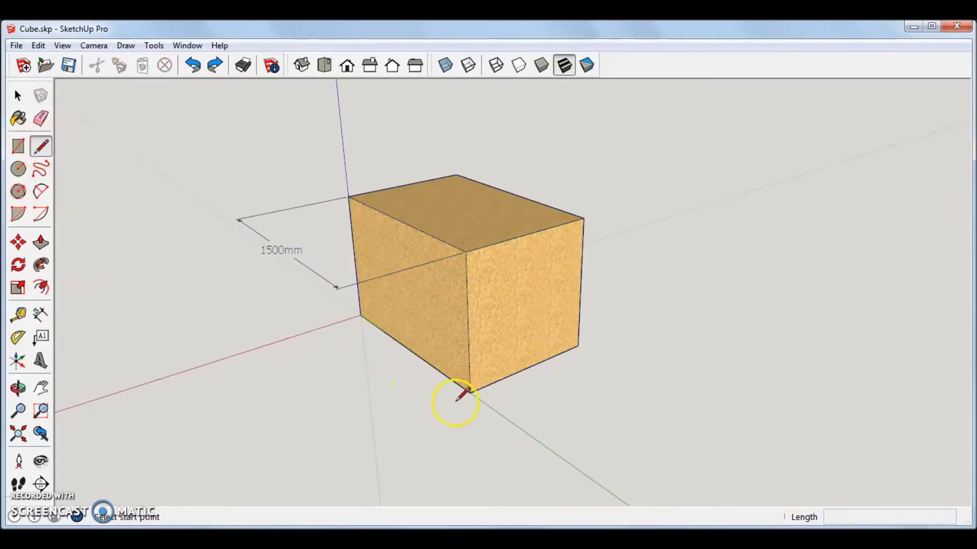
pyautogui.click(469, 392)
pyautogui.click(336, 450)
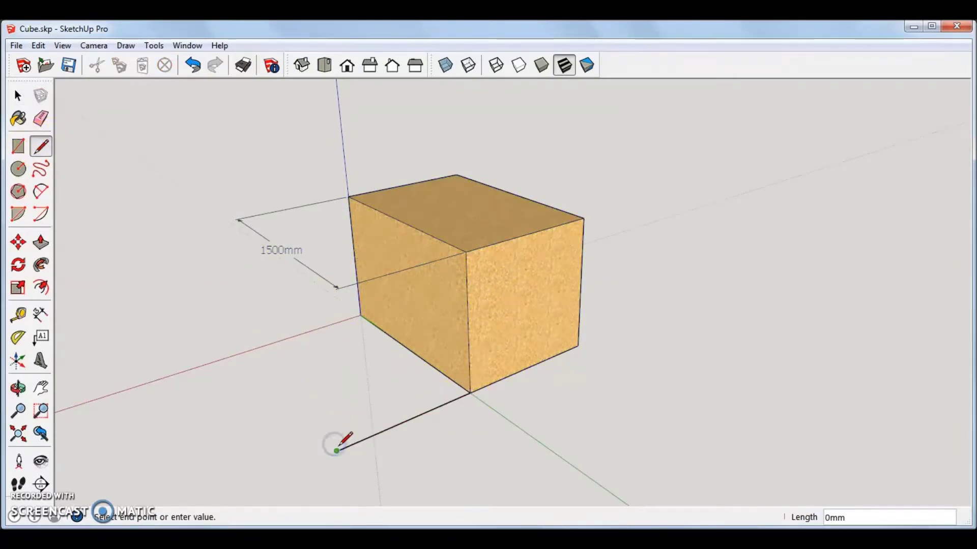
pyautogui.click(360, 316)
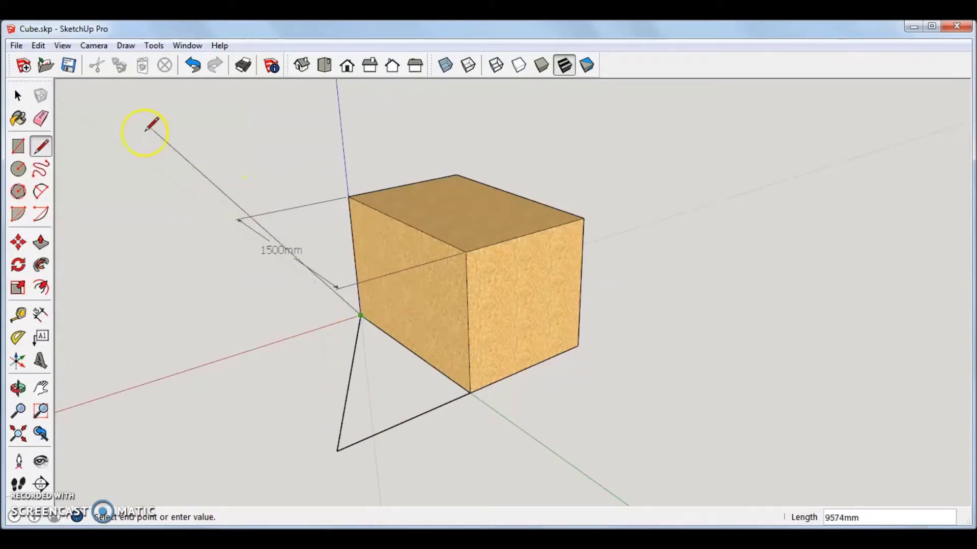
pyautogui.click(469, 392)
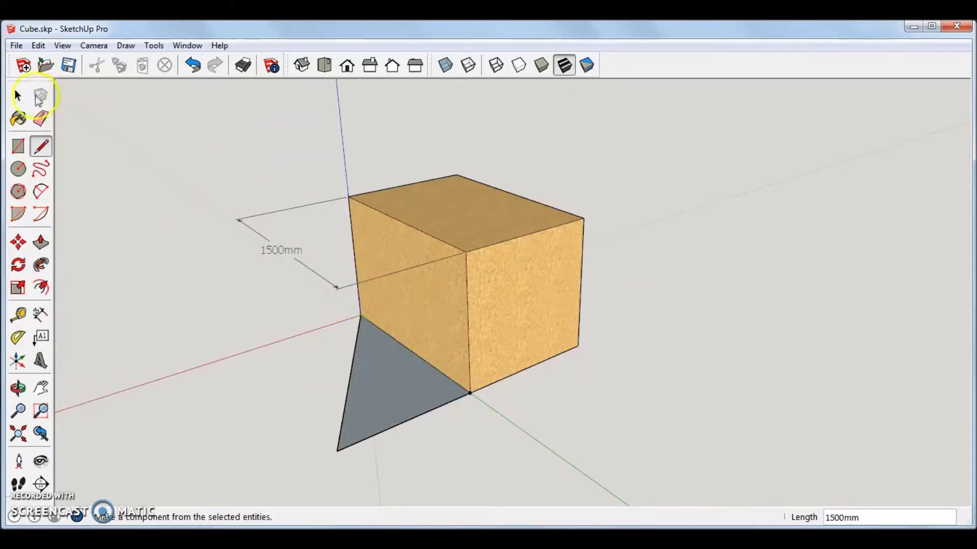
pyautogui.click(18, 95)
pyautogui.click(17, 242)
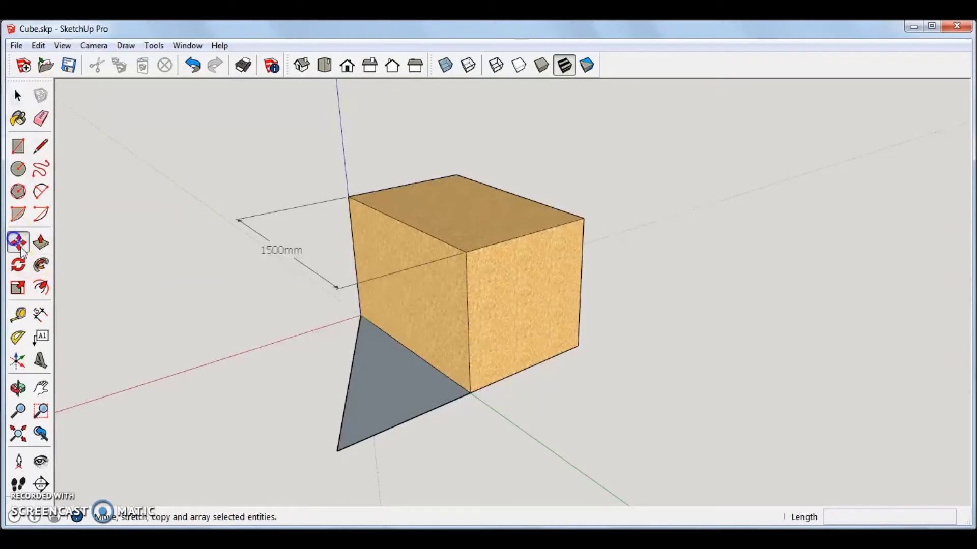
pyautogui.click(392, 392)
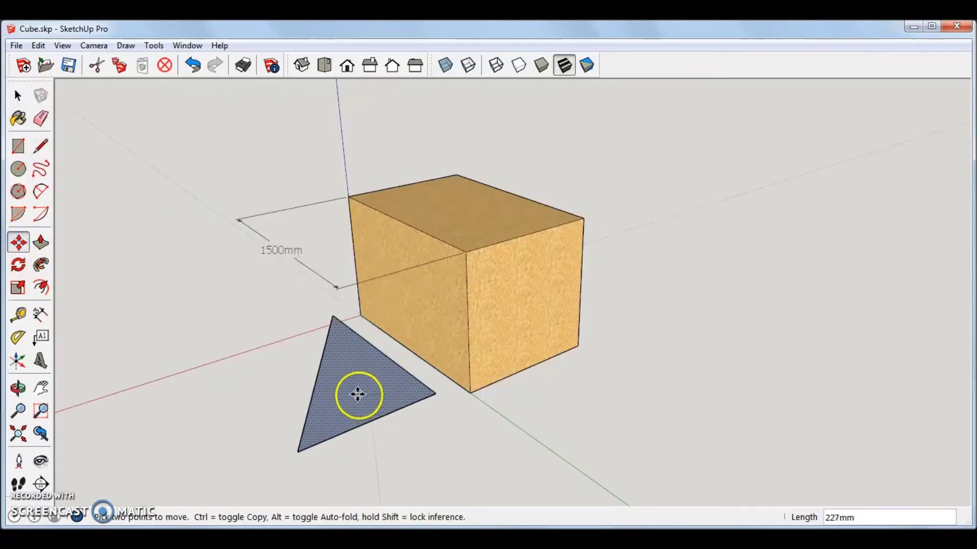
pyautogui.click(390, 392)
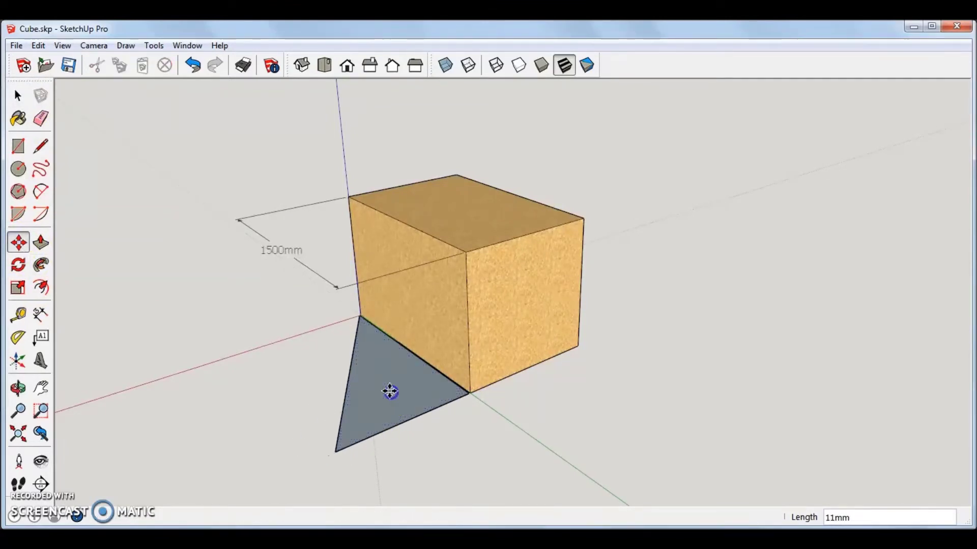
pyautogui.hotkey('ctrl', 'z')
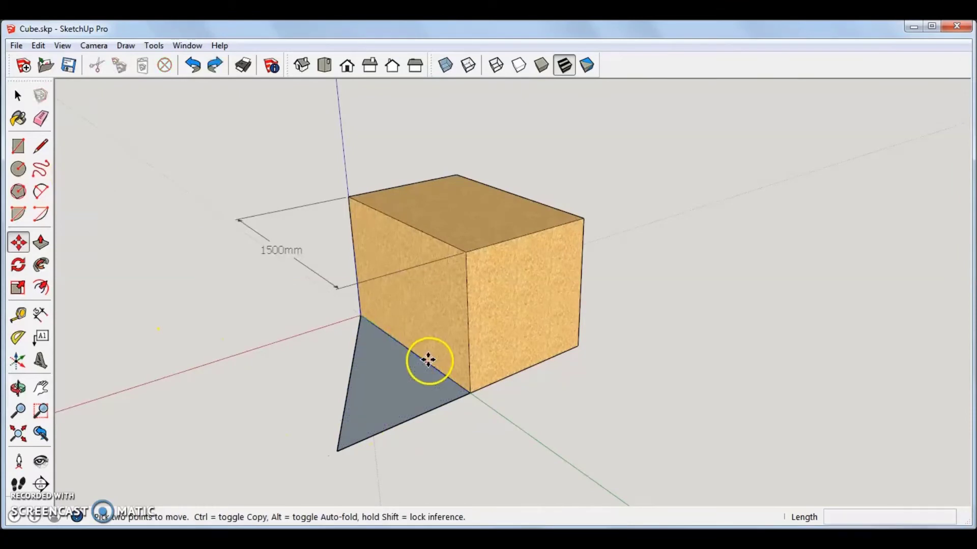
pyautogui.hotkey('ctrl', 'z')
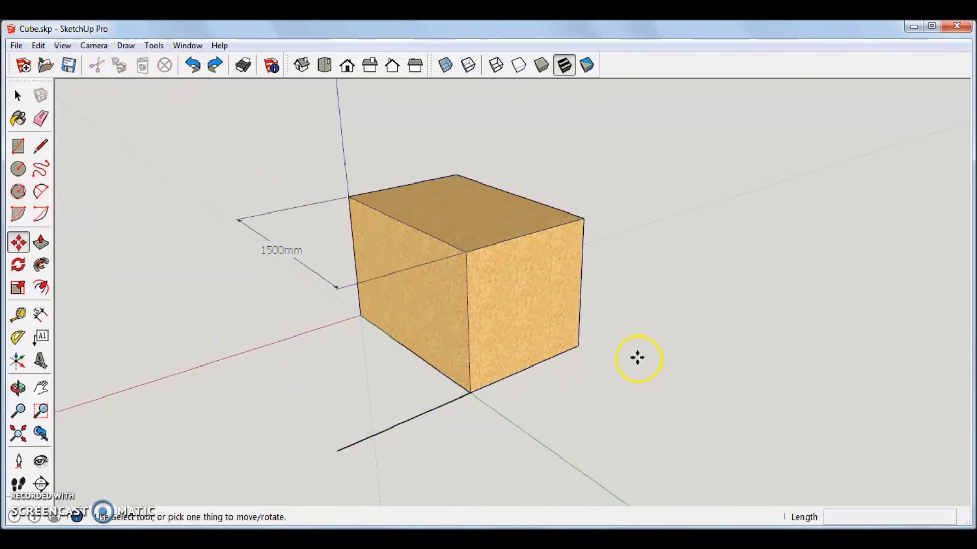